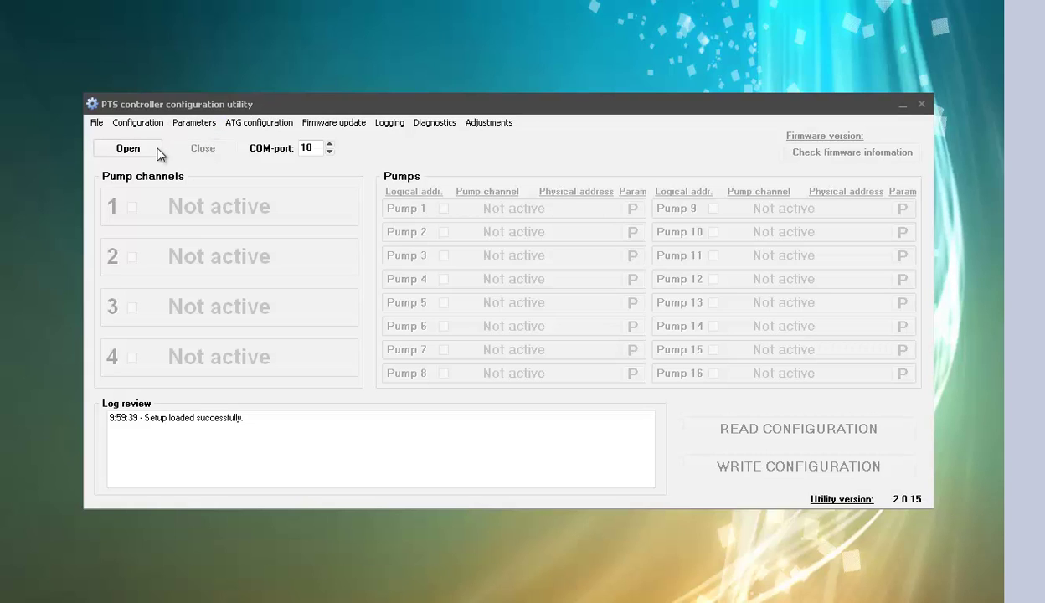
- Open the connection on COM-port 10 and activate pump channel 1 with the UniPump protocol at 9600 baud
scroll(304, 147, up, 1)
click(128, 148)
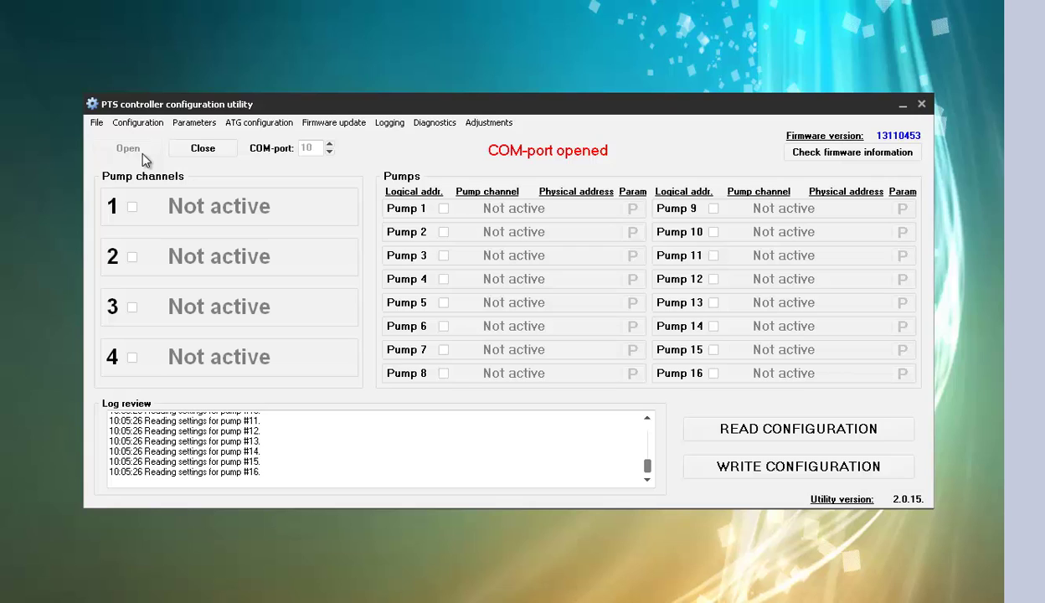
click(133, 206)
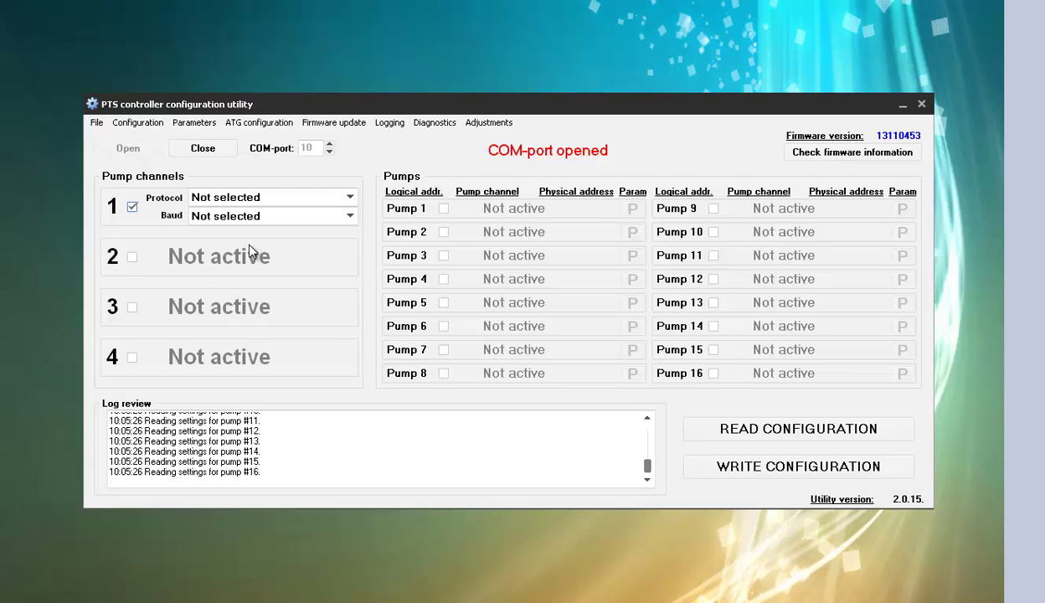
click(254, 201)
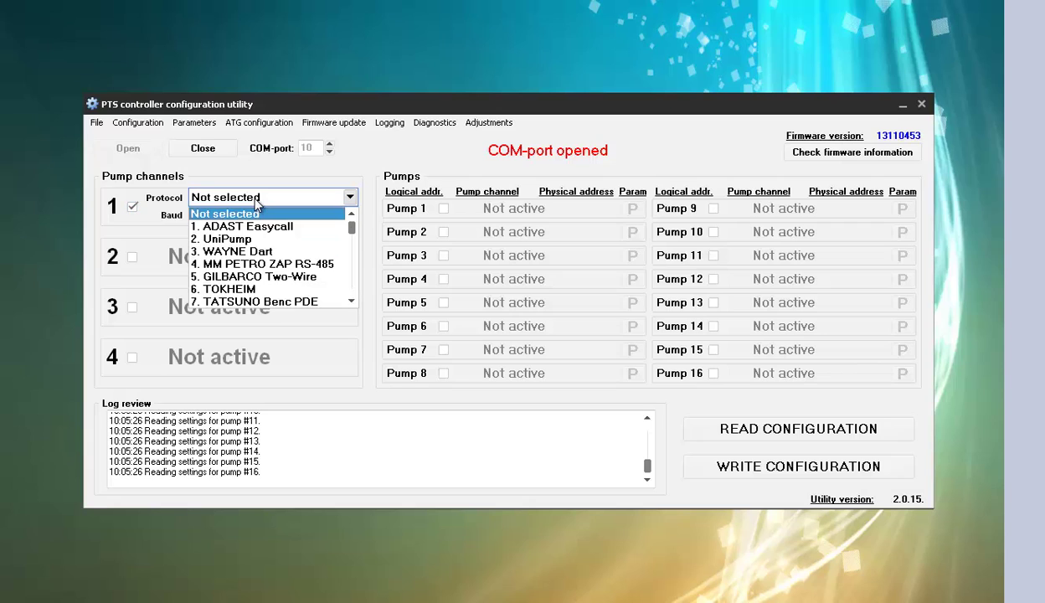
click(236, 243)
click(247, 218)
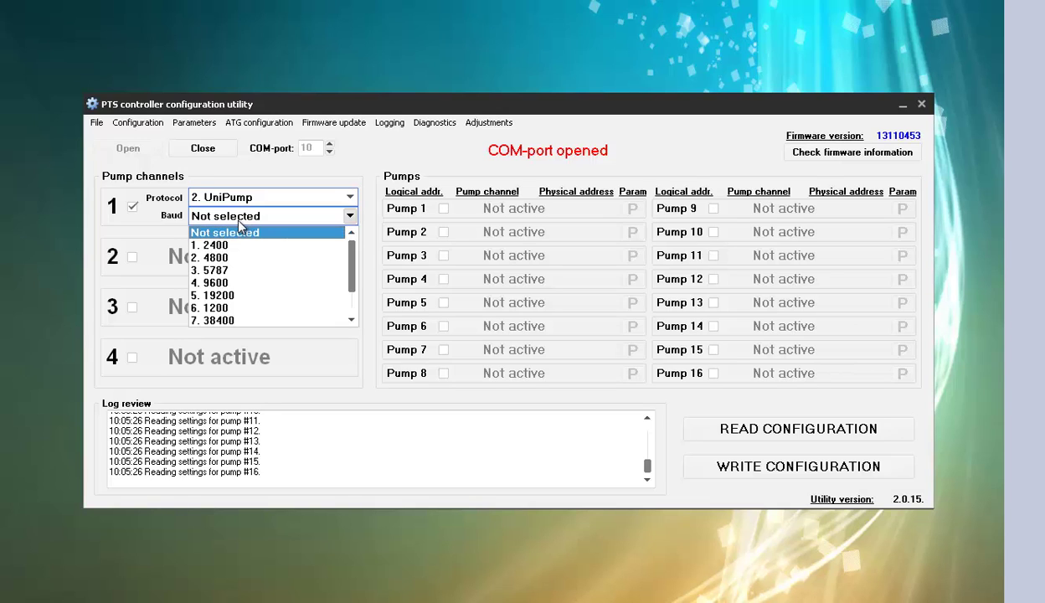
click(220, 286)
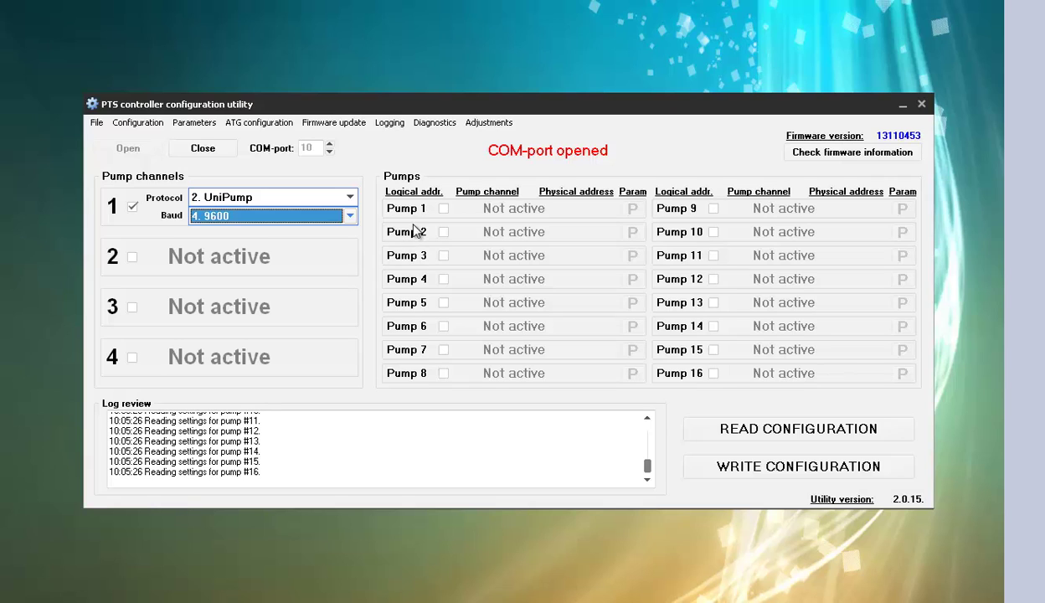
- Activate pumps 1, 2, 3 and 4 in the list of logical pump addresses
click(443, 208)
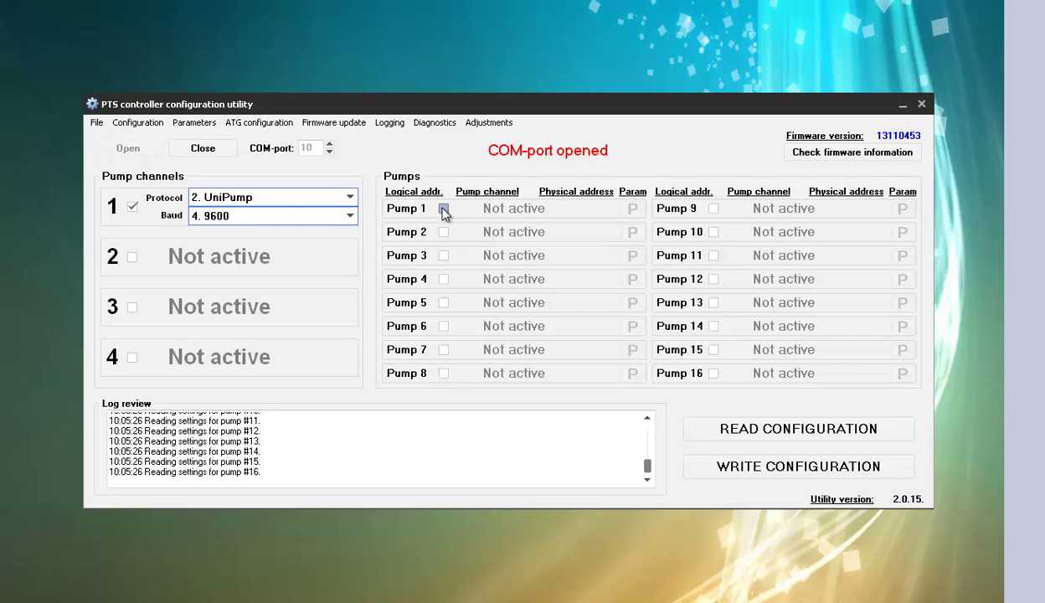
click(443, 232)
click(443, 256)
click(443, 279)
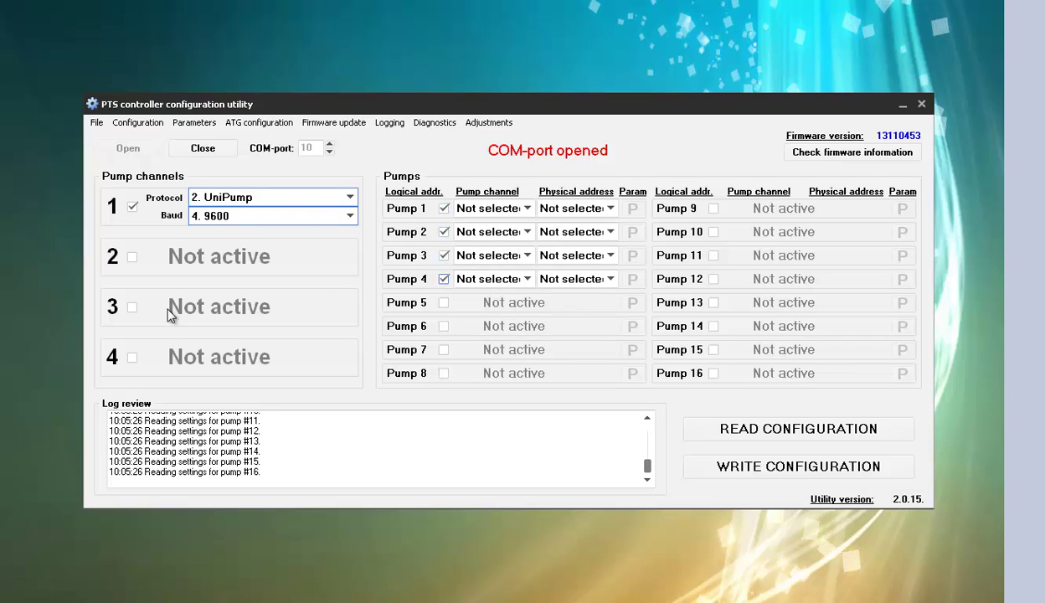
- Assign pumps 1 and 2 to Channel 1 with physical addresses Address 1 and Address 2 respectively
click(477, 211)
click(484, 237)
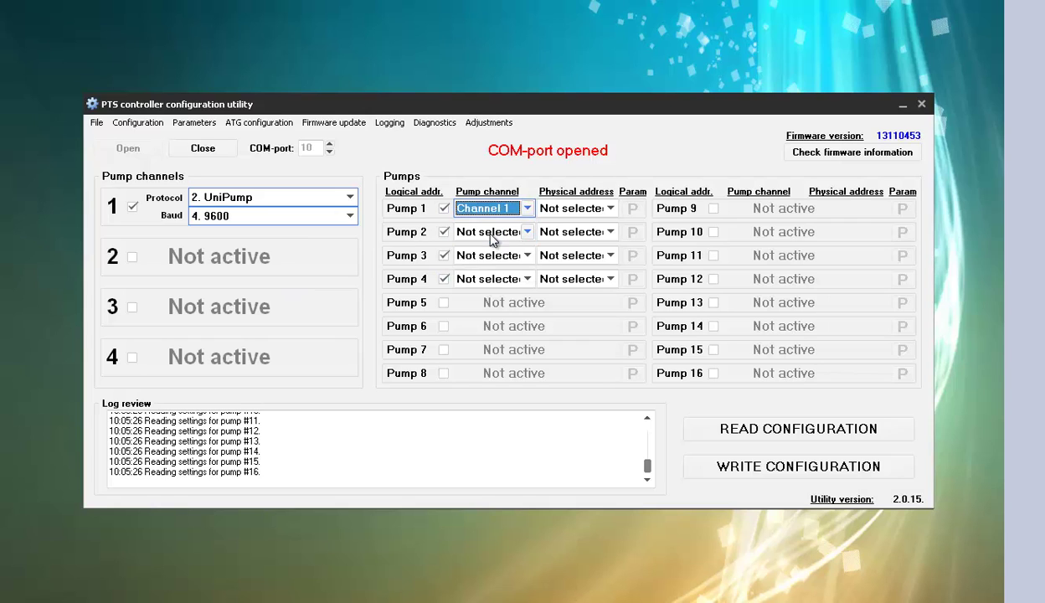
click(557, 208)
click(560, 237)
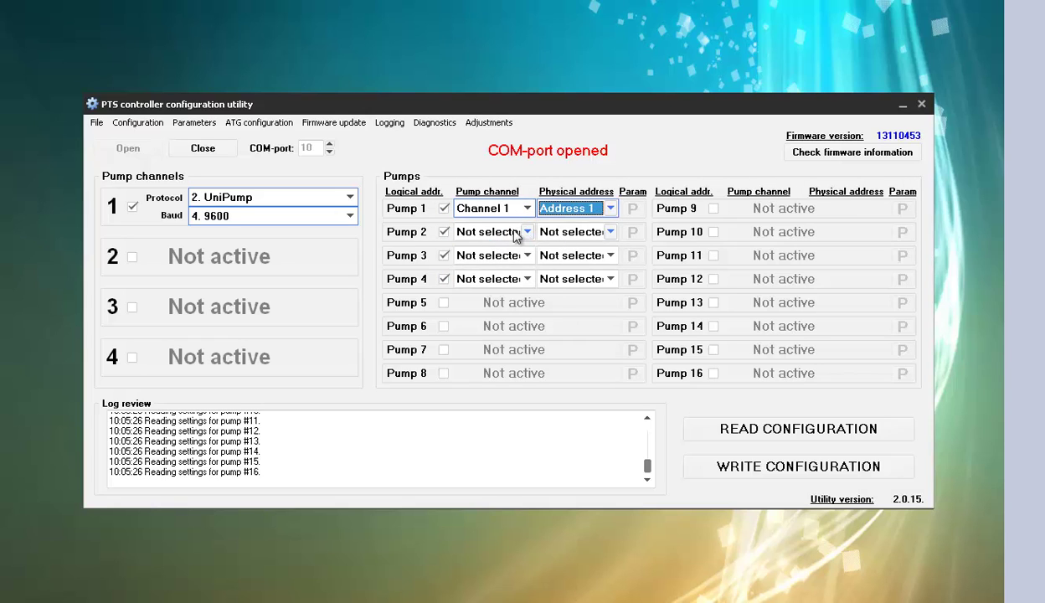
click(502, 232)
click(493, 263)
click(575, 232)
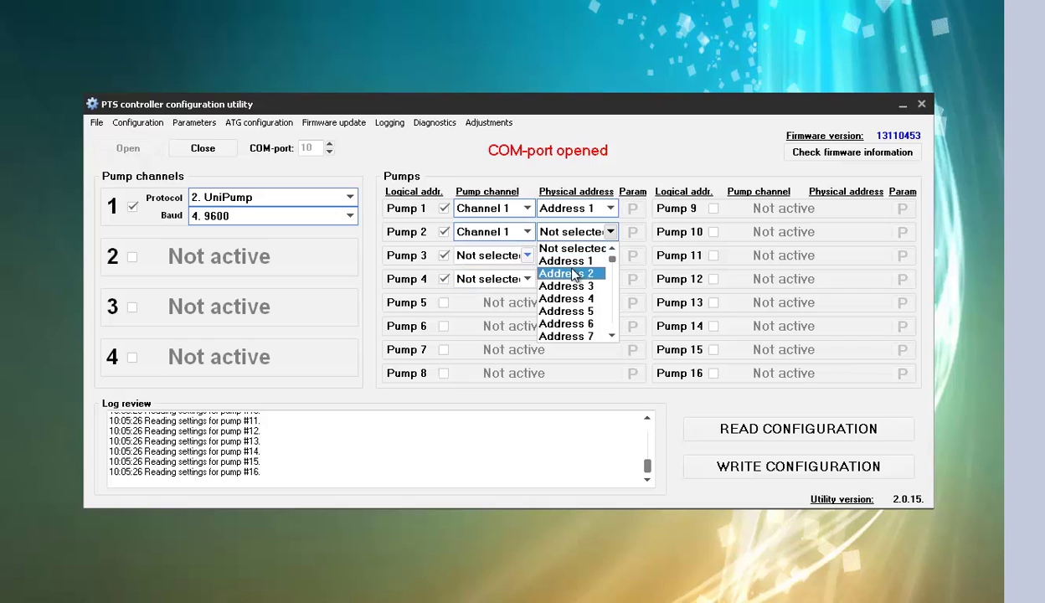
click(570, 272)
- Assign pumps 3 and 4 to Channel 1 with physical addresses Address 3 and Address 4 respectively
click(505, 261)
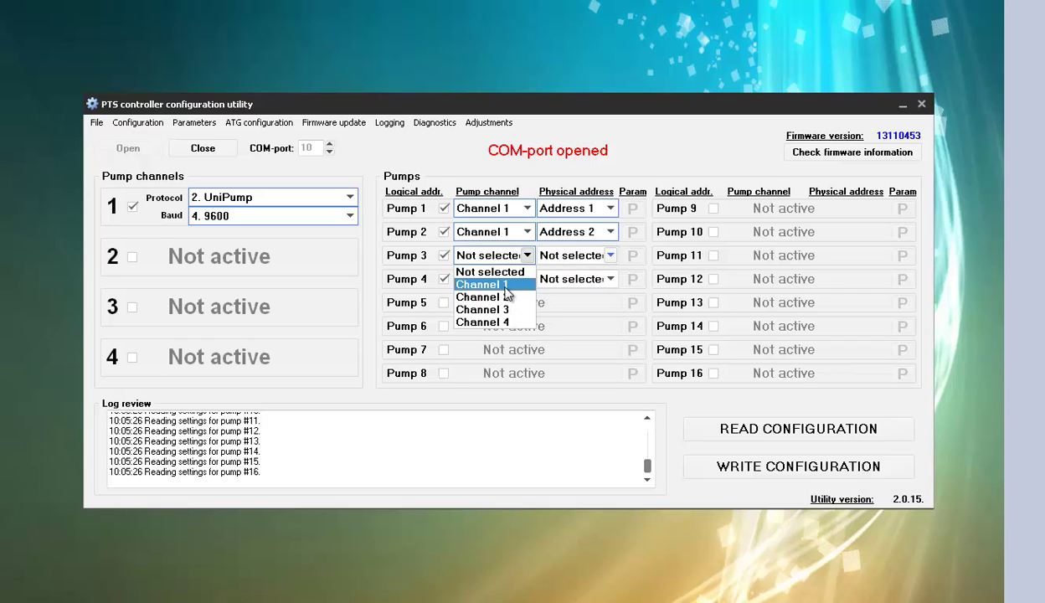
click(490, 284)
click(574, 259)
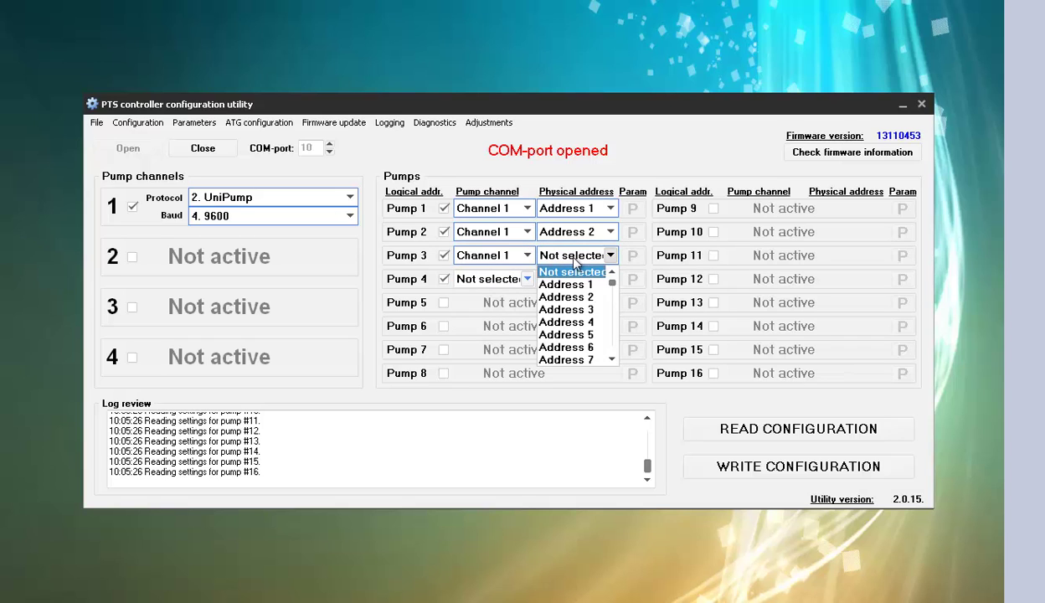
click(575, 311)
click(503, 279)
click(494, 304)
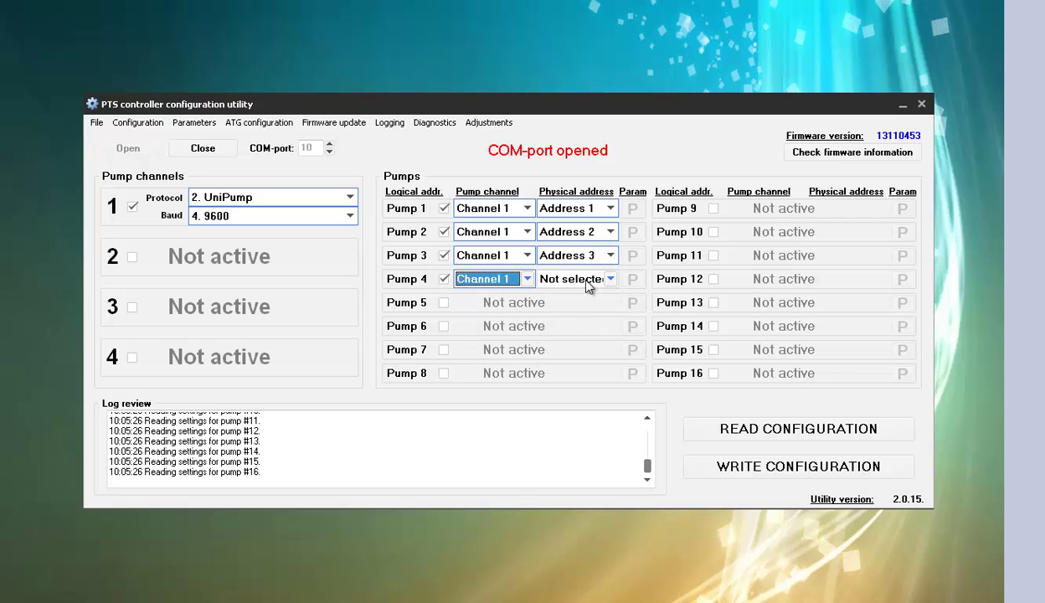
click(582, 282)
click(570, 345)
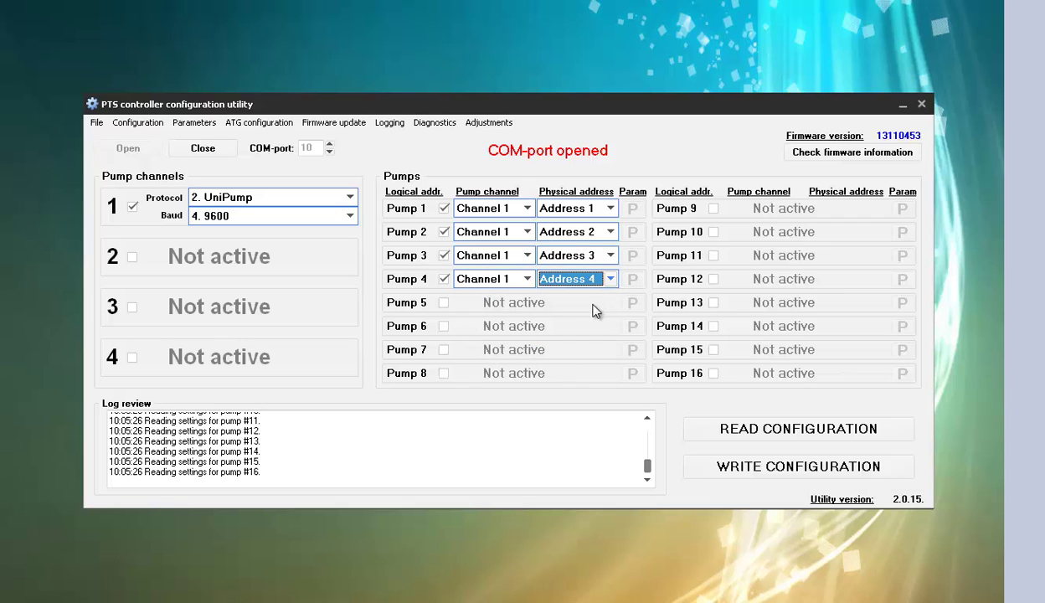
- Browse the physical addresses available for pump 1 and select Address 1
click(592, 211)
scroll(578, 243, down, 8)
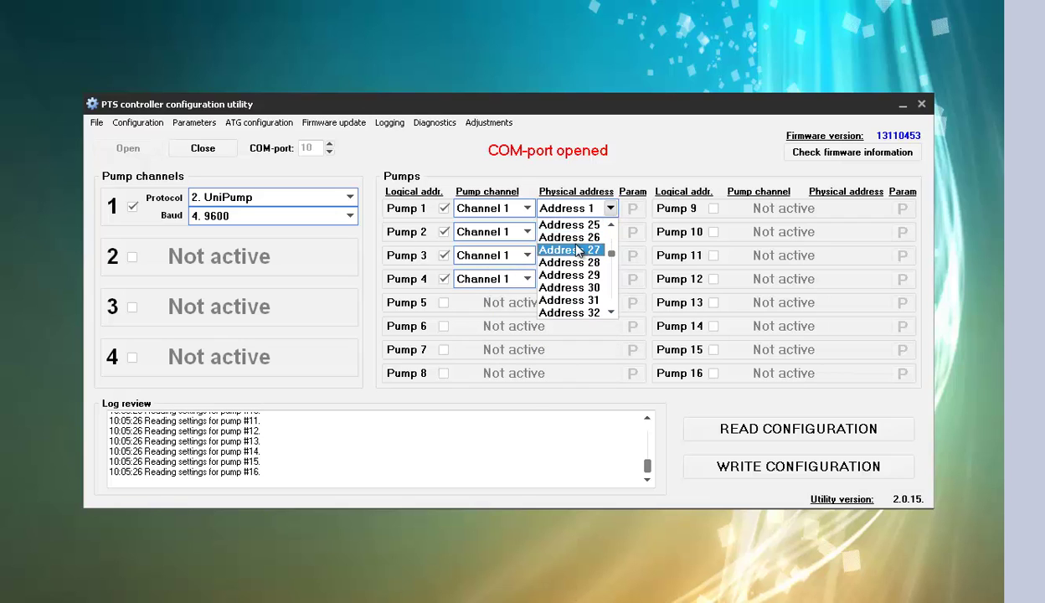
scroll(576, 251, up, 7)
scroll(577, 251, up, 2)
click(572, 237)
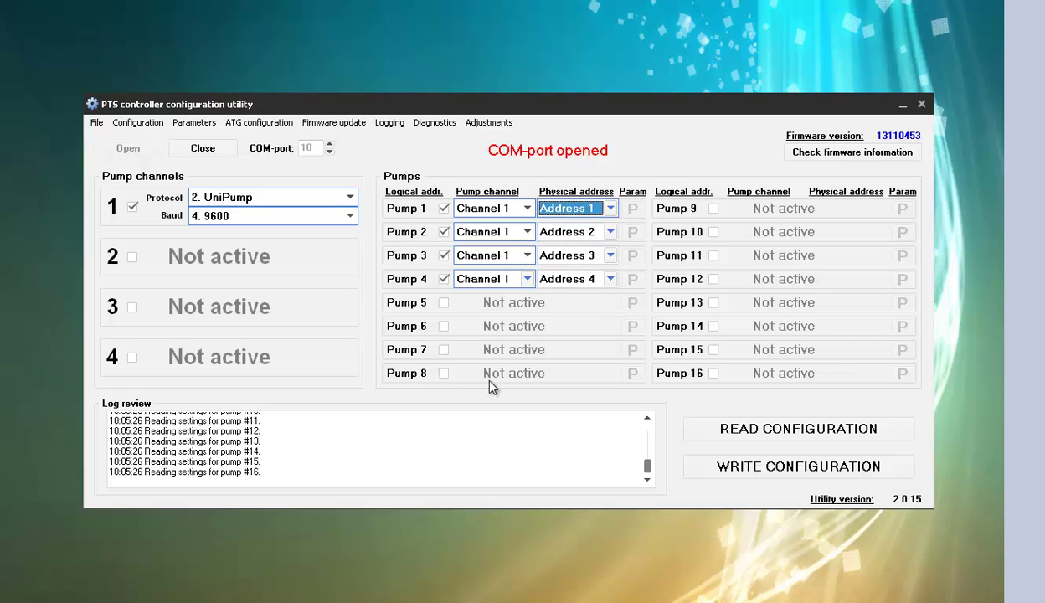
click(714, 279)
click(713, 302)
click(713, 325)
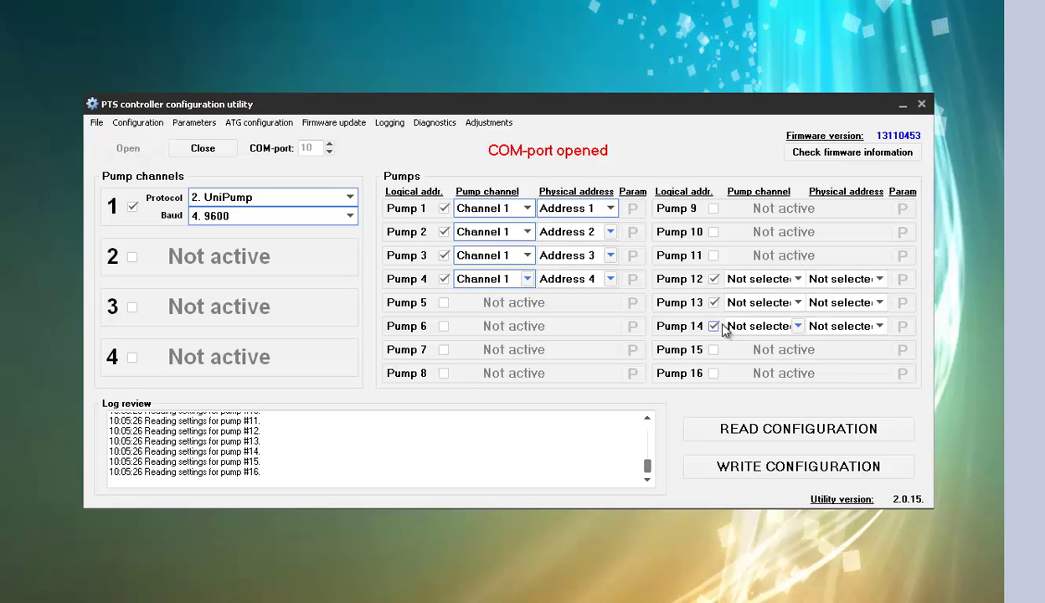
click(713, 326)
click(713, 303)
click(714, 279)
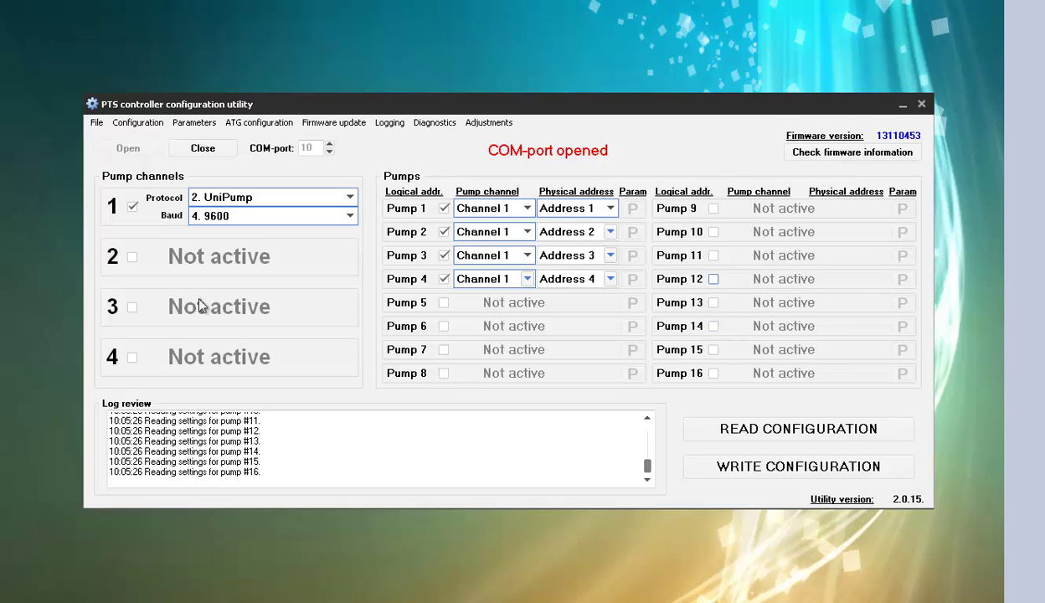
click(133, 307)
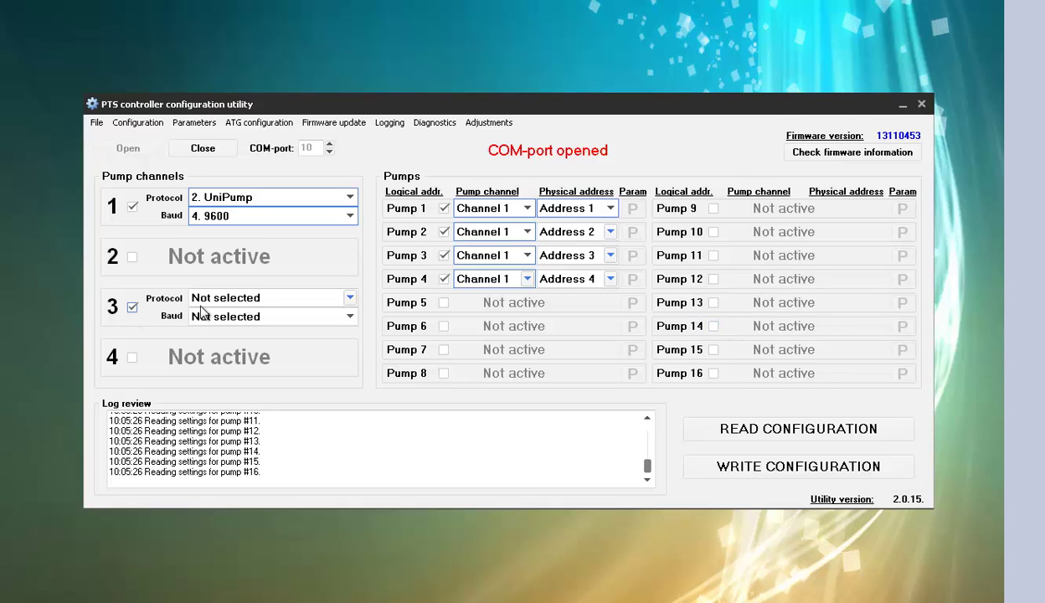
click(133, 307)
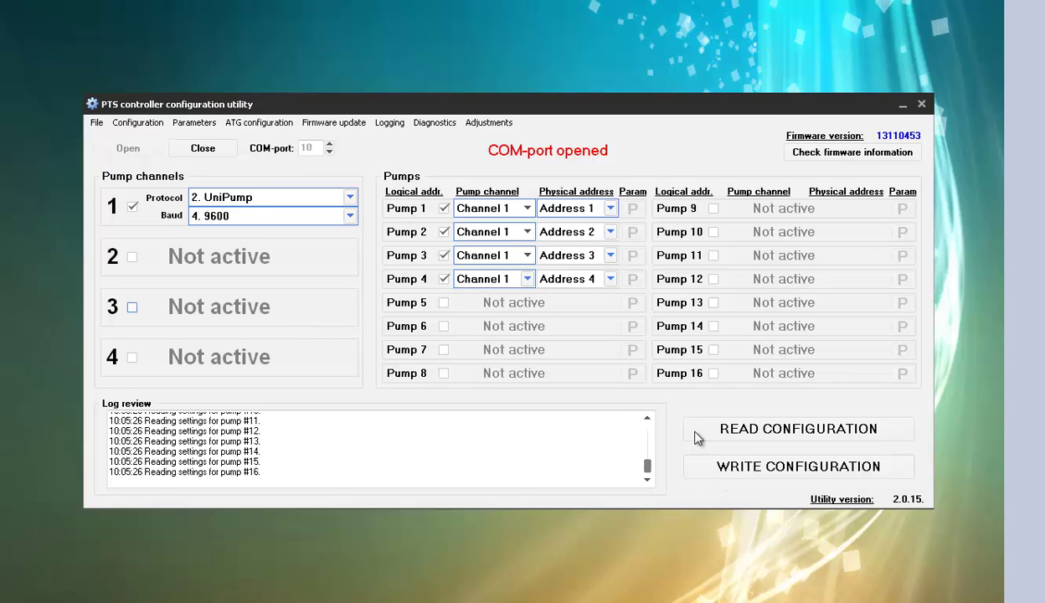
- Write the pump channel and pump address configuration to the controller and acknowledge the reminder
click(756, 471)
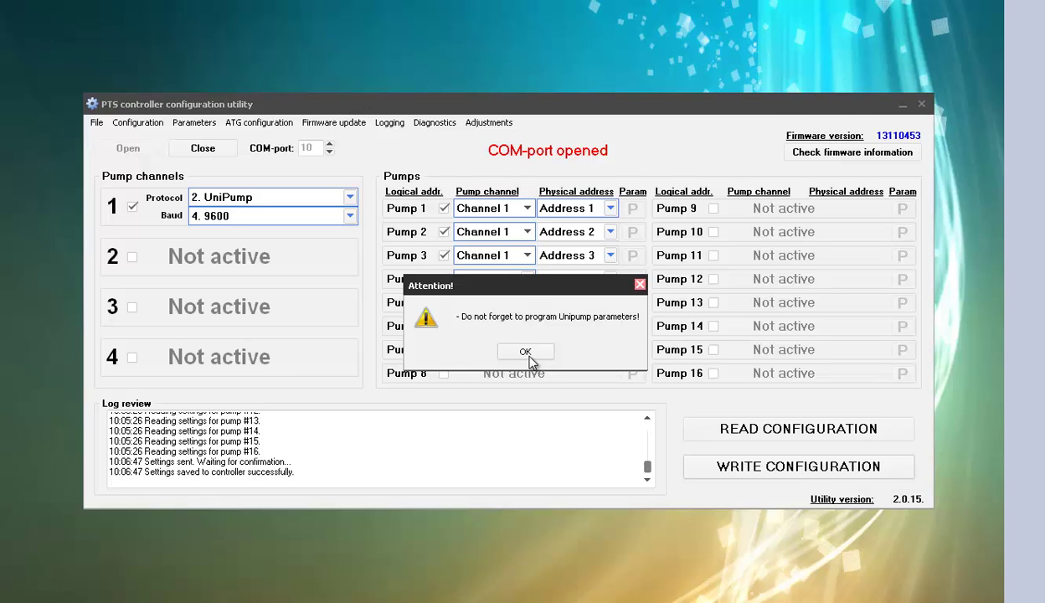
click(535, 355)
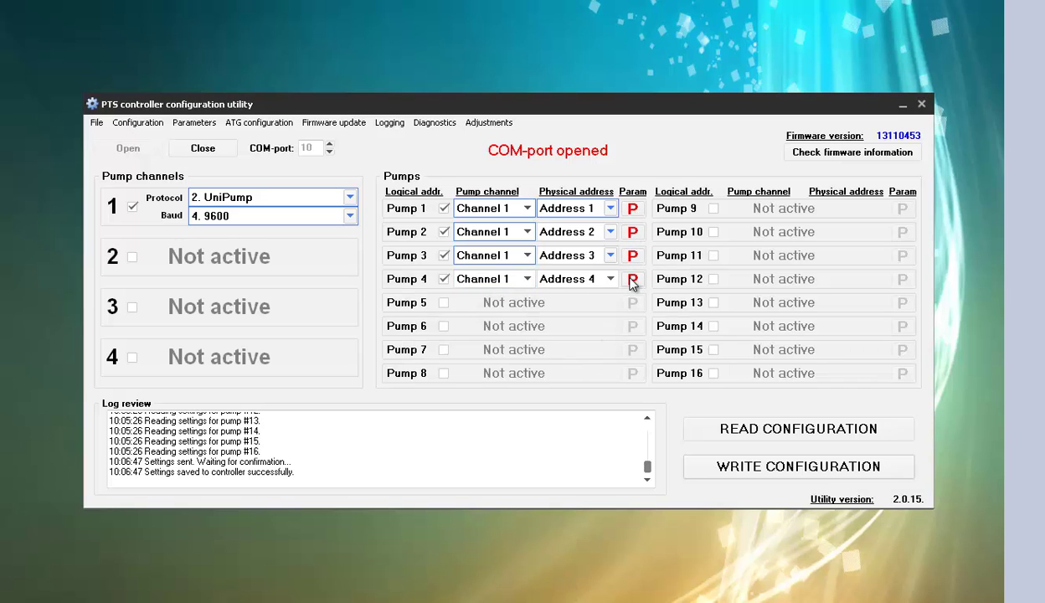
- Write pump 1's UniPump parameters with a dose multiplier of 1,0000 and the extended UniPump protocol for PTS controller
click(633, 211)
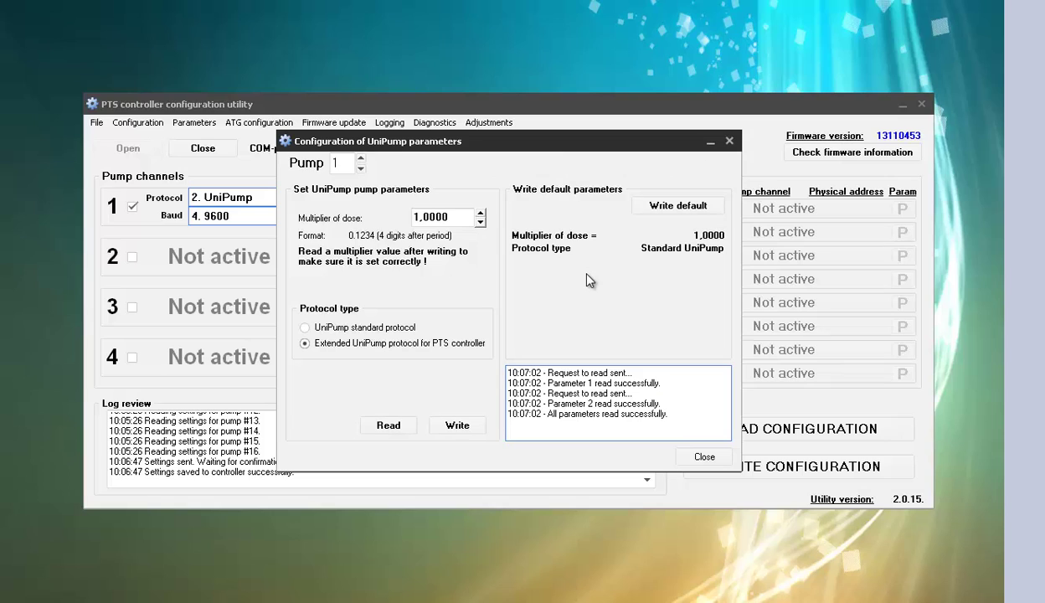
click(414, 217)
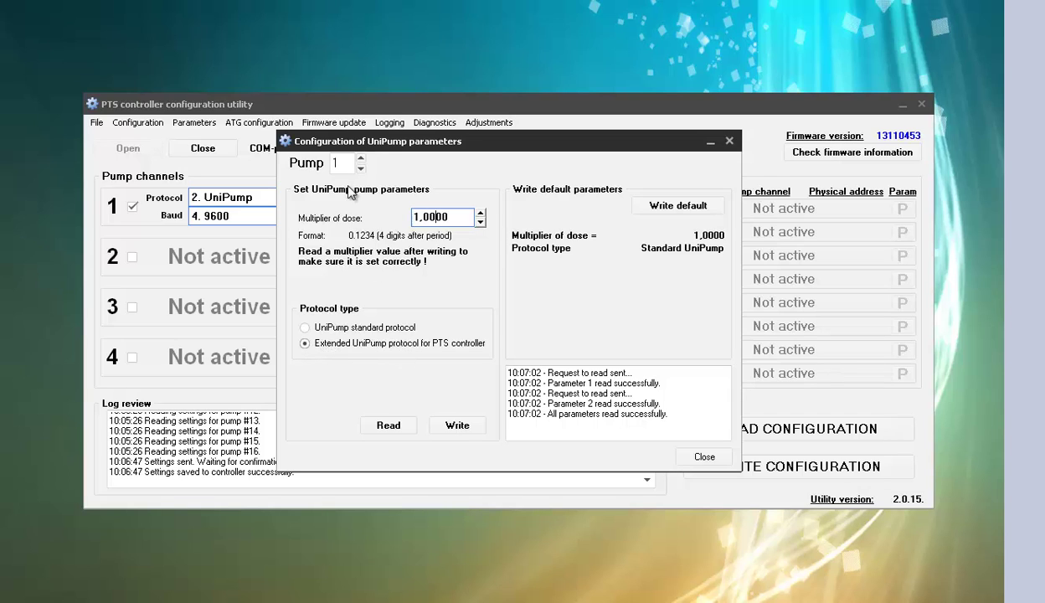
click(456, 426)
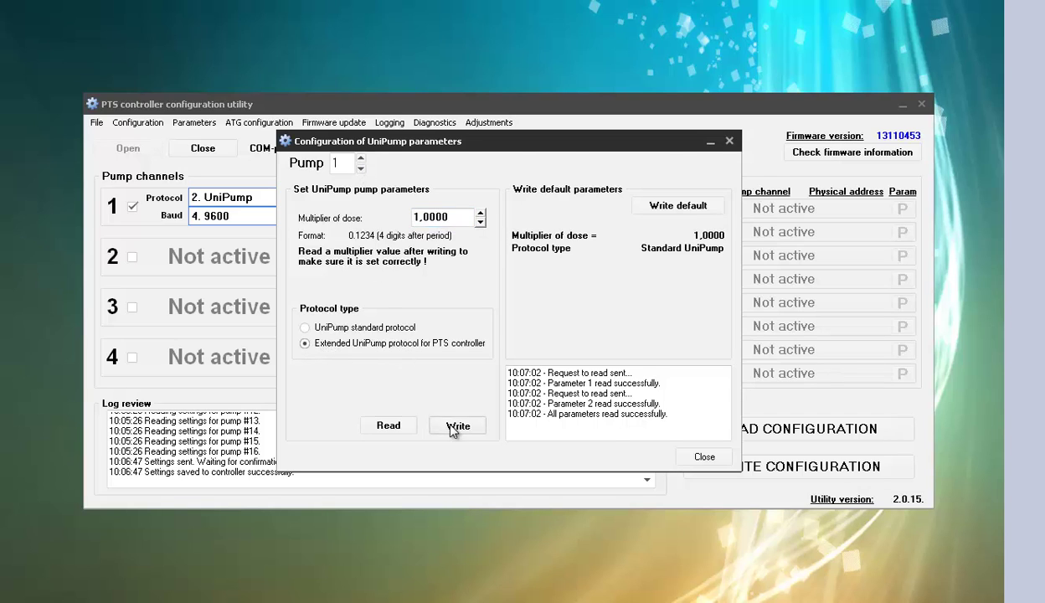
- Review the UniPump parameters of pumps 2 to 4 and close the parameter configuration
click(360, 158)
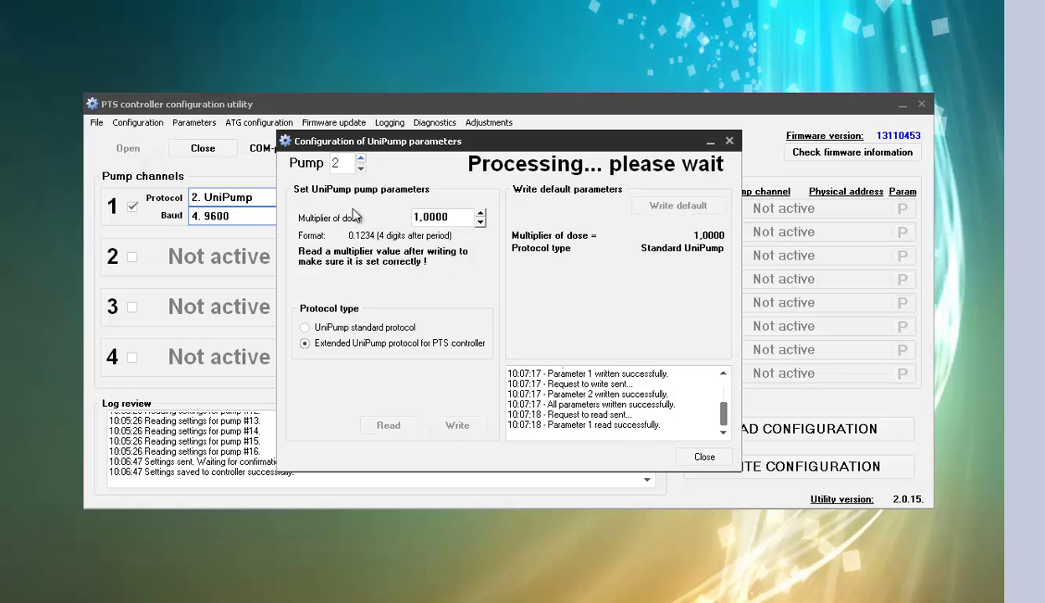
click(360, 160)
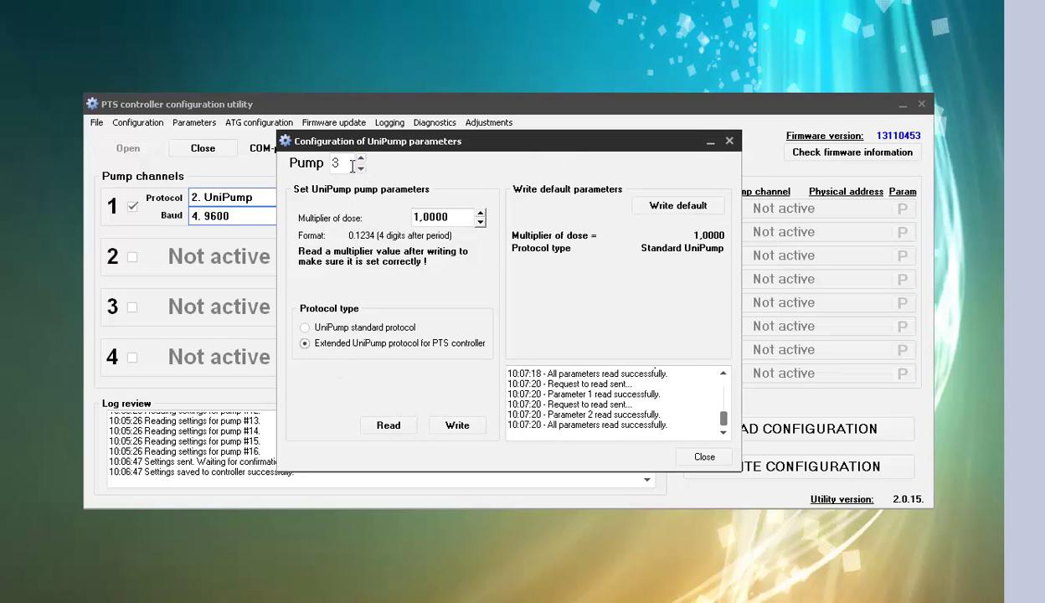
click(360, 159)
click(704, 456)
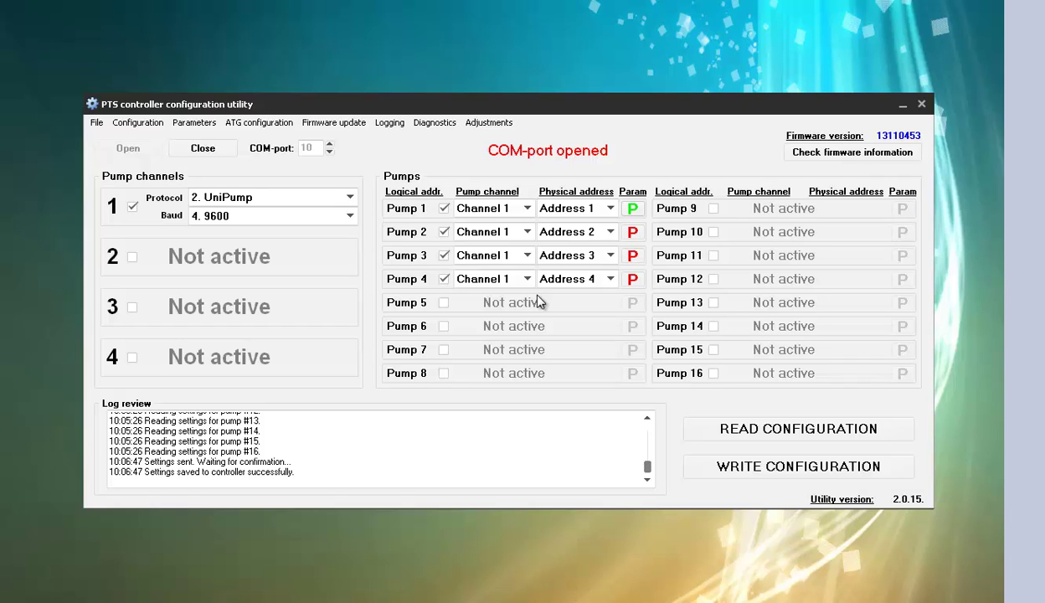
- Open the ATG channel configuration and activate the USER channel with the UniProbe protocol at 9600 baud
click(254, 126)
click(254, 147)
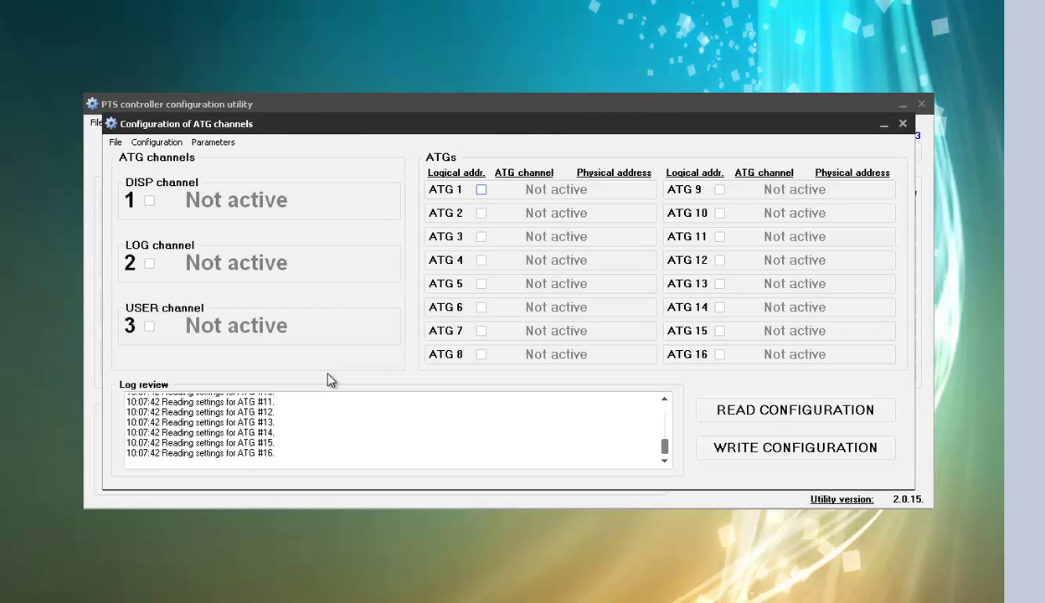
click(150, 327)
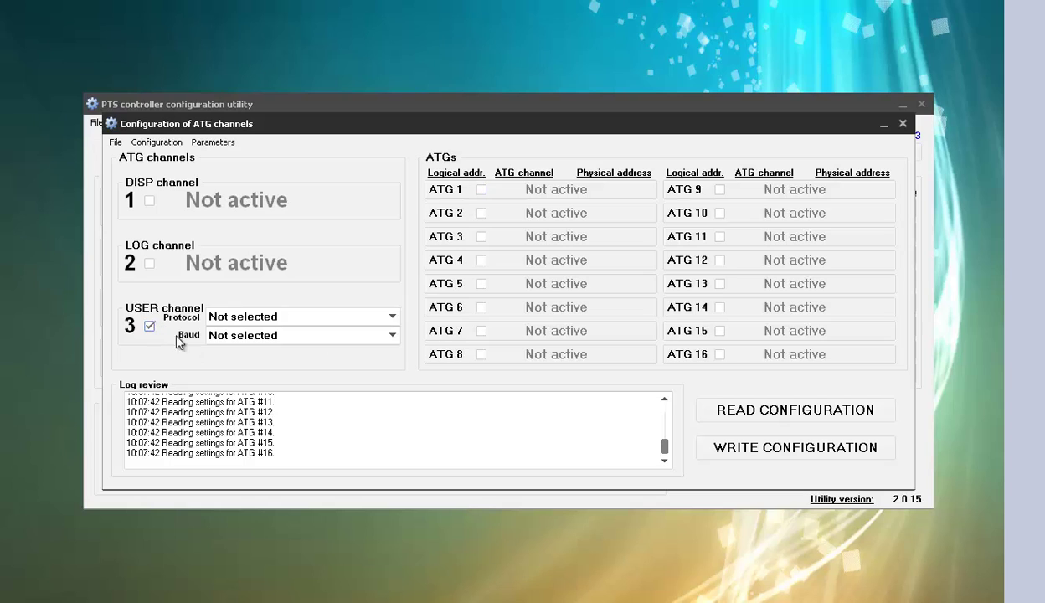
click(222, 323)
scroll(251, 377, down, 1)
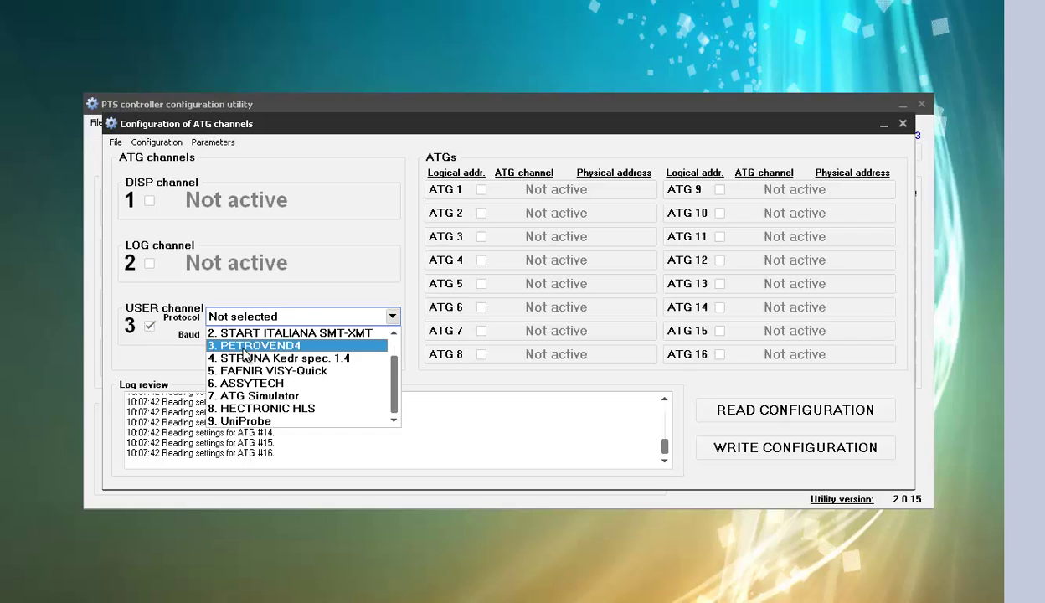
click(251, 420)
click(261, 336)
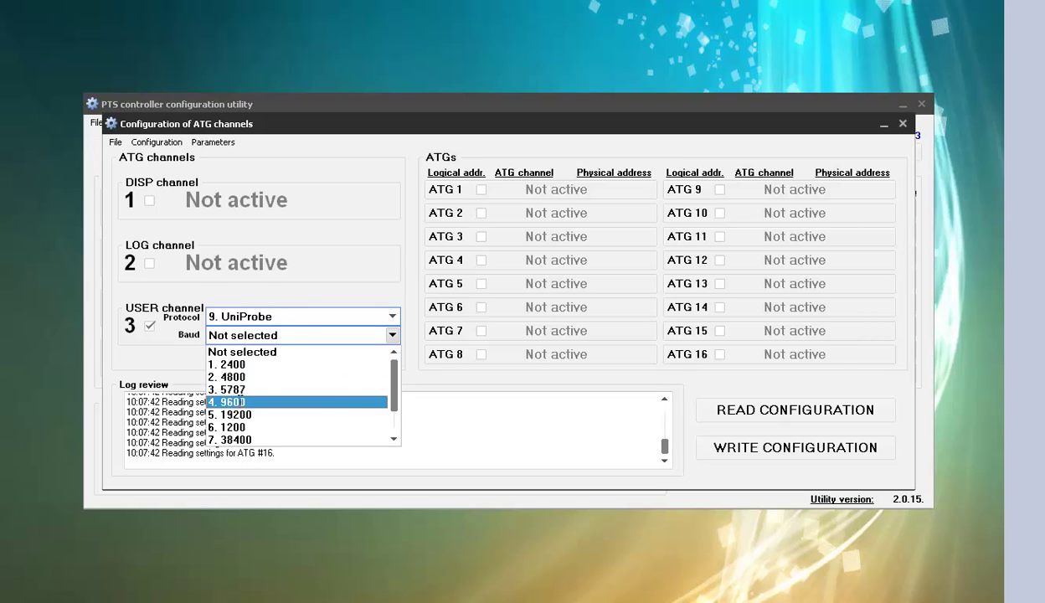
click(240, 403)
- Activate ATG 1, ATG 2 and ATG 3 in the list of logical ATG addresses
click(482, 190)
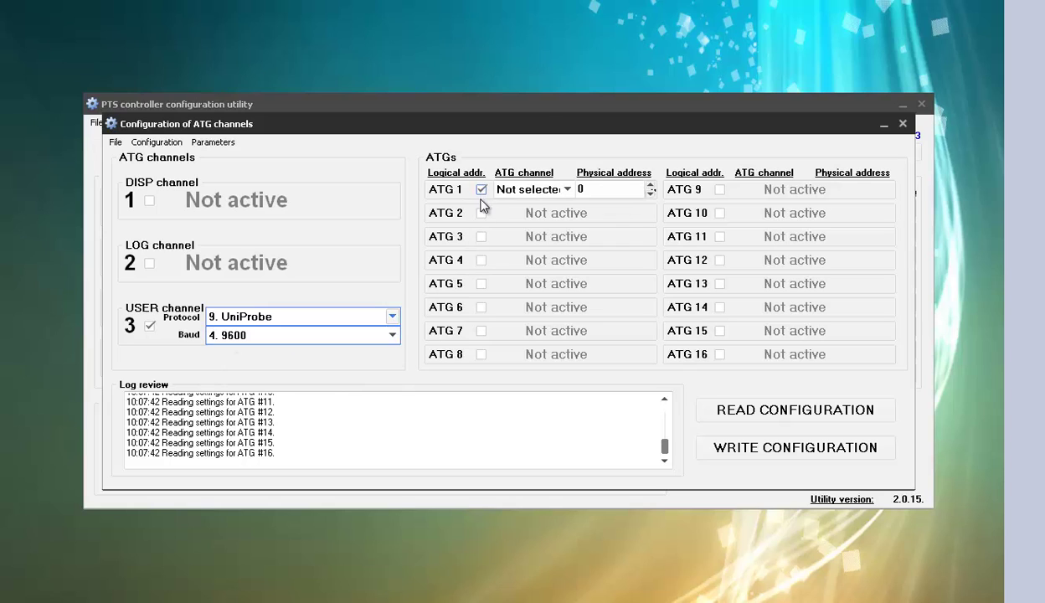
click(482, 213)
click(482, 236)
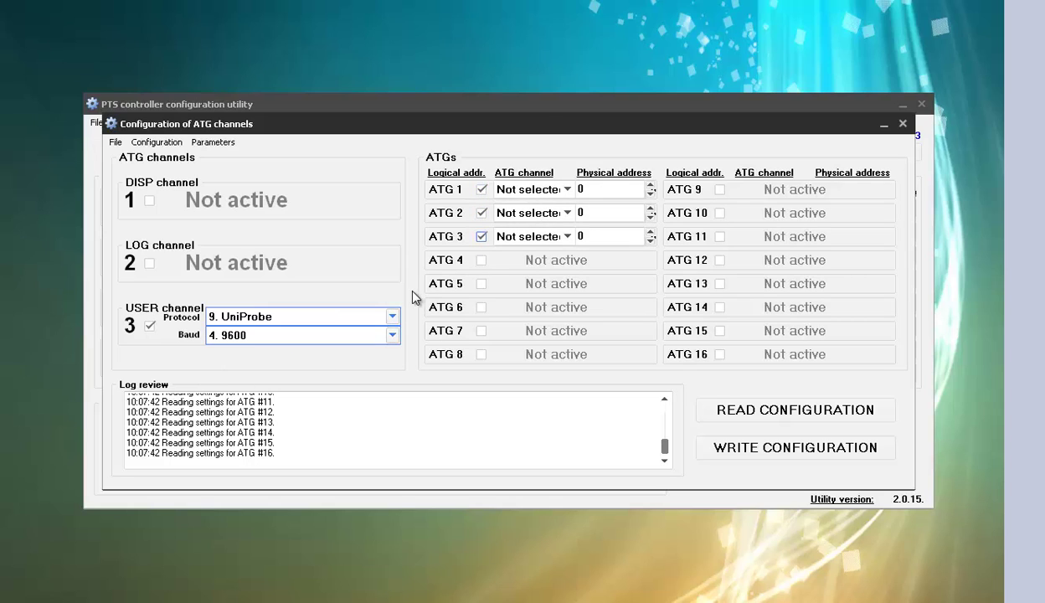
- Assign ATG 1 to the USER channel with physical address 1 and ATG 2 to the USER channel with physical address 2
click(565, 191)
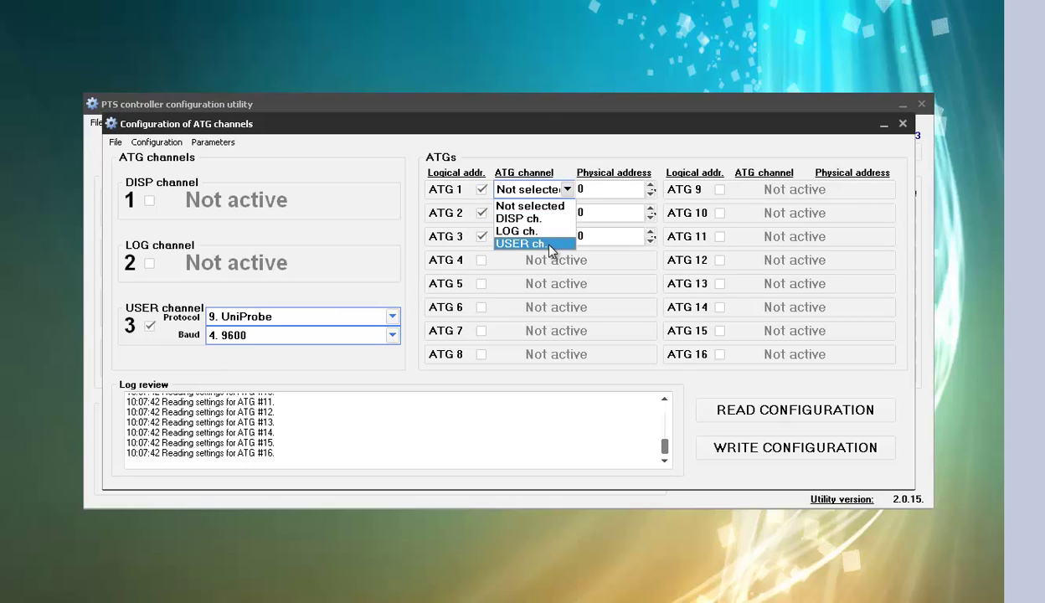
click(550, 242)
click(651, 185)
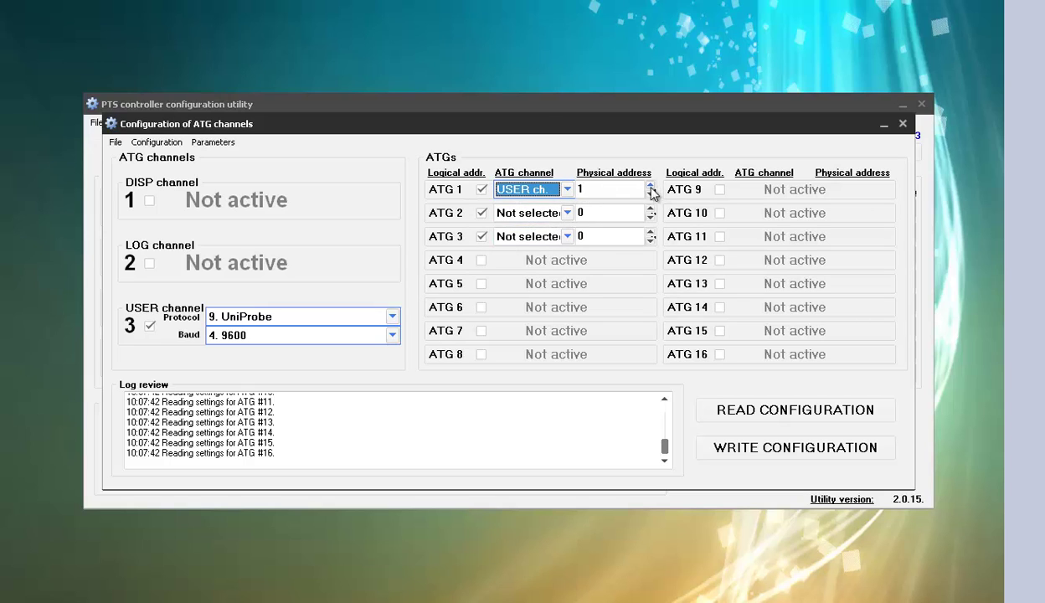
click(567, 213)
click(528, 267)
click(651, 208)
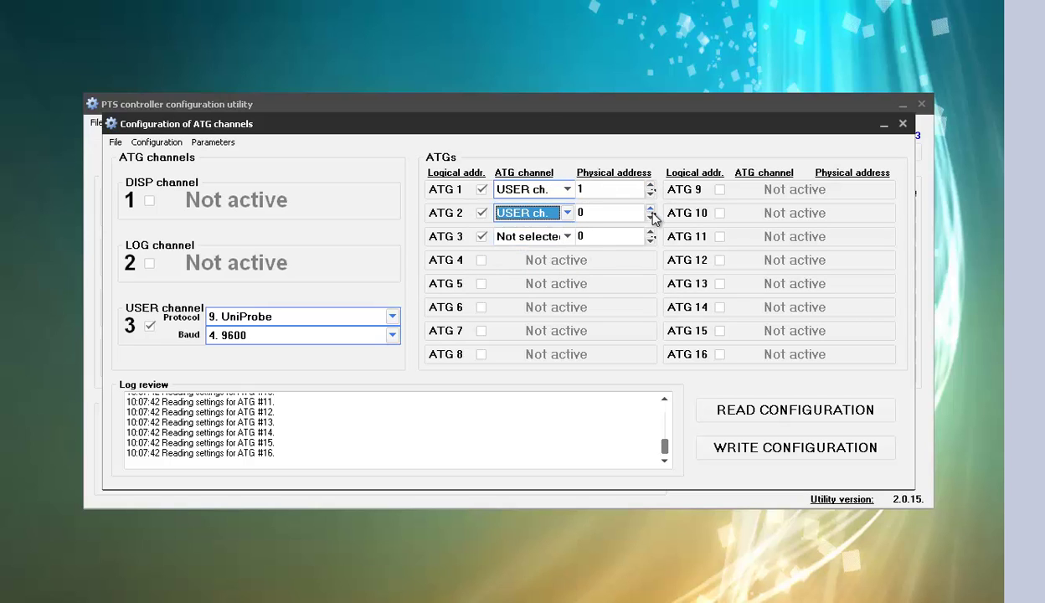
click(651, 209)
- Assign ATG 3 to the USER channel with physical address 3 and write the ATG configuration to the controller
click(551, 237)
click(550, 291)
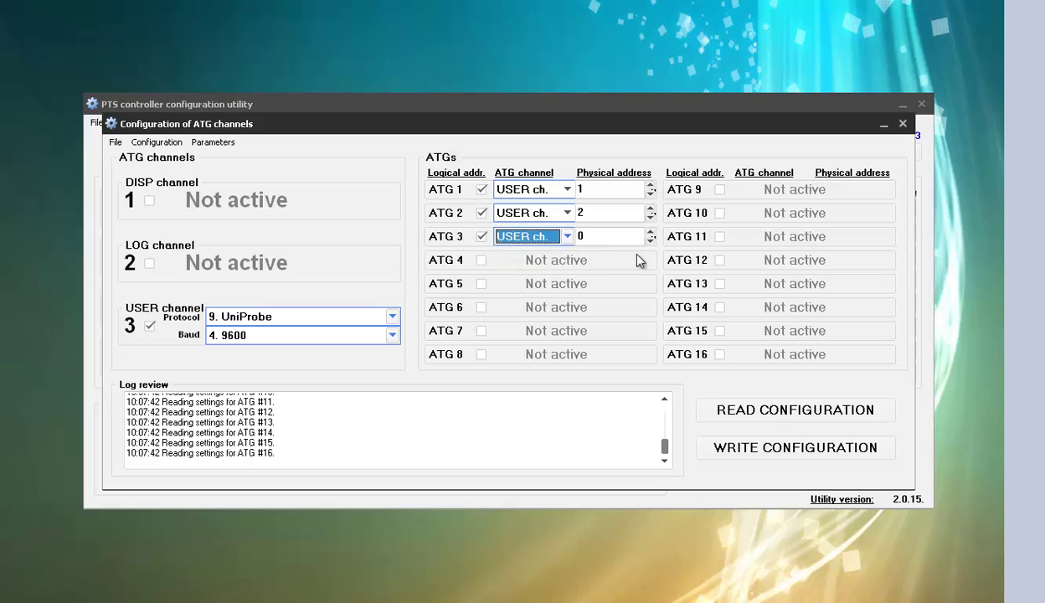
click(651, 232)
click(651, 232)
click(650, 232)
click(745, 445)
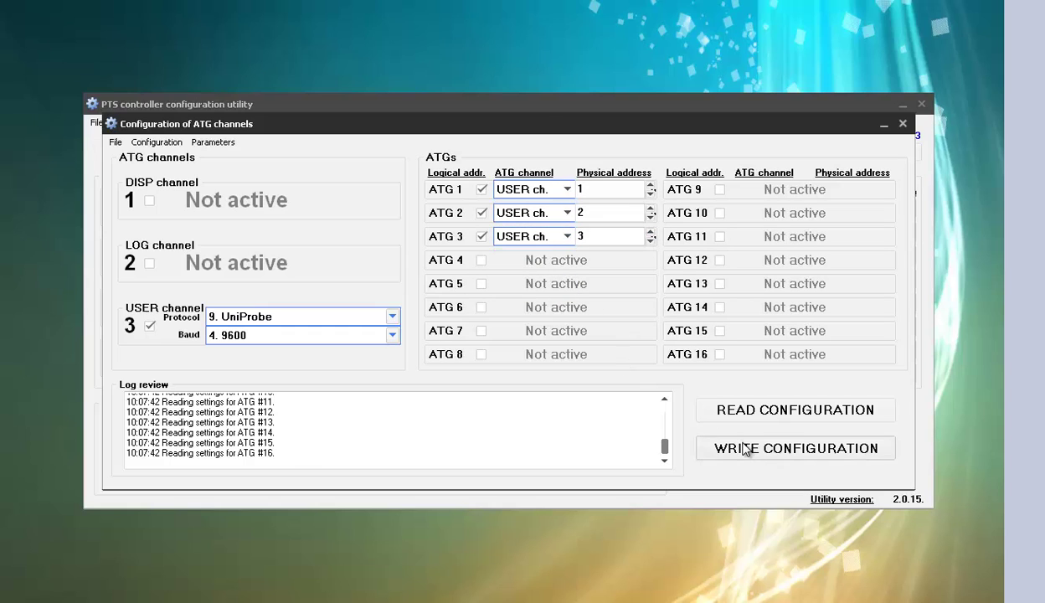
- Write the default ATG parameters with a polling timeout of 1,00 s and close the parameter configuration
click(225, 142)
click(224, 163)
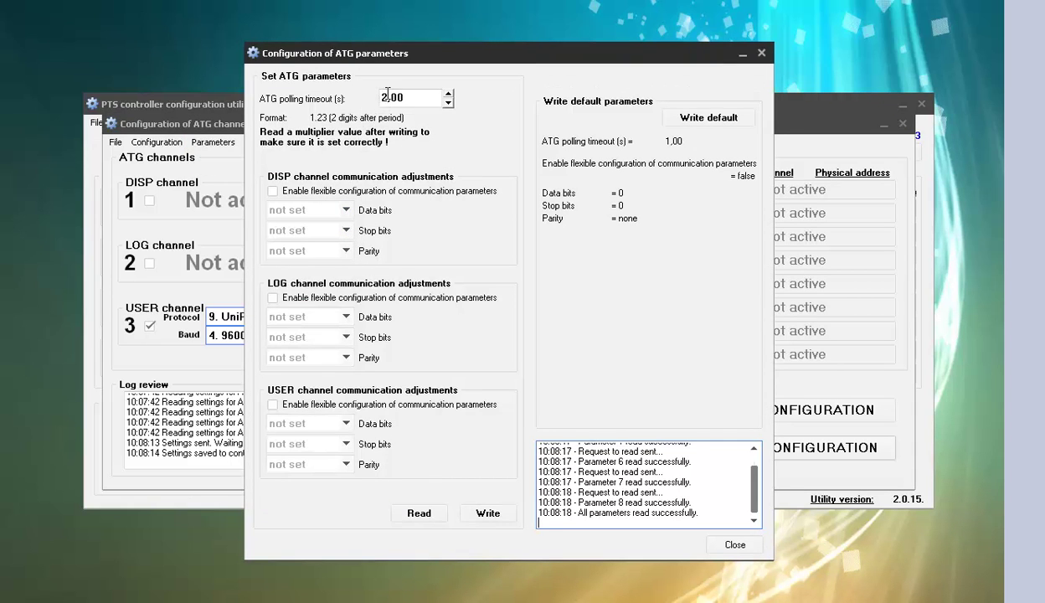
double_click(387, 97)
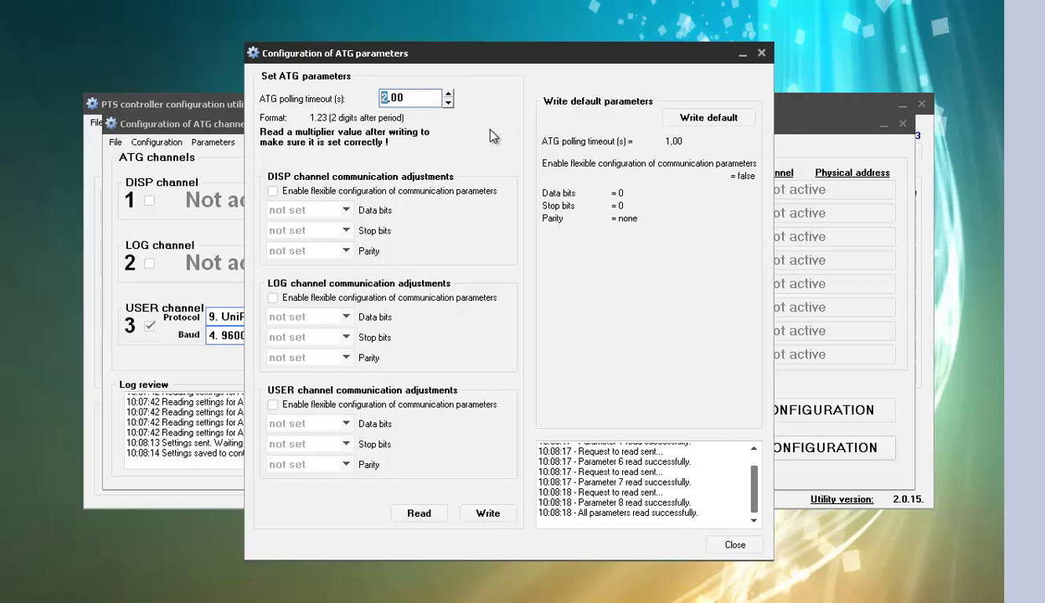
click(692, 117)
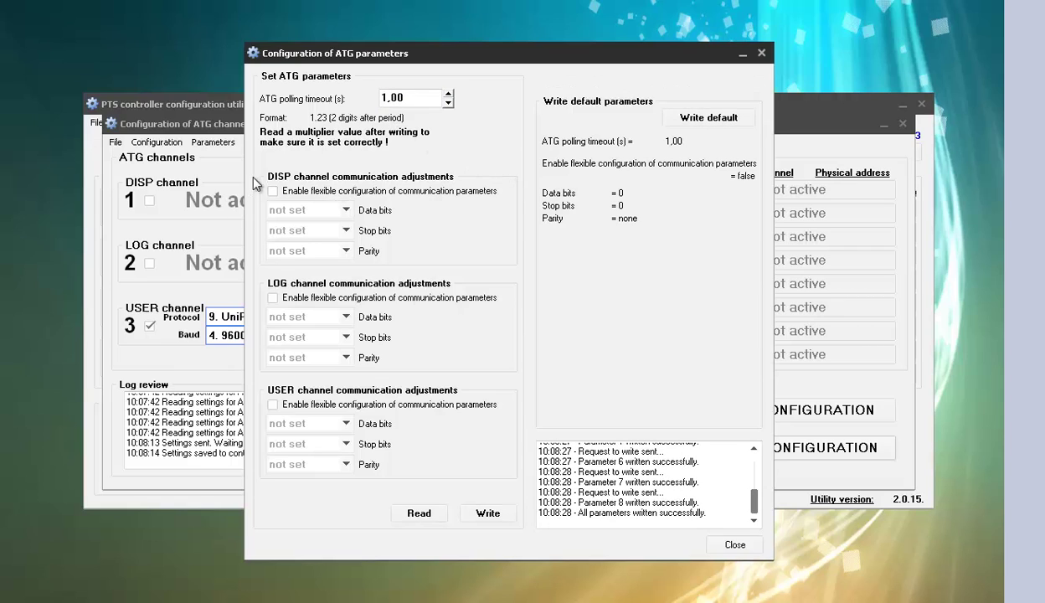
click(390, 99)
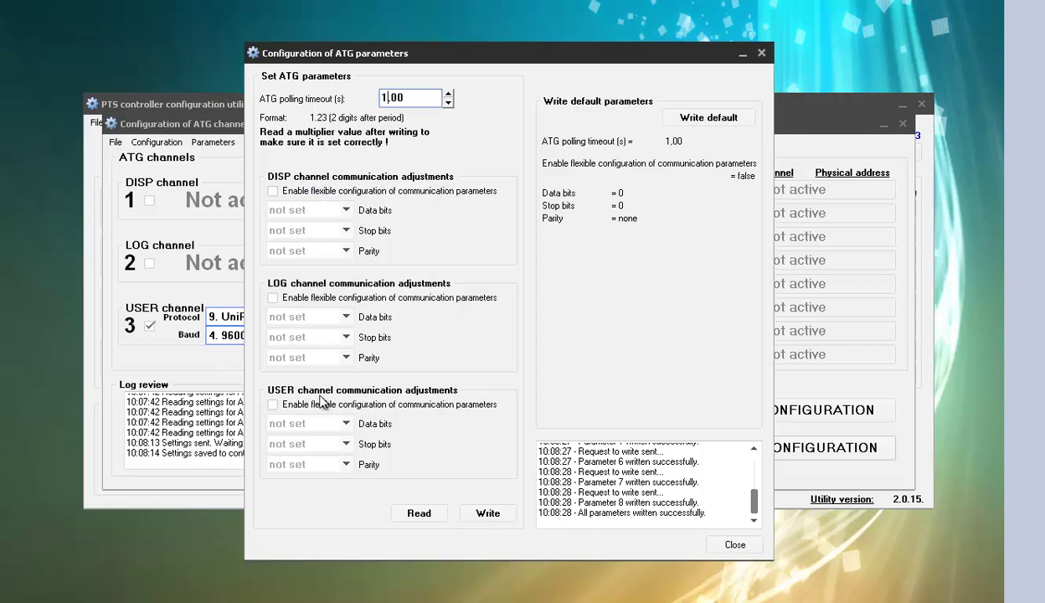
click(736, 546)
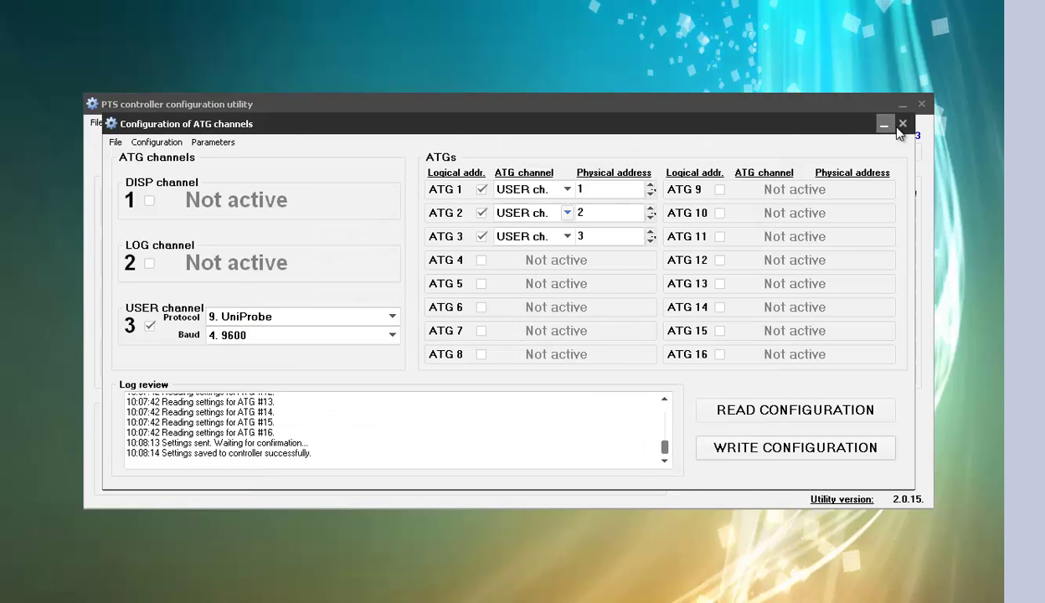
- Close the ATG channel configuration and COM port 10, and switch to the UniPump dispenser simulator
click(902, 124)
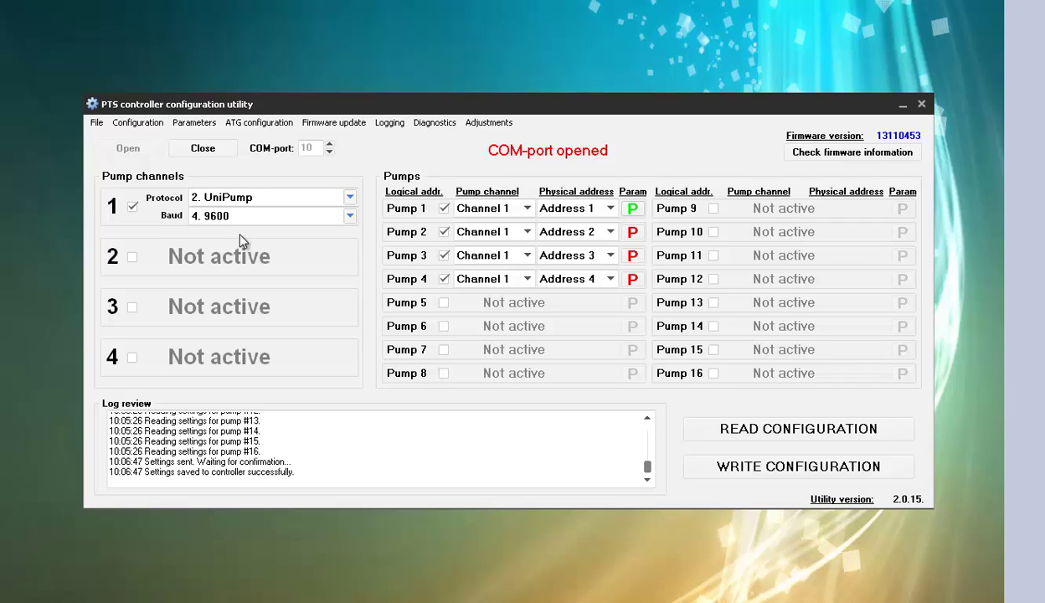
click(204, 149)
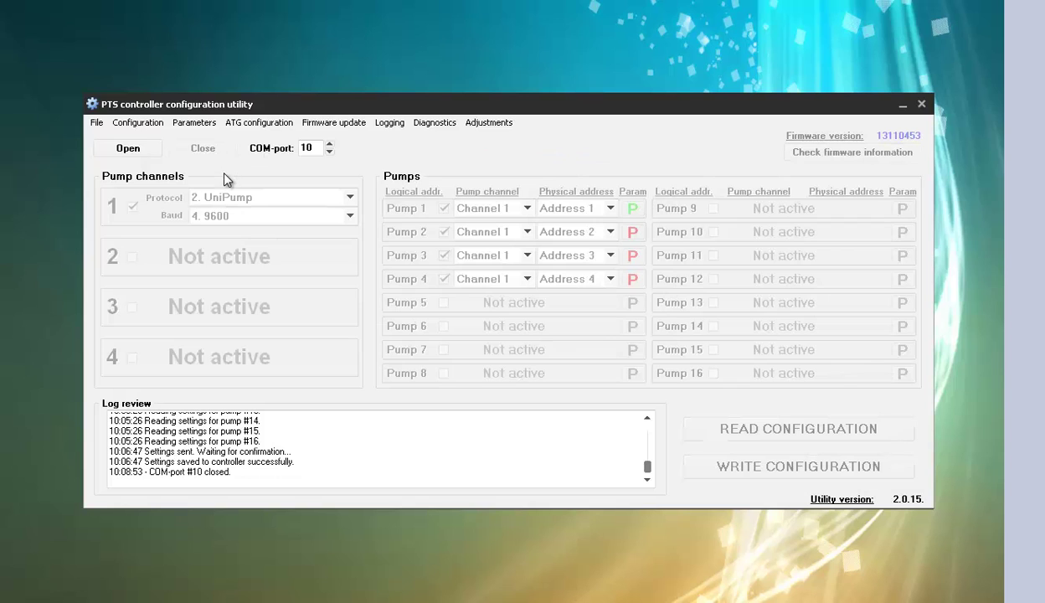
click(0, 224)
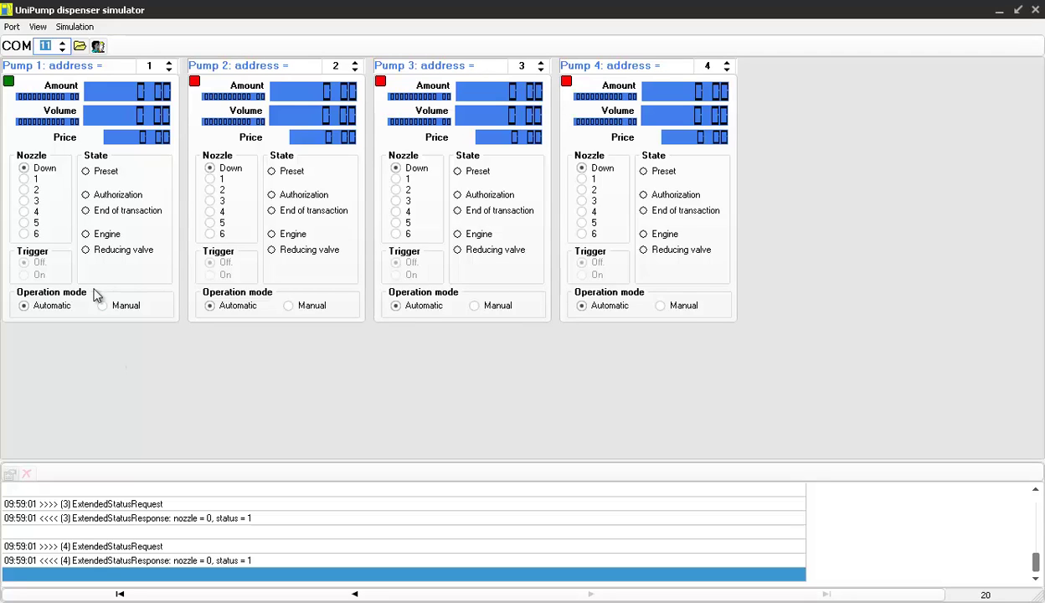
- Open the dispenser simulator's port properties and examine the baud rate, flow rate, slow flow rate and skin options
click(11, 27)
click(28, 81)
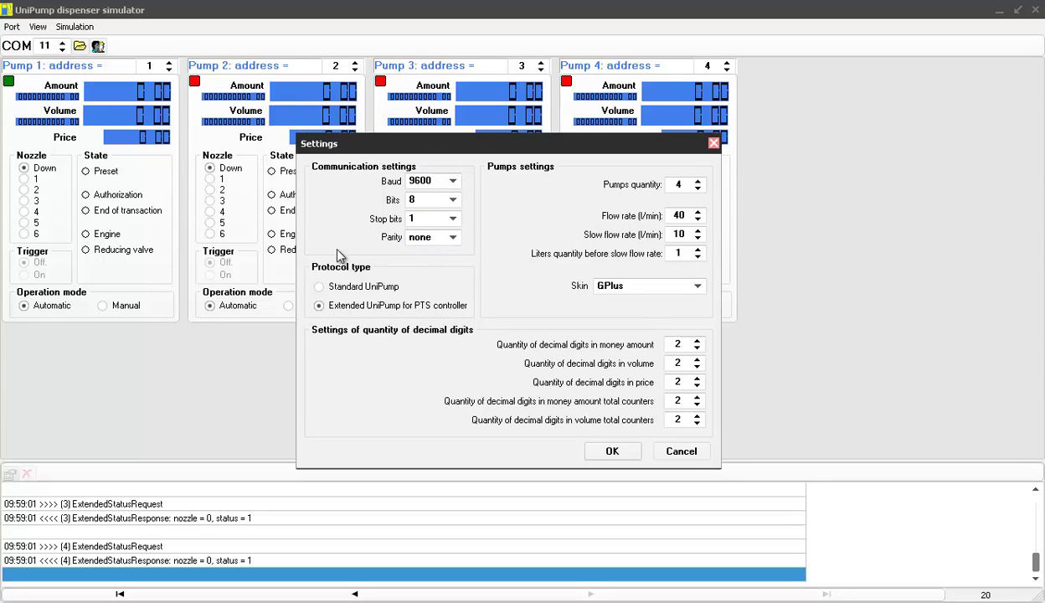
click(453, 181)
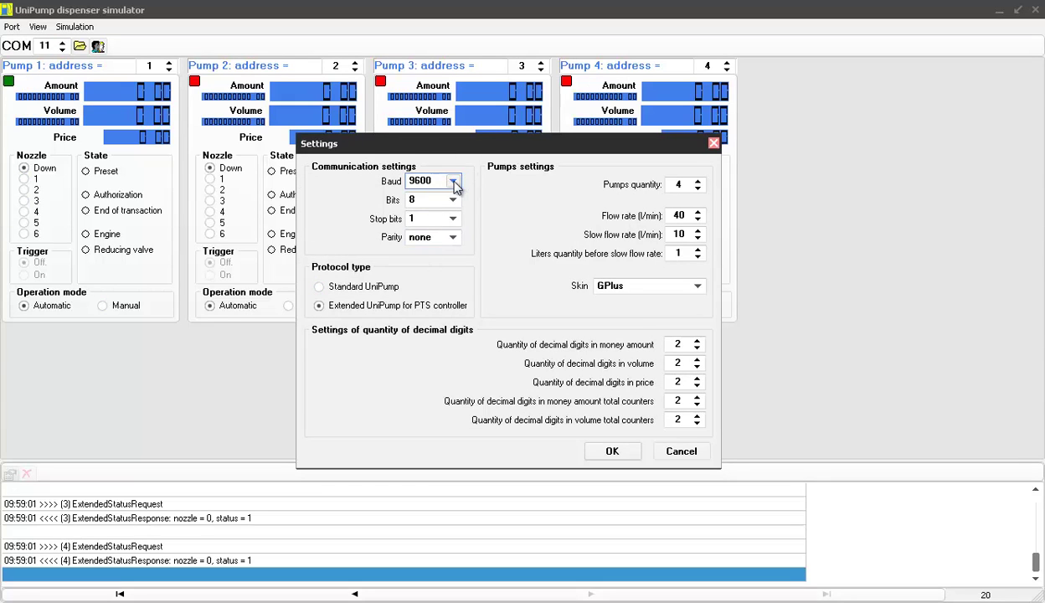
click(453, 182)
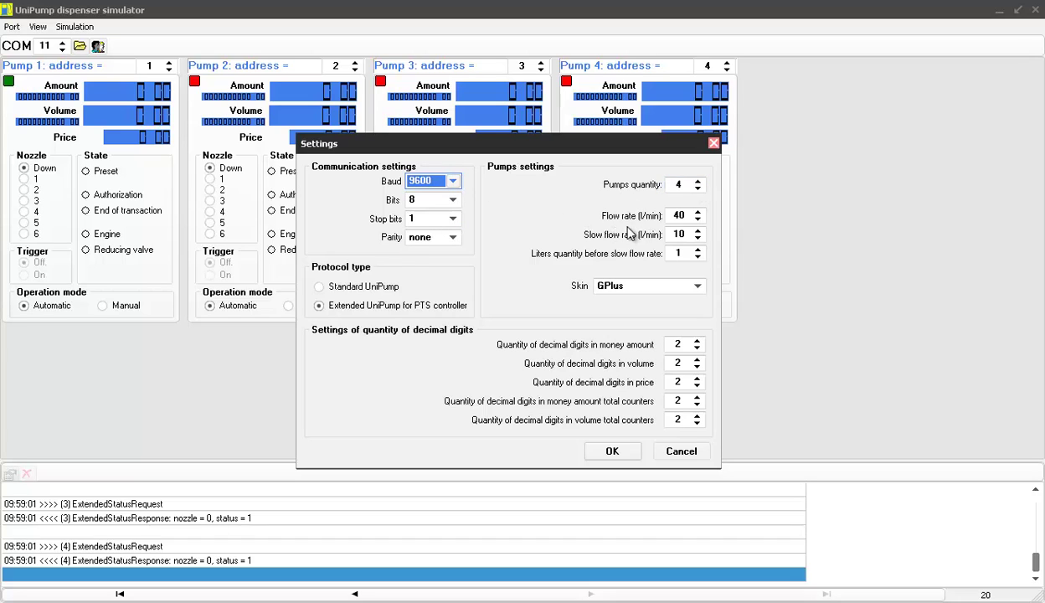
click(679, 216)
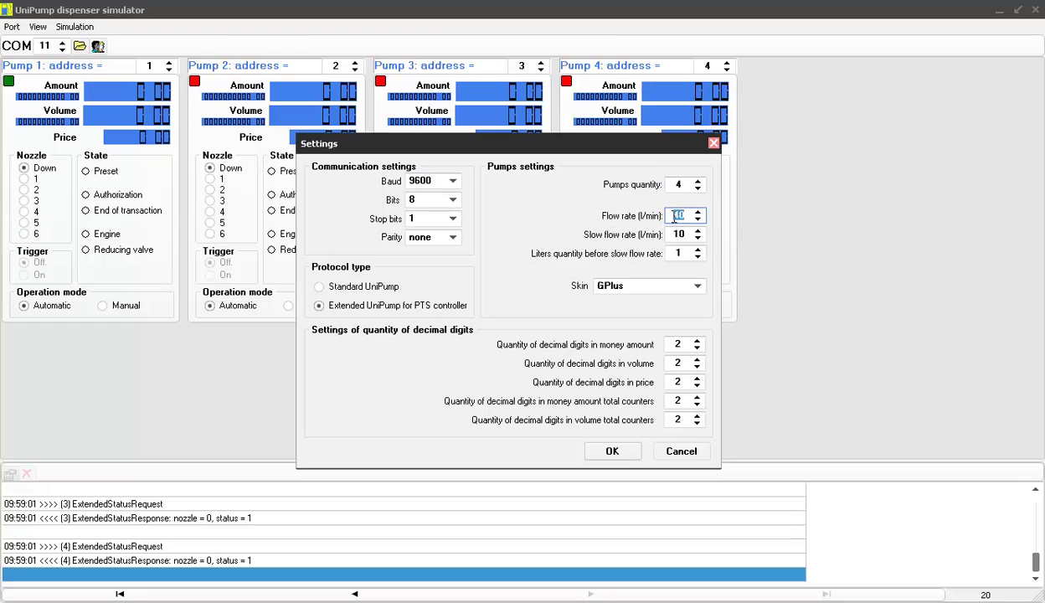
click(678, 215)
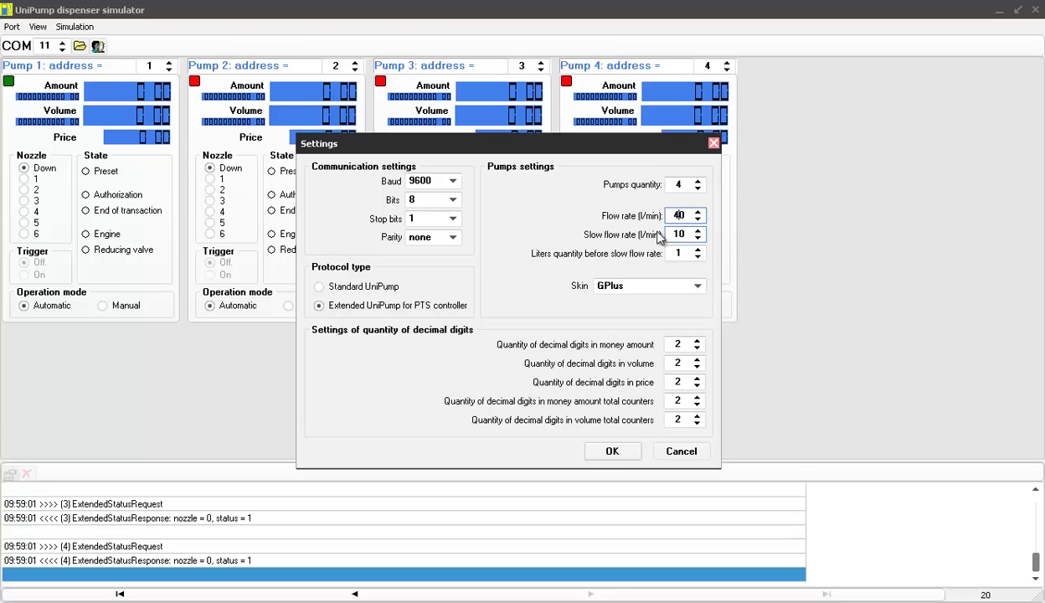
click(677, 234)
click(696, 286)
click(667, 293)
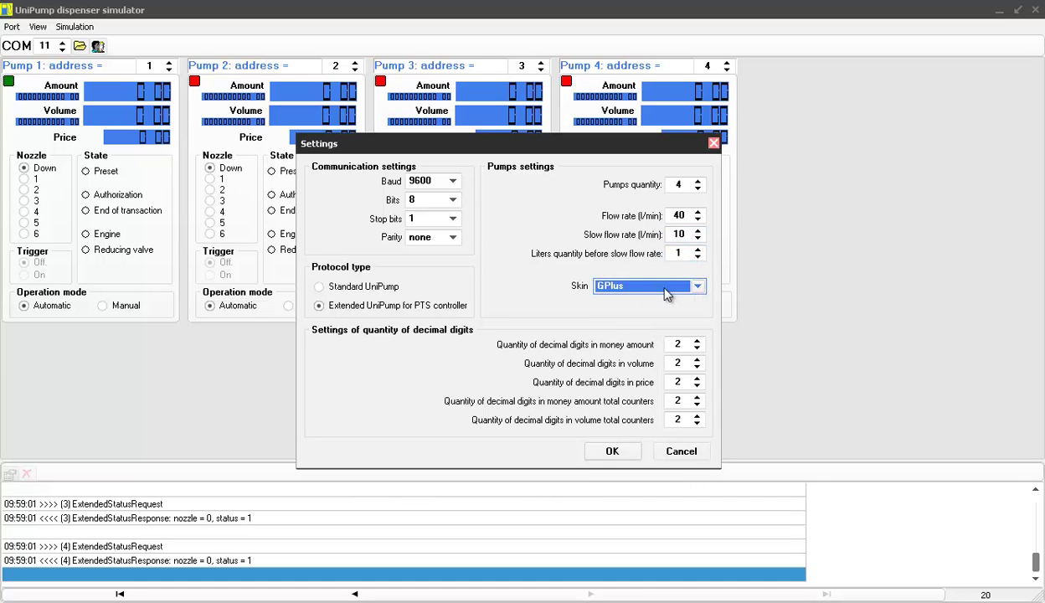
scroll(667, 293, down, 1)
scroll(665, 289, down, 4)
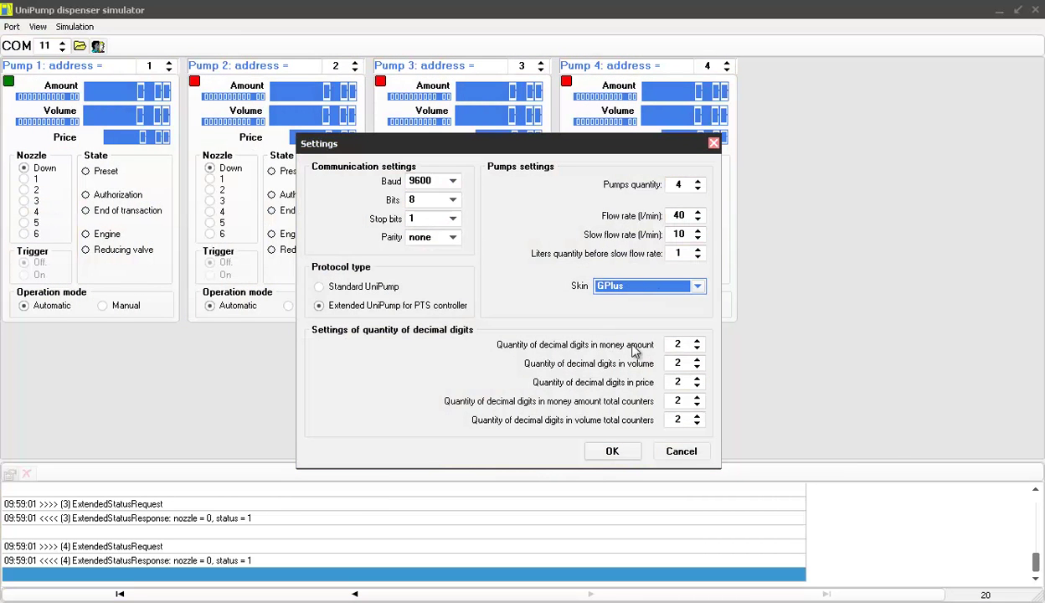
- Examine the decimal digit quantities for money amount, volume, price and total counters, and accept the simulator settings
click(680, 345)
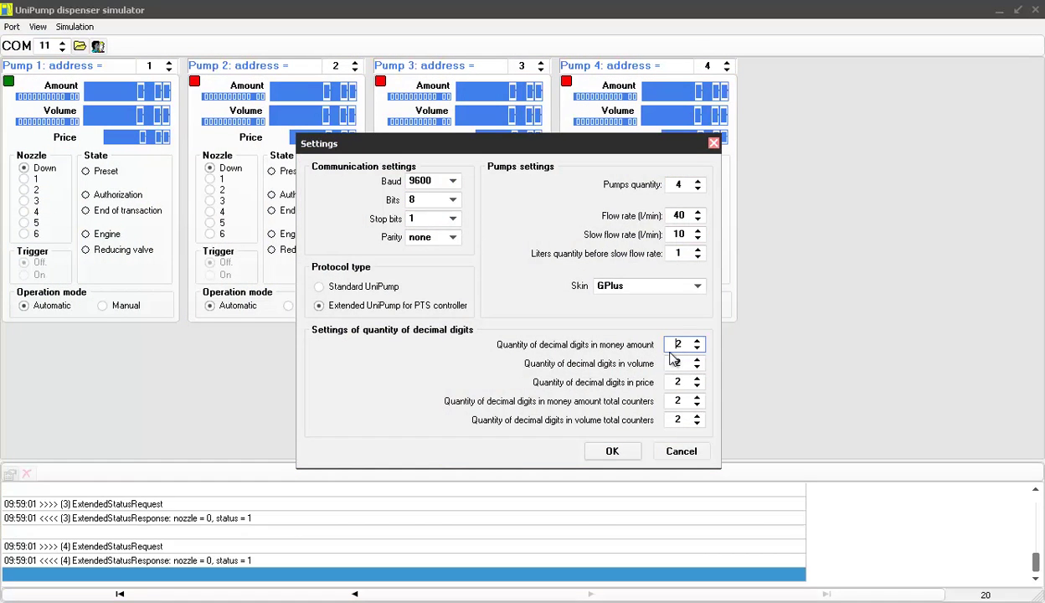
double_click(677, 362)
key(Tab)
key(Tab)
key(Tab)
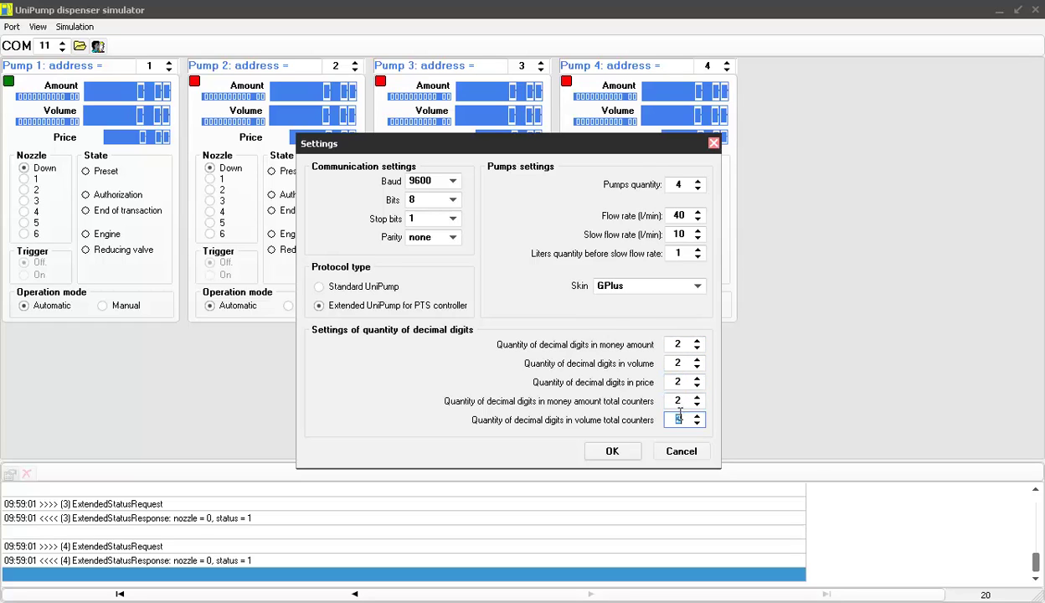
key(shift+Tab)
key(shift+Tab)
click(683, 363)
click(674, 344)
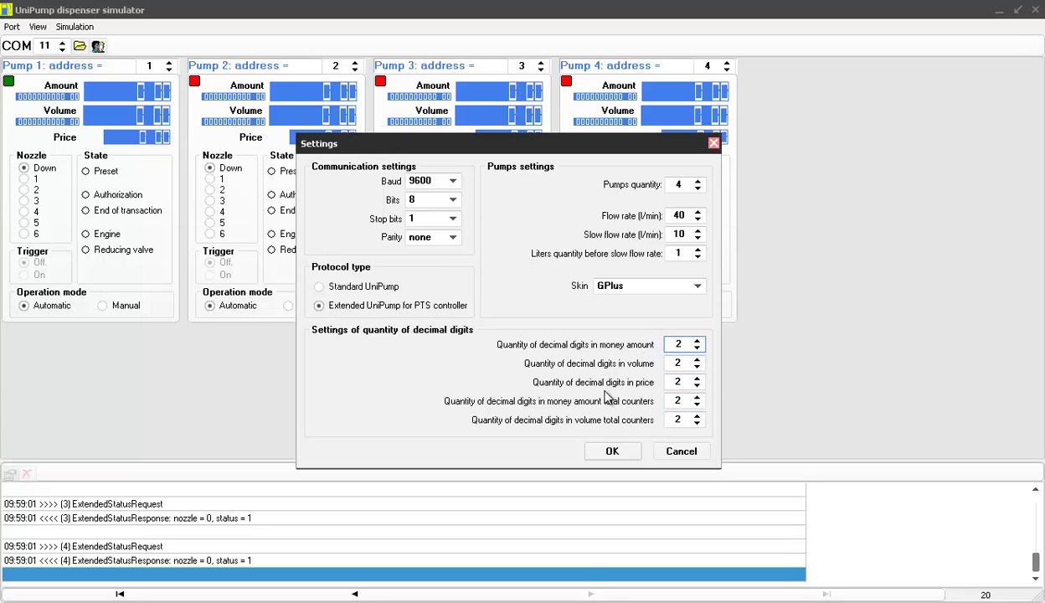
click(614, 451)
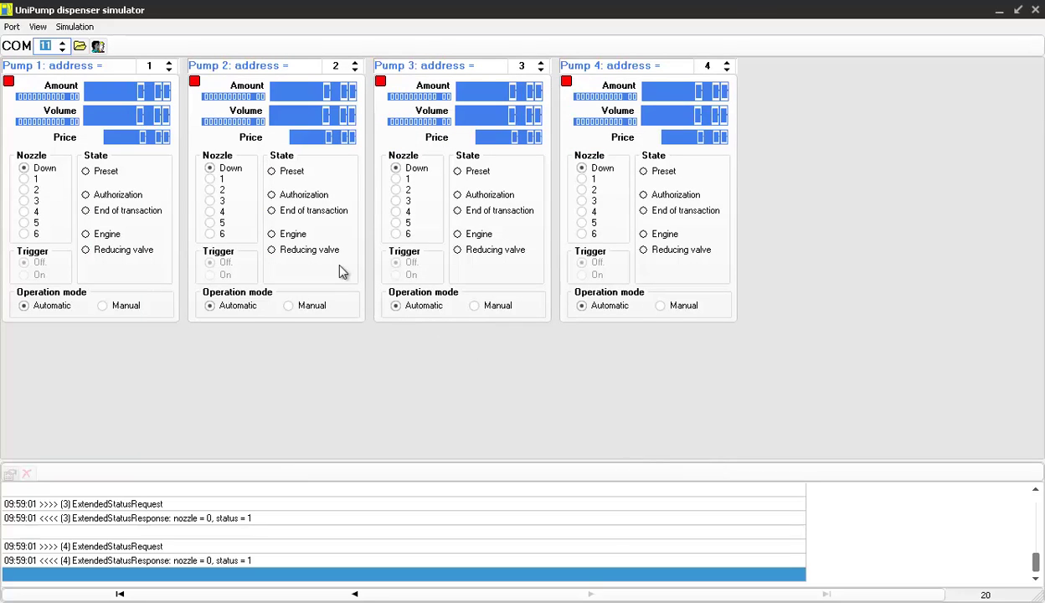
- Open COM port 11 in the dispenser simulator and enlarge the message log area
click(90, 48)
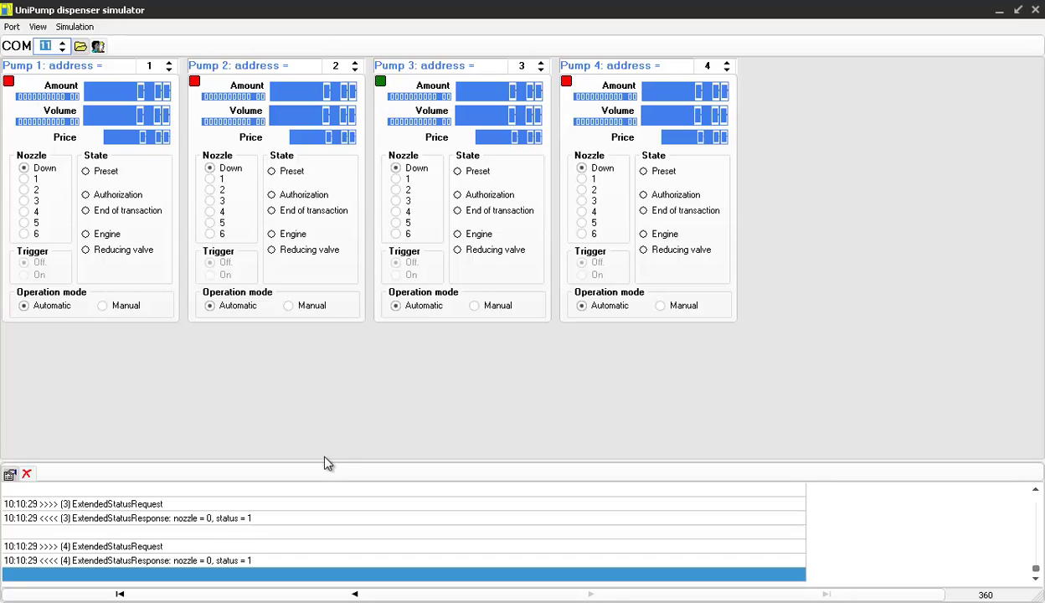
drag(326, 457, 330, 359)
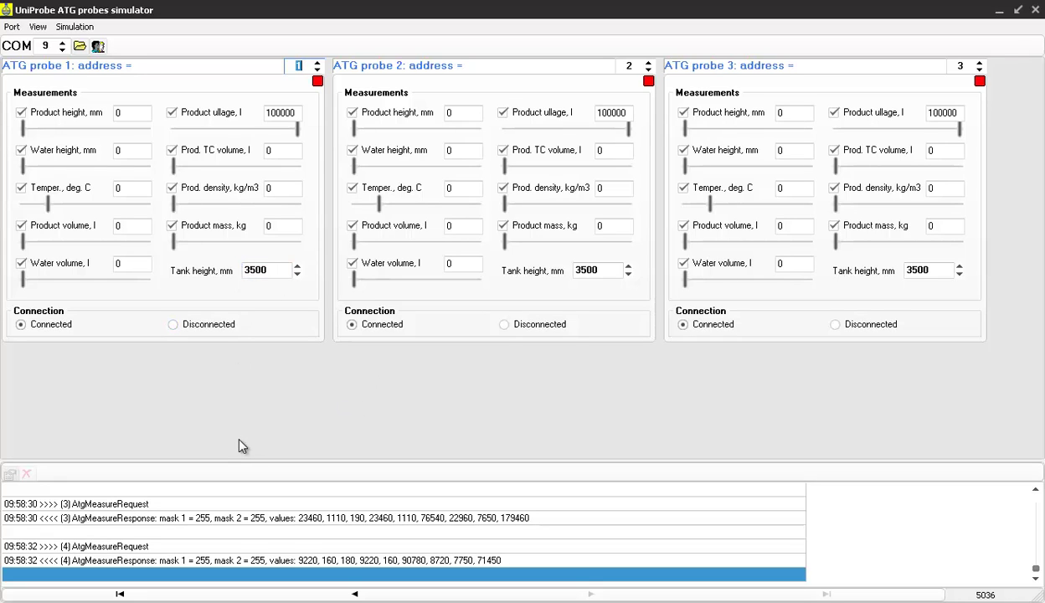
- Examine the baud rate, probe quantity and skin in the UniProbe ATG probes simulator's port properties and accept them
click(13, 27)
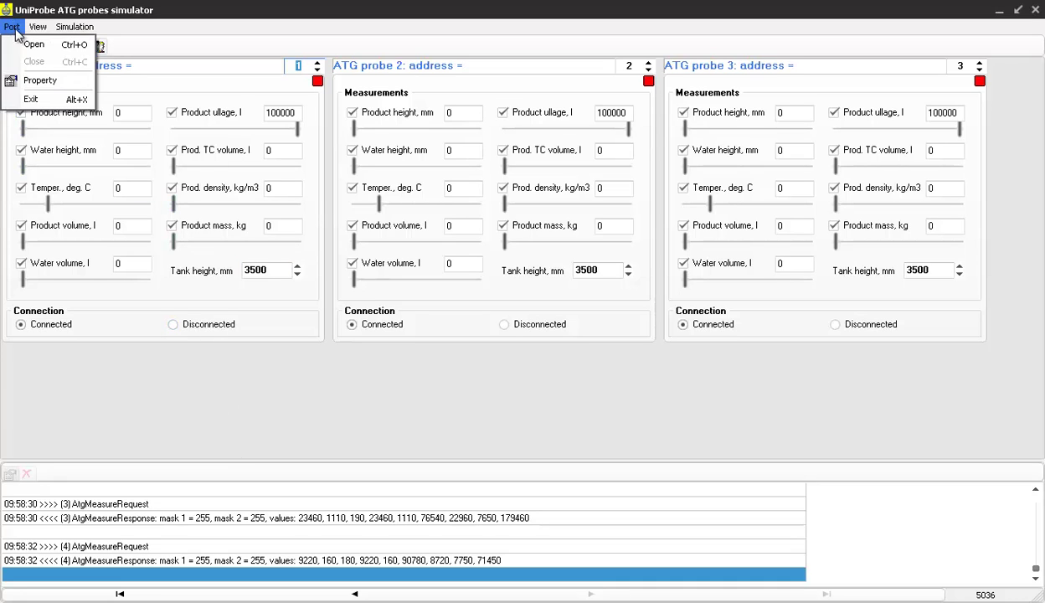
click(27, 81)
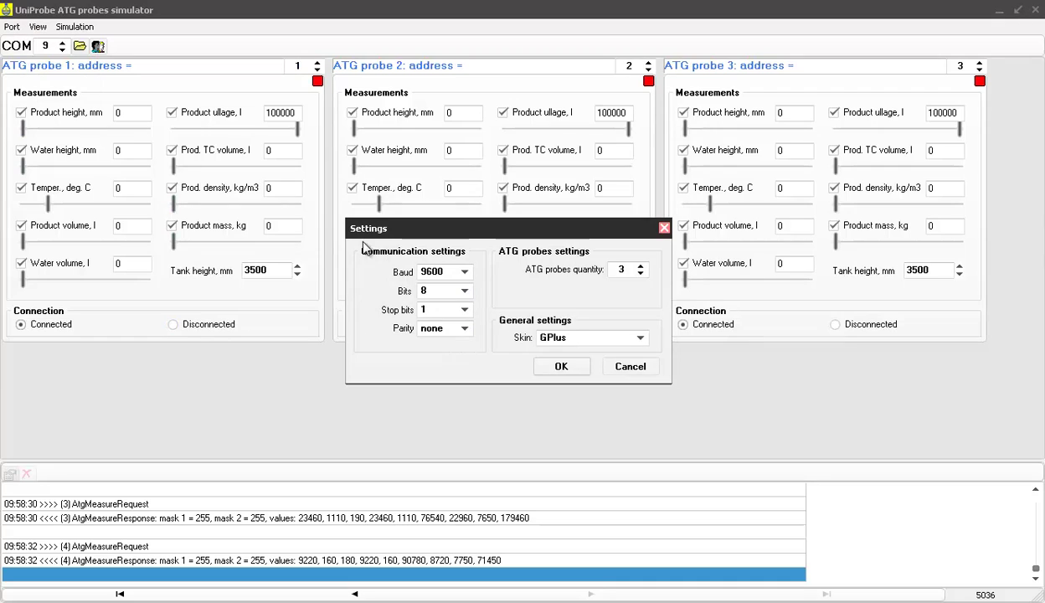
click(433, 274)
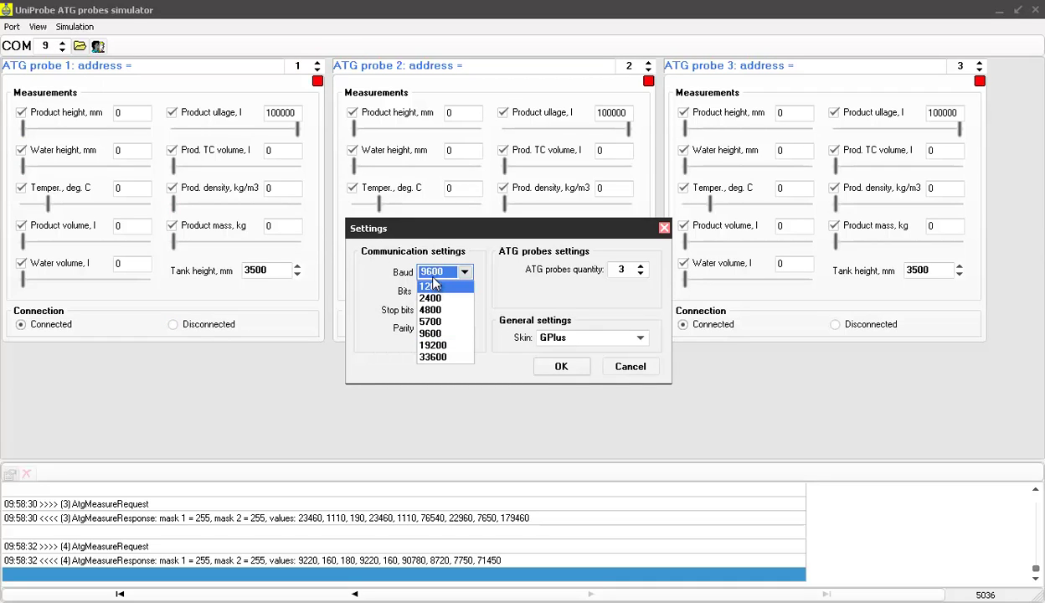
click(433, 276)
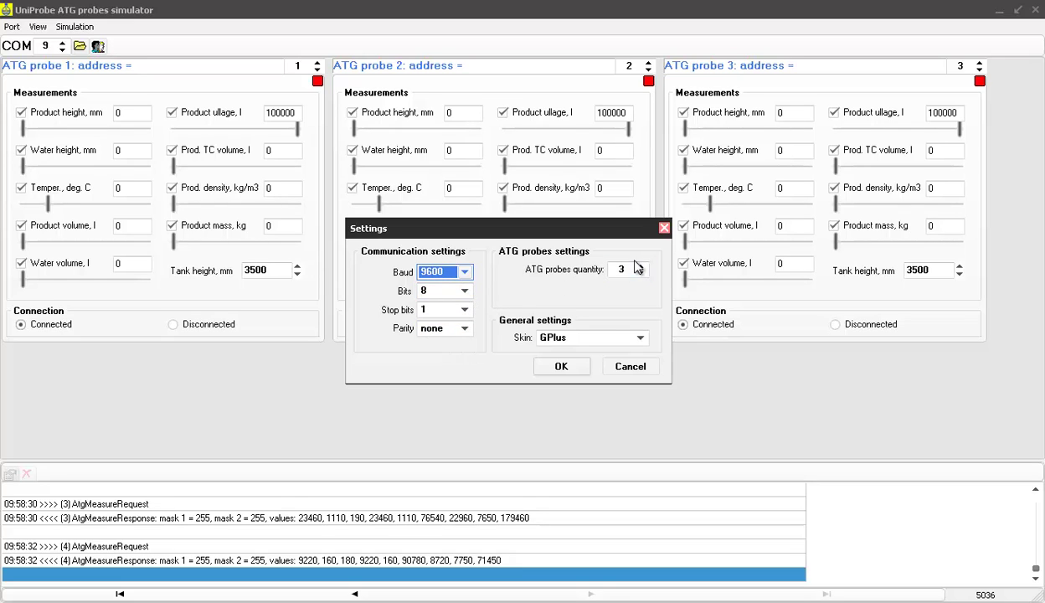
click(550, 340)
click(569, 346)
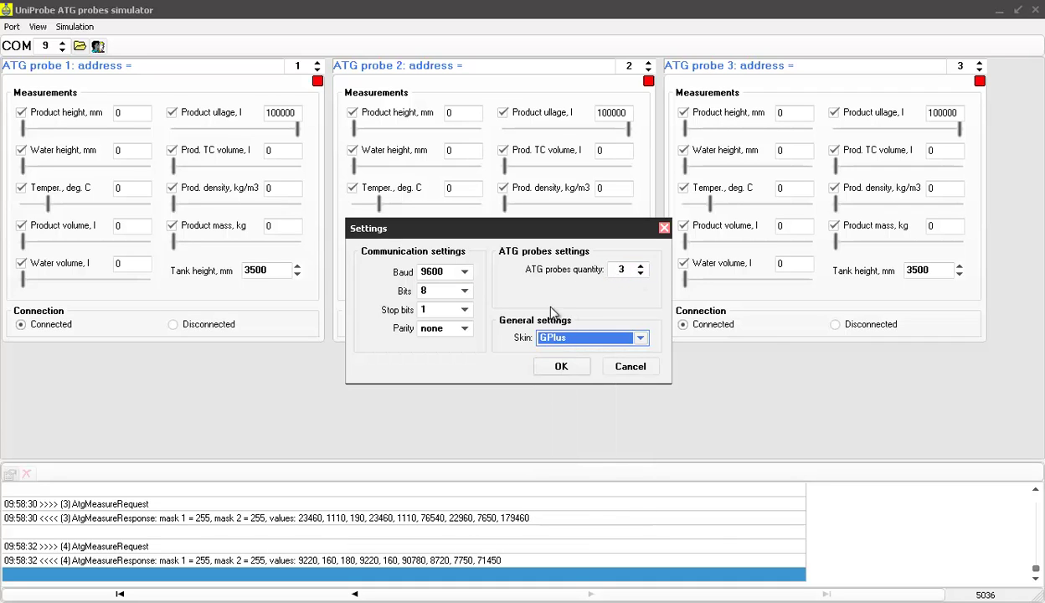
click(553, 367)
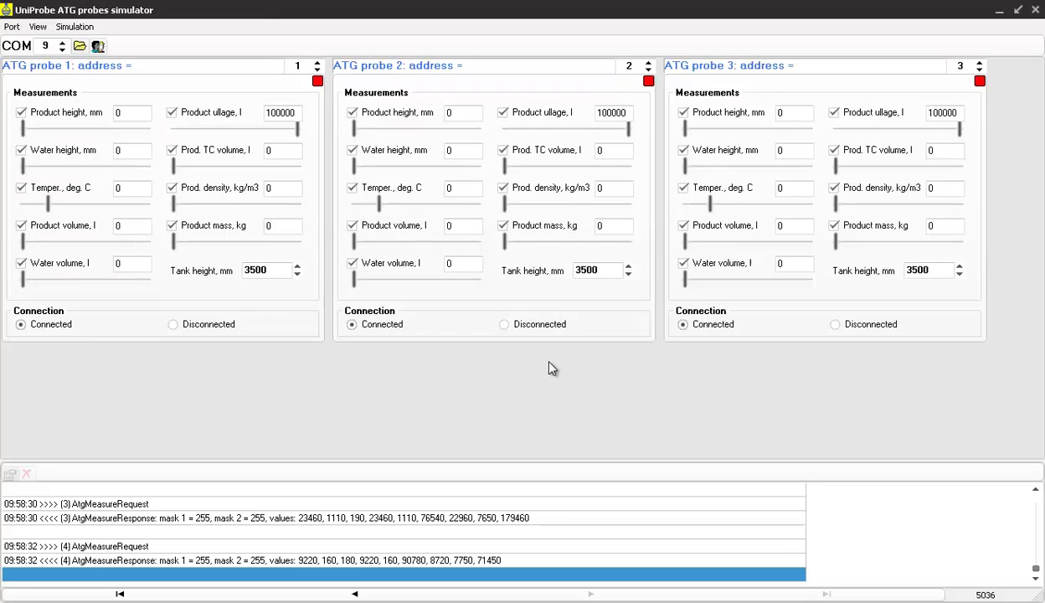
- Open COM port 9 in the ATG probes simulator and enlarge the message log area
click(79, 49)
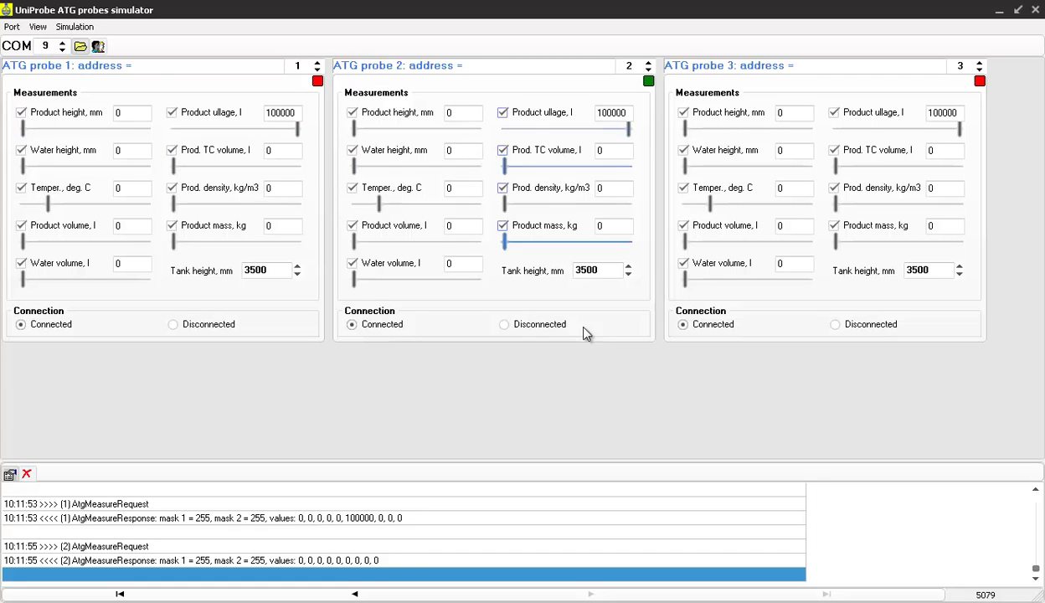
drag(382, 459, 381, 375)
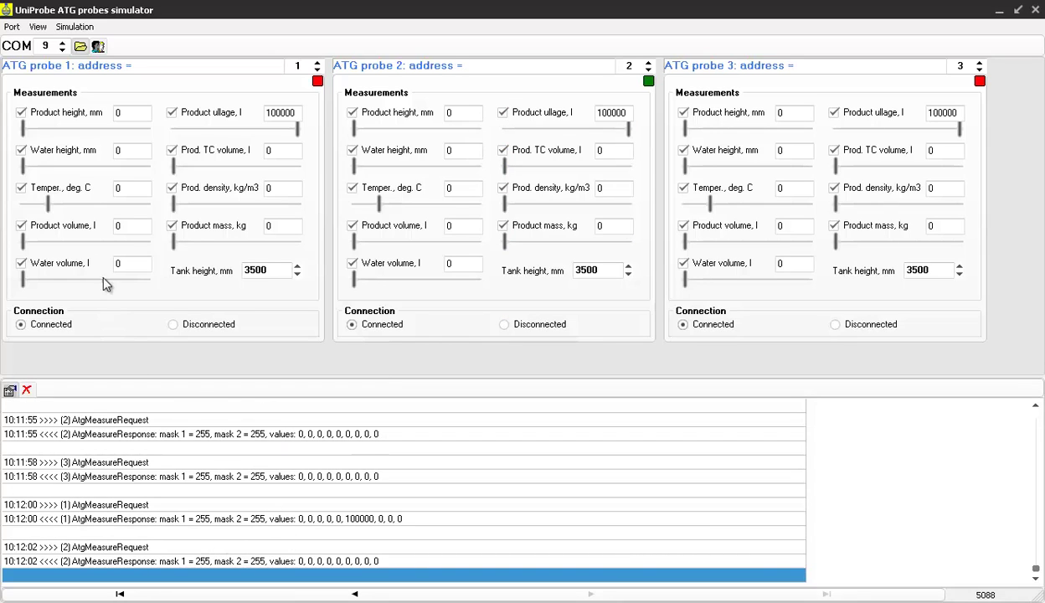
- Set ATG probe 1's product height to 2171 mm, water height 133 mm, temperature 21 °C, product volume 41772 l and water volume 13924 l
drag(23, 128, 104, 138)
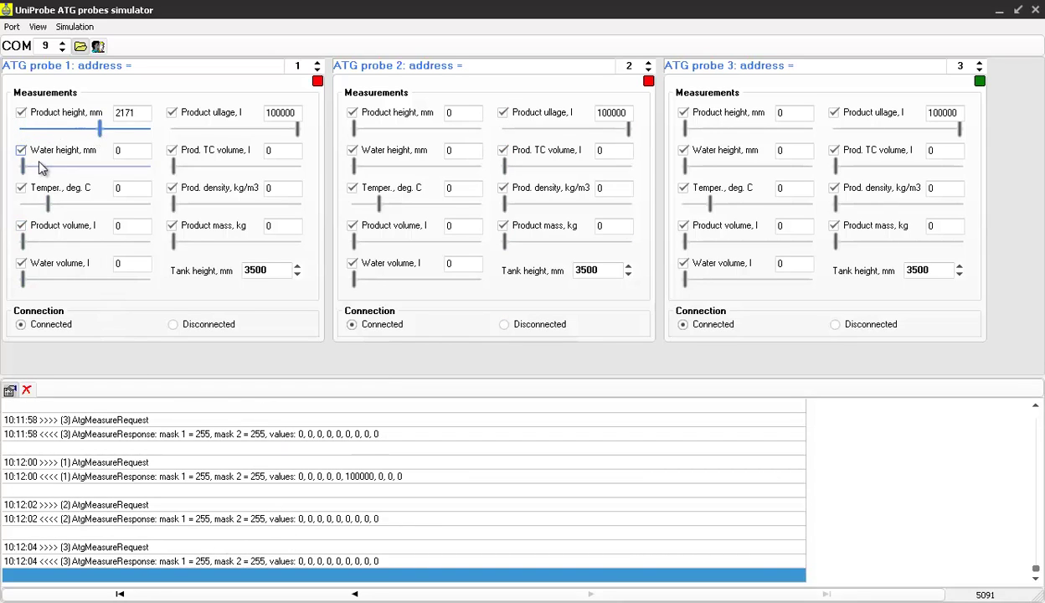
drag(24, 165, 28, 166)
drag(55, 205, 73, 206)
drag(24, 243, 75, 243)
drag(23, 276, 39, 280)
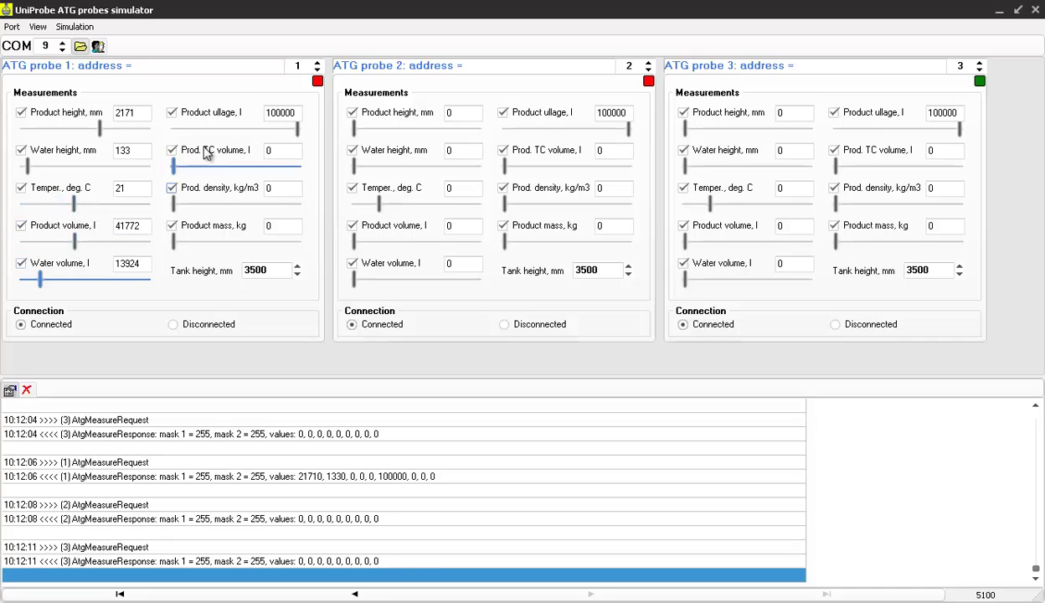
- Set ATG probe 1's product ullage to 77215 l, TC volume to 17722 l, density to 582 kg/m3 and mass to 18987 kg
drag(296, 129, 269, 132)
drag(174, 165, 193, 204)
drag(175, 243, 197, 248)
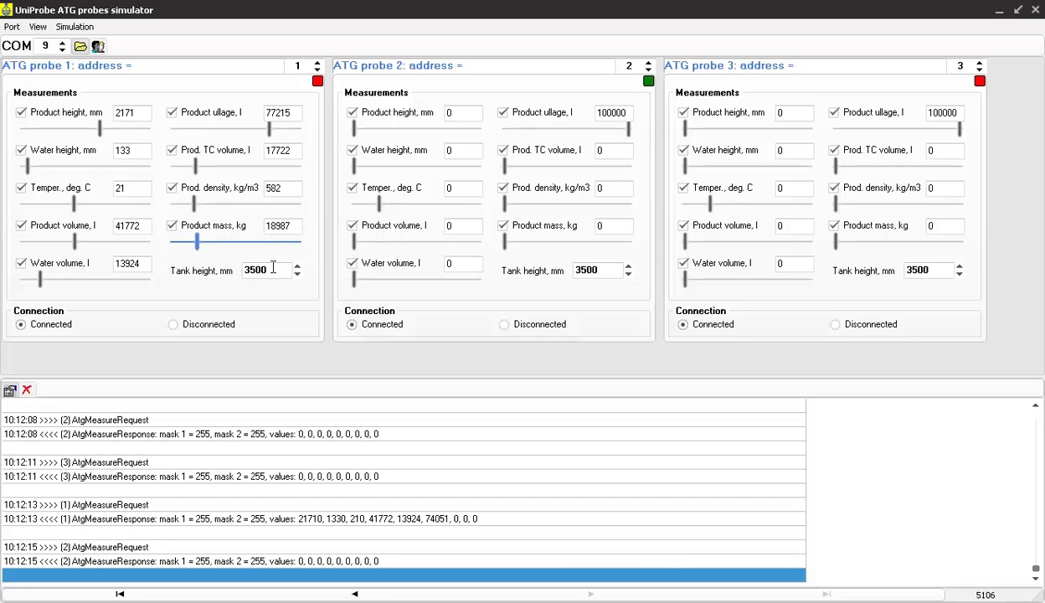
click(270, 270)
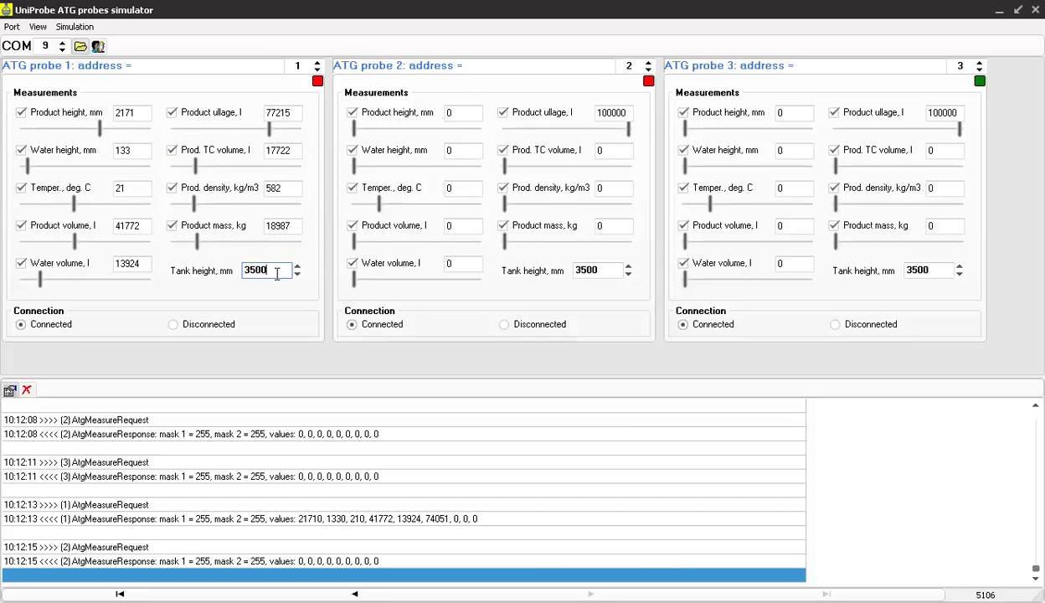
- Start automatic simulation of the probe measurements and switch to the PTS controller CSharp .NET application
click(97, 48)
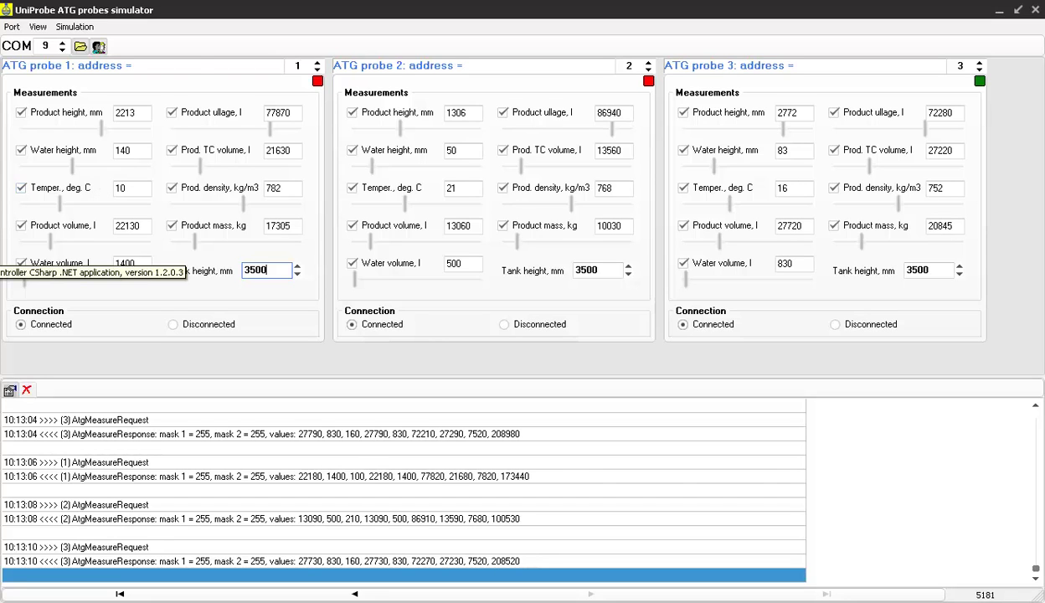
click(2, 266)
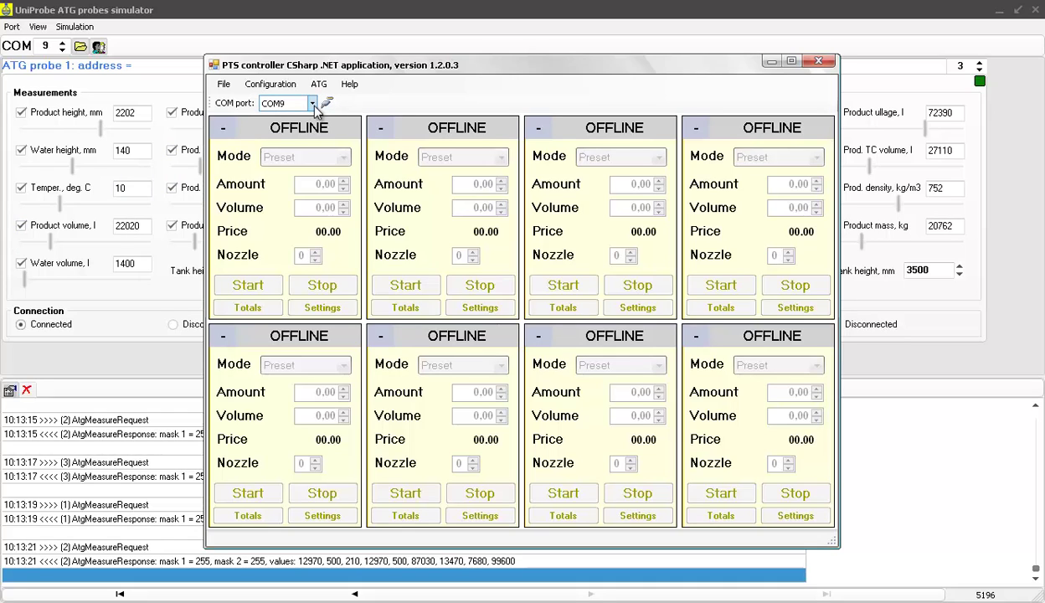
- Try to open COM11 in the PTS controller application
click(311, 103)
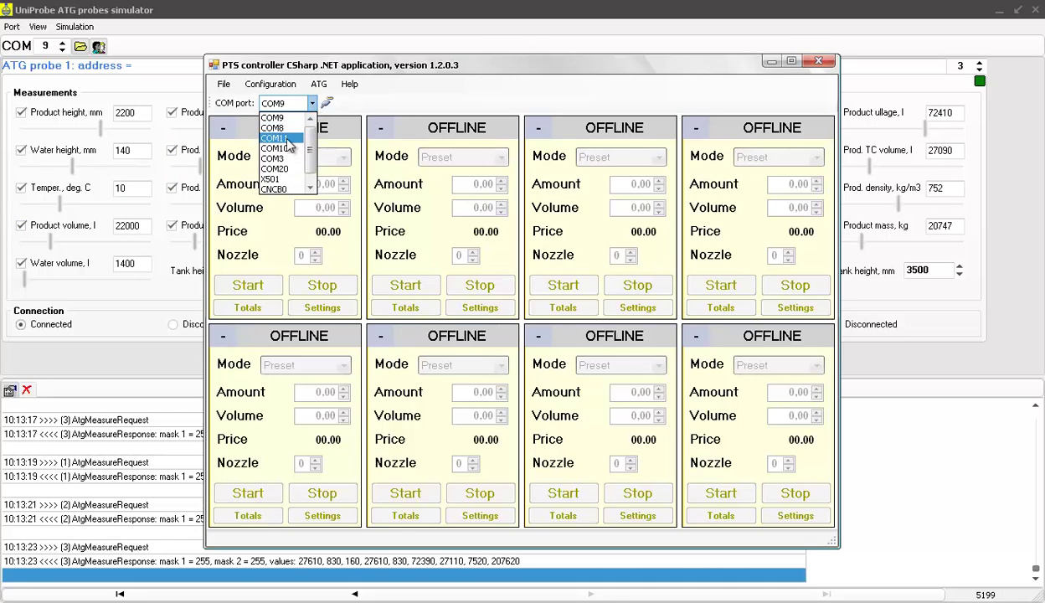
click(293, 136)
click(327, 103)
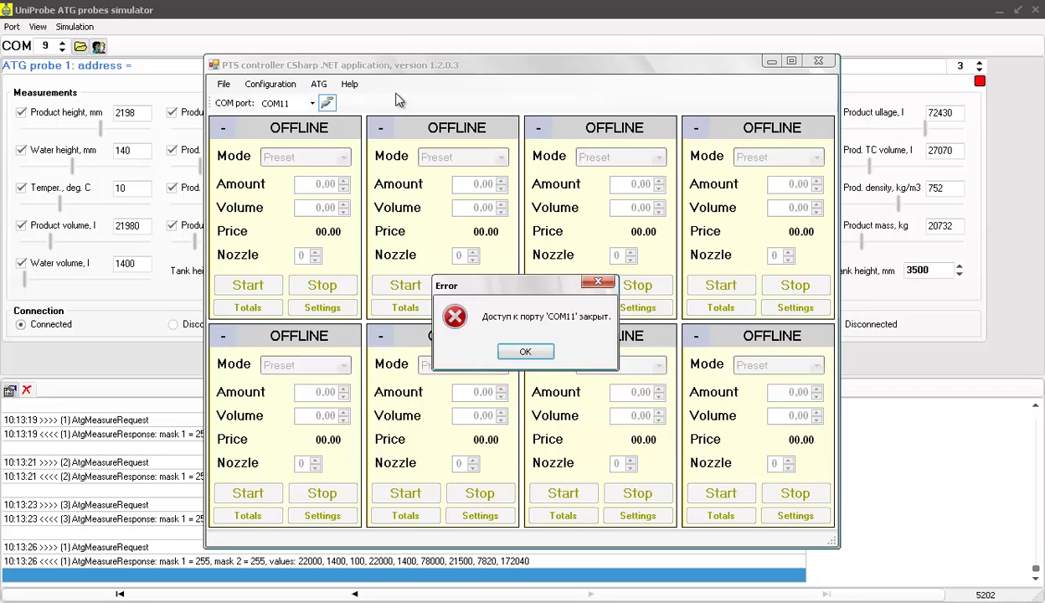
click(526, 351)
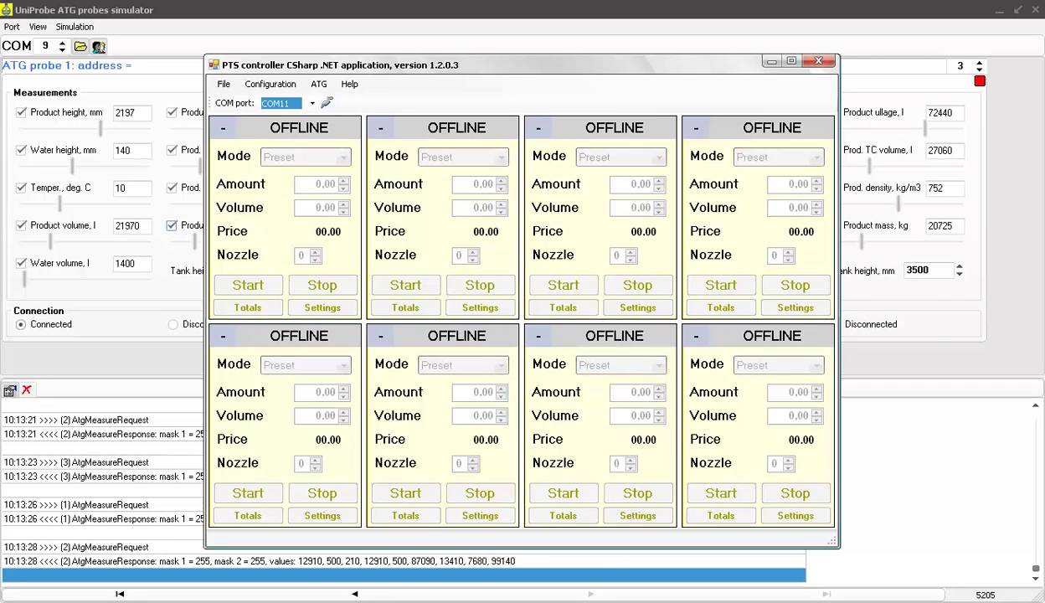
key(alt+Tab)
key(alt+Tab)
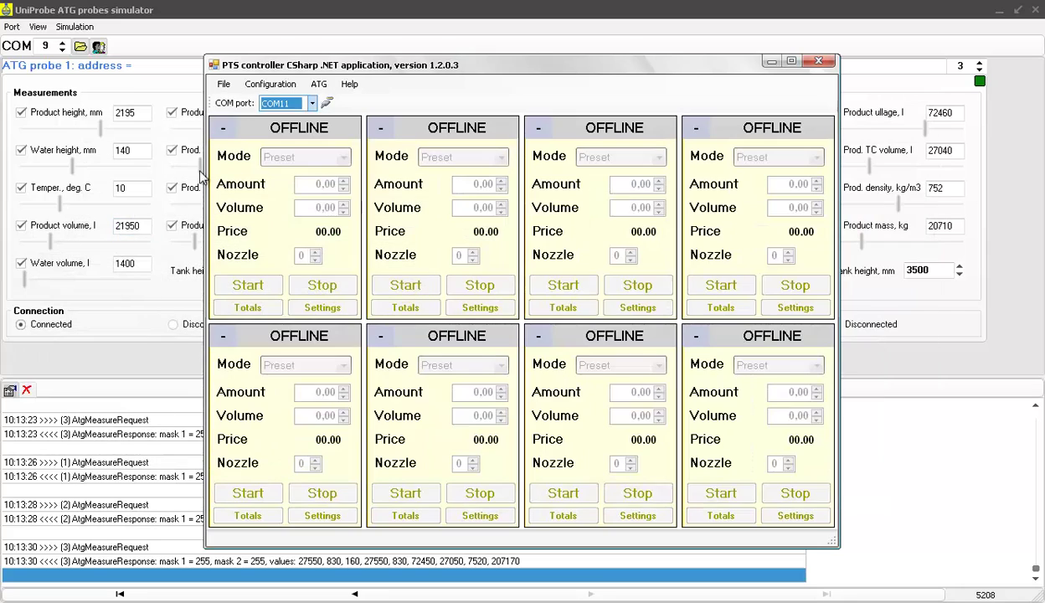
- Select COM10 as the PTS controller's port and open the connection
click(312, 103)
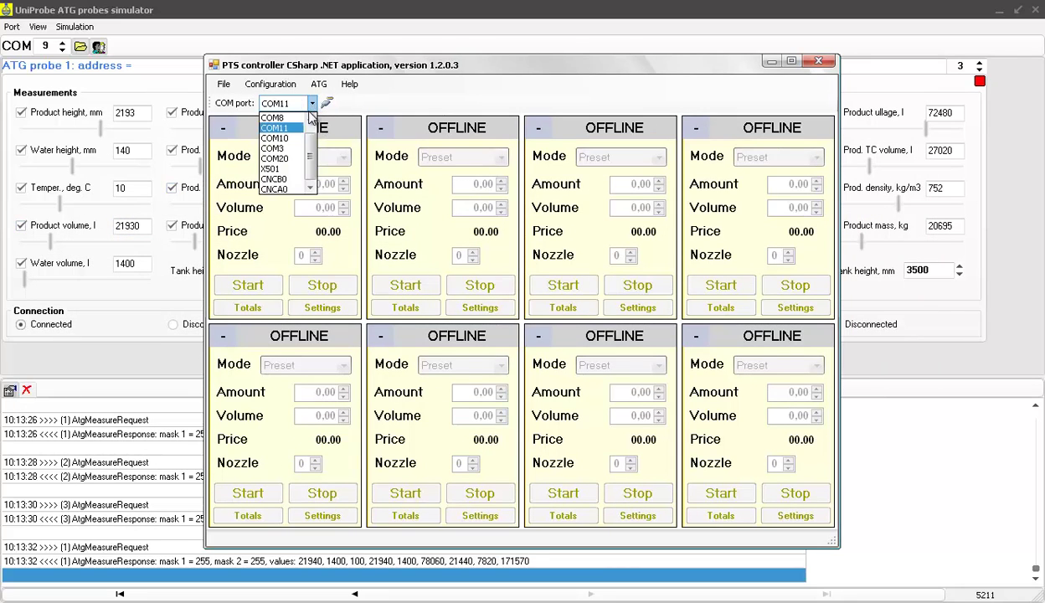
click(290, 136)
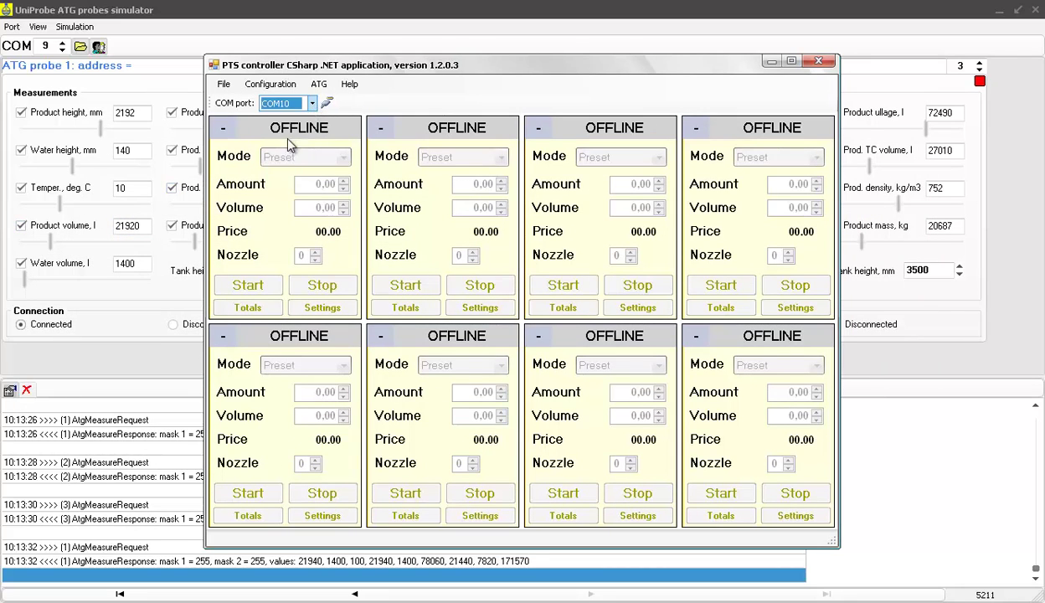
click(326, 103)
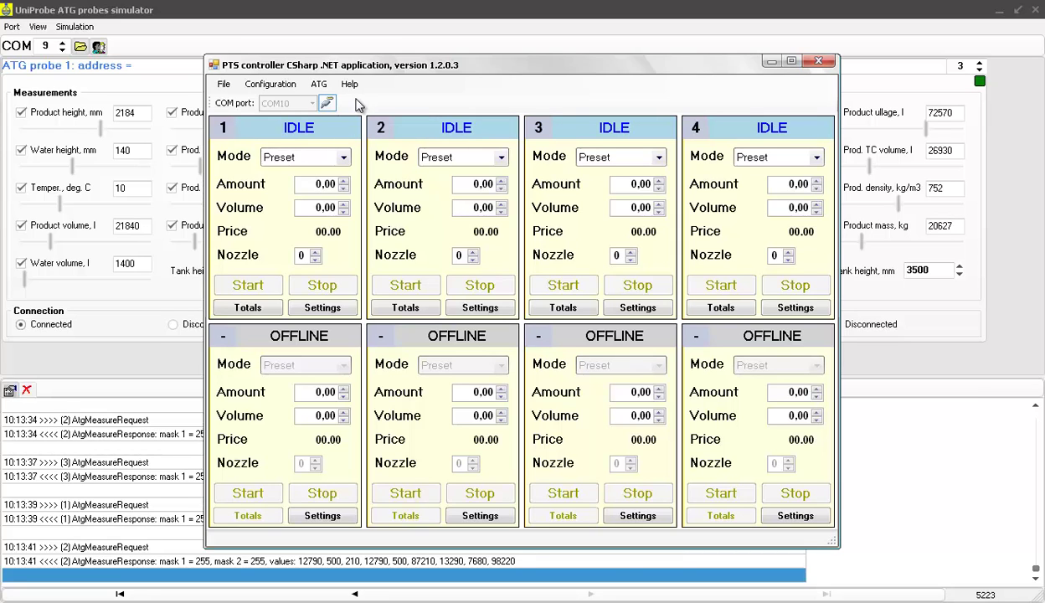
- Minimize the ATG probes simulator and move the PTS controller window away from the dispenser simulator's first pump
click(322, 12)
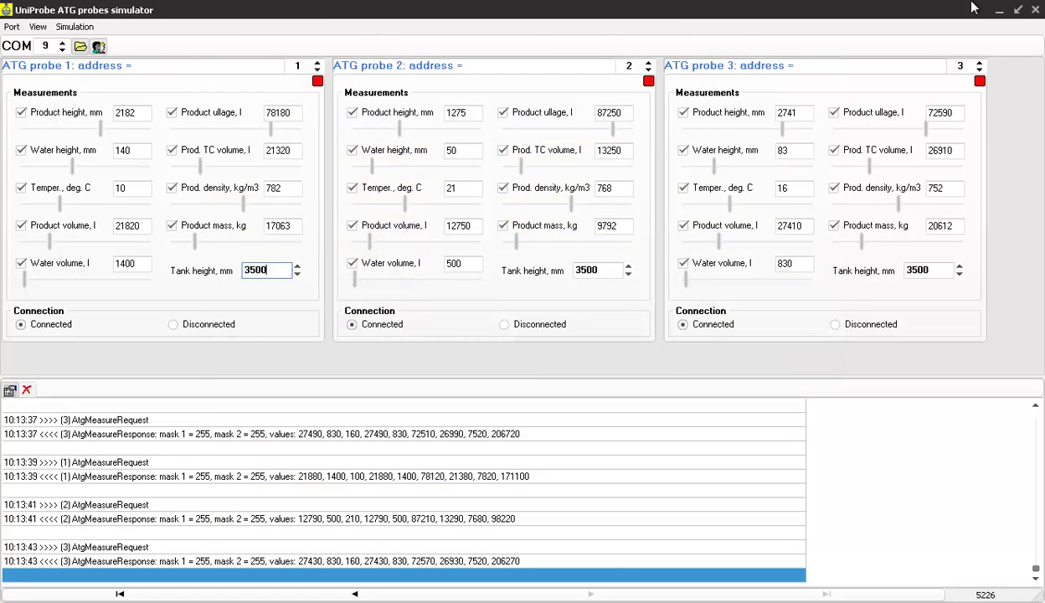
click(1000, 9)
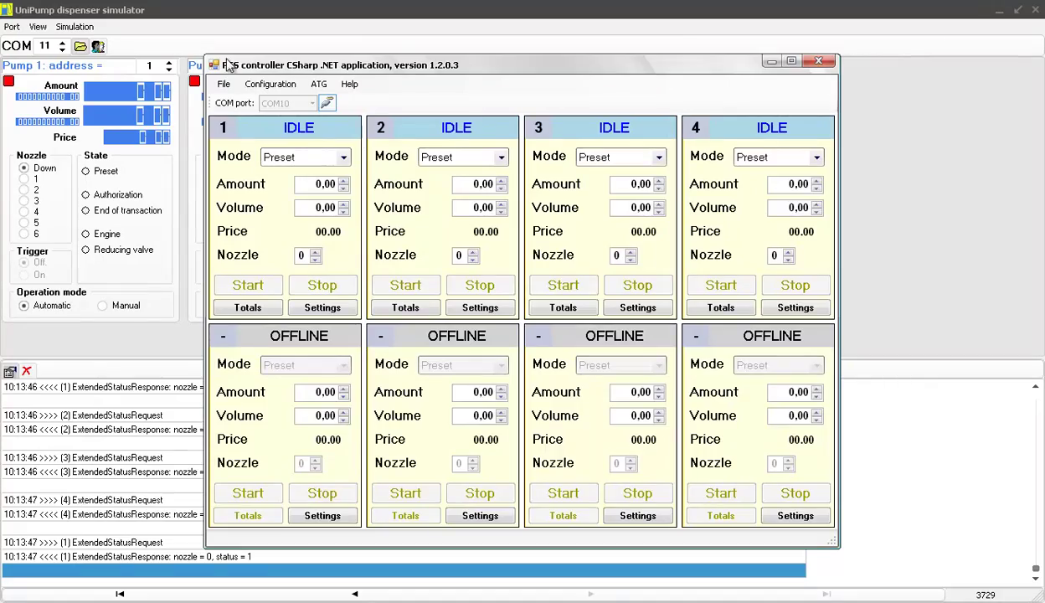
drag(228, 65, 387, 94)
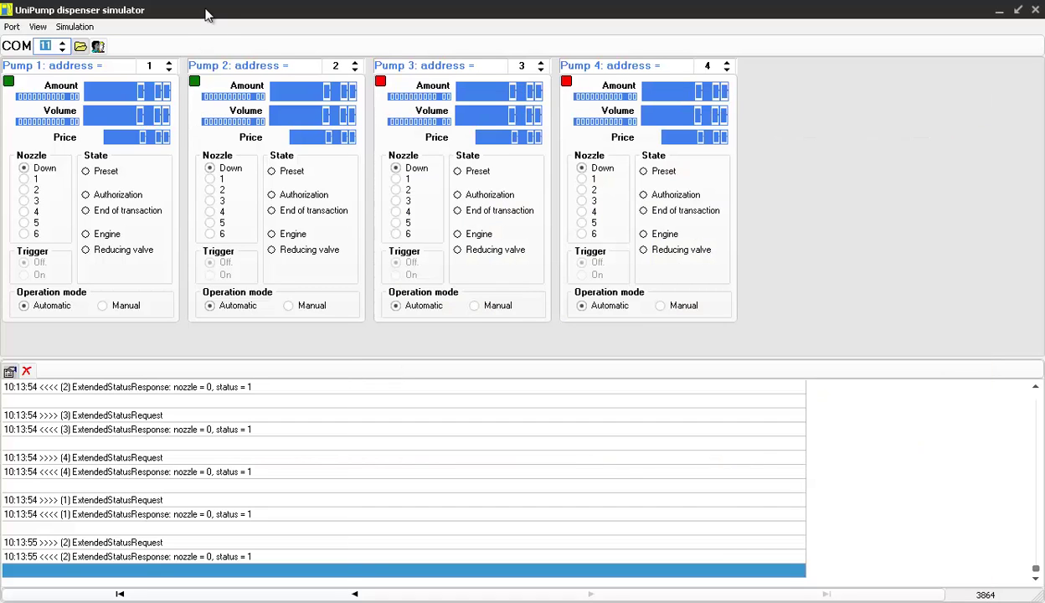
- Shrink the UniPump dispenser simulator window to its four pump panels and place the PTS controller window beneath it
drag(242, 352, 207, 576)
double_click(263, 12)
drag(277, 79, 256, 9)
drag(414, 62, 781, 75)
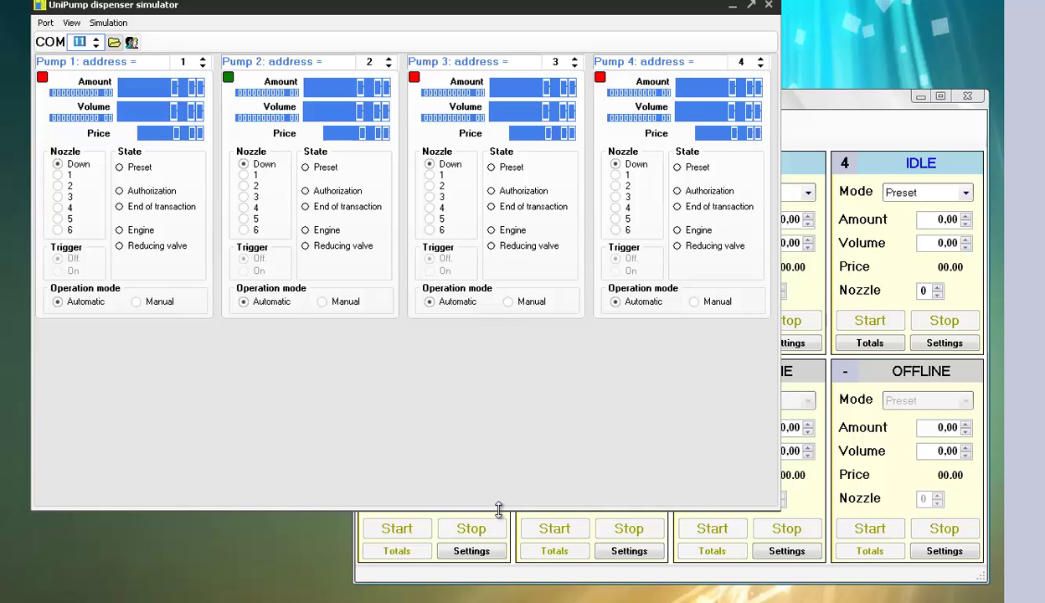
drag(499, 508, 500, 322)
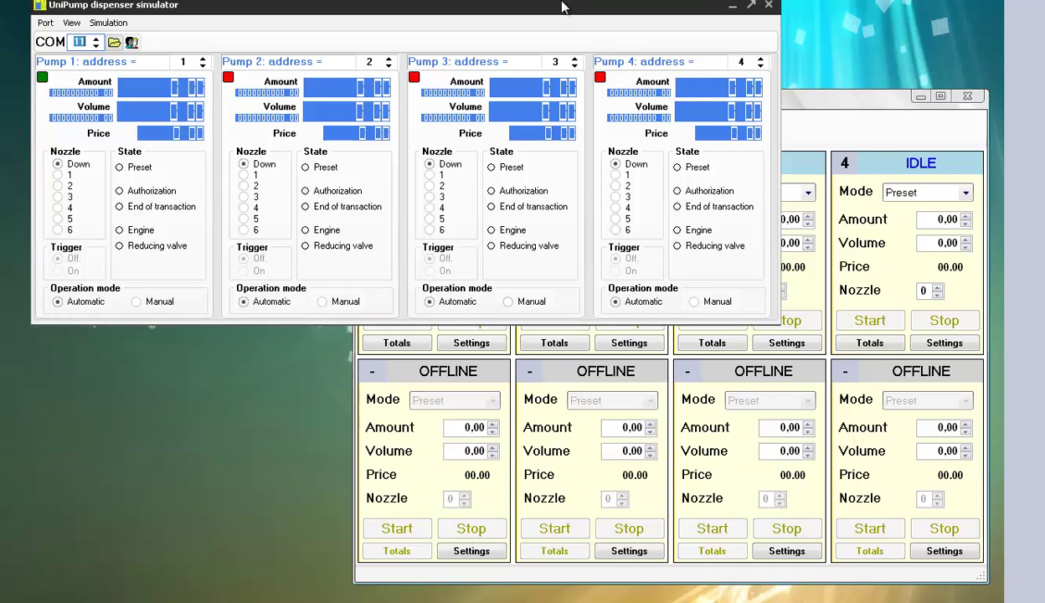
drag(558, 6, 522, 0)
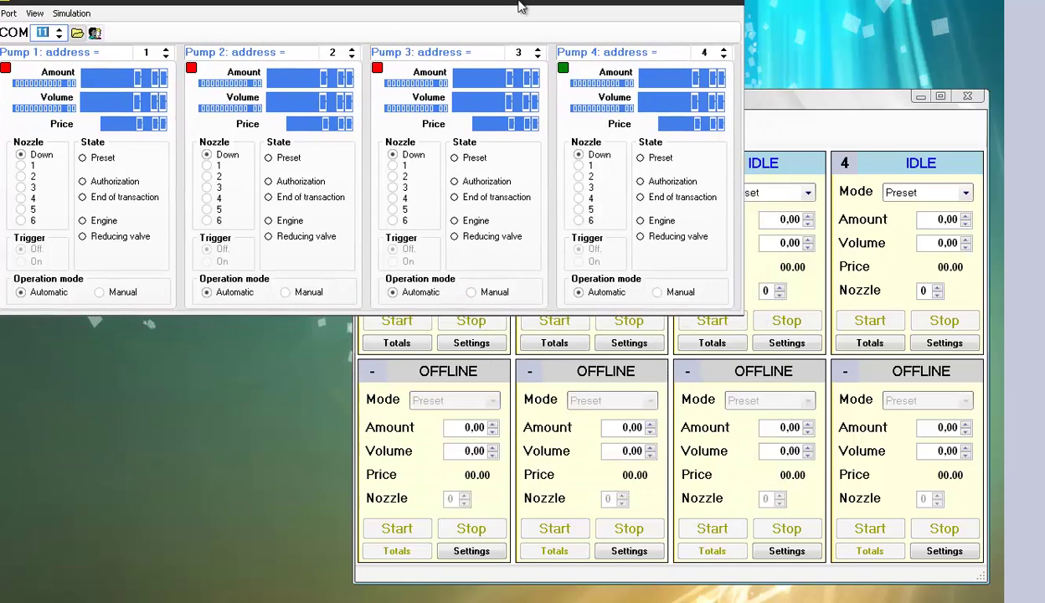
drag(750, 99, 587, 287)
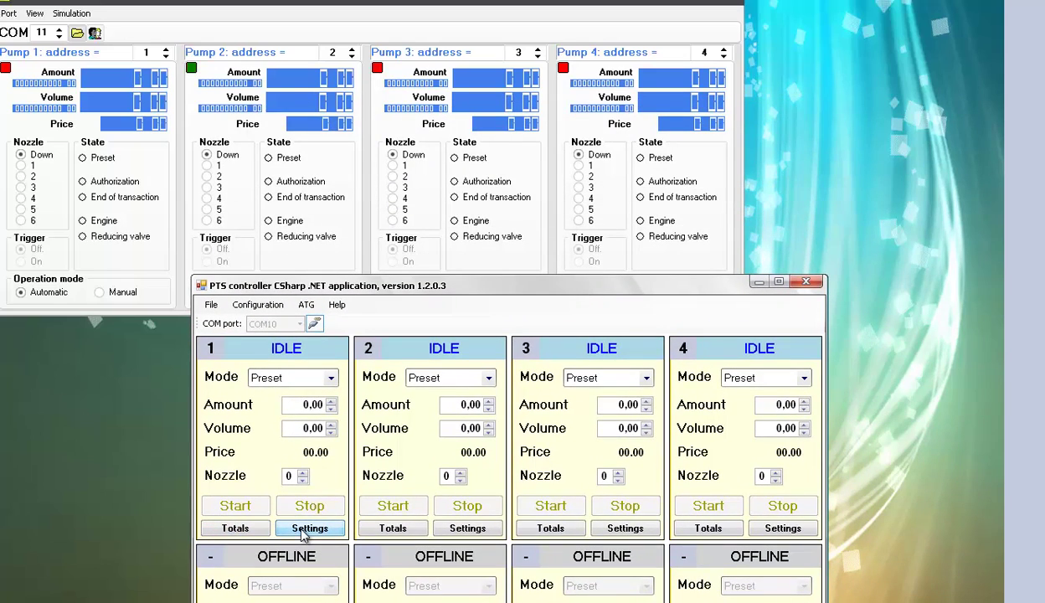
- Open the first pump panel's fuel point settings and select fuel point channel 1
click(304, 529)
click(584, 429)
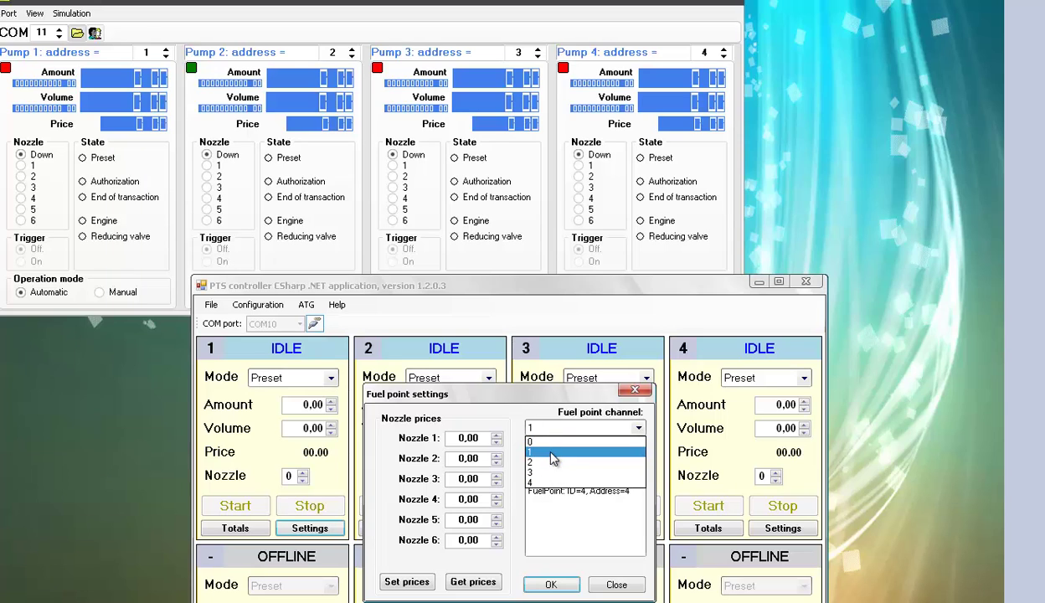
click(551, 454)
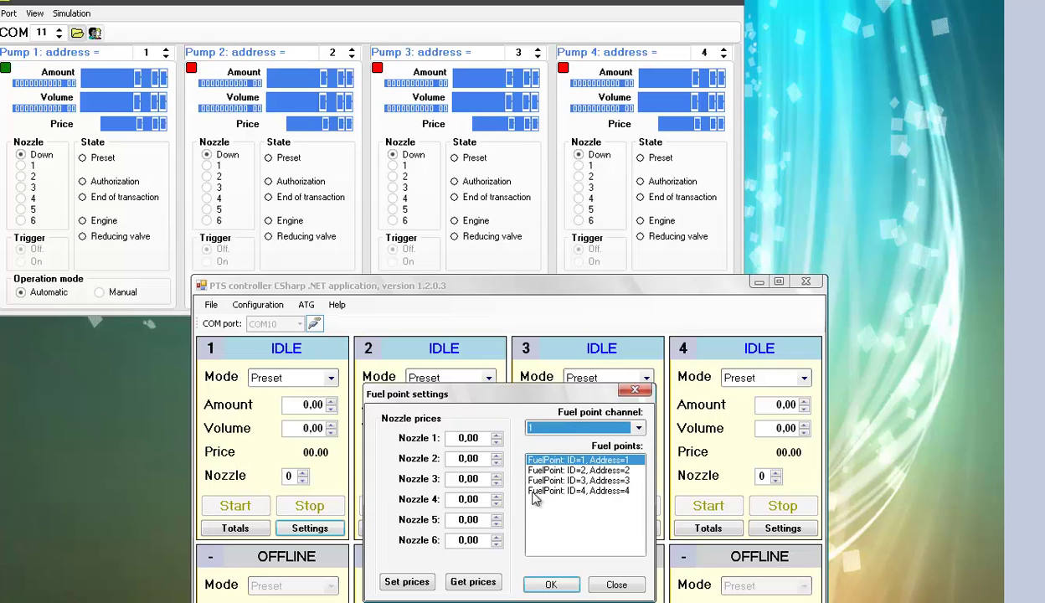
- Look through the fuel points on channel 1, then accept the first panel's settings with ID=1, Address=1 selected
click(543, 470)
click(540, 483)
click(543, 490)
click(543, 481)
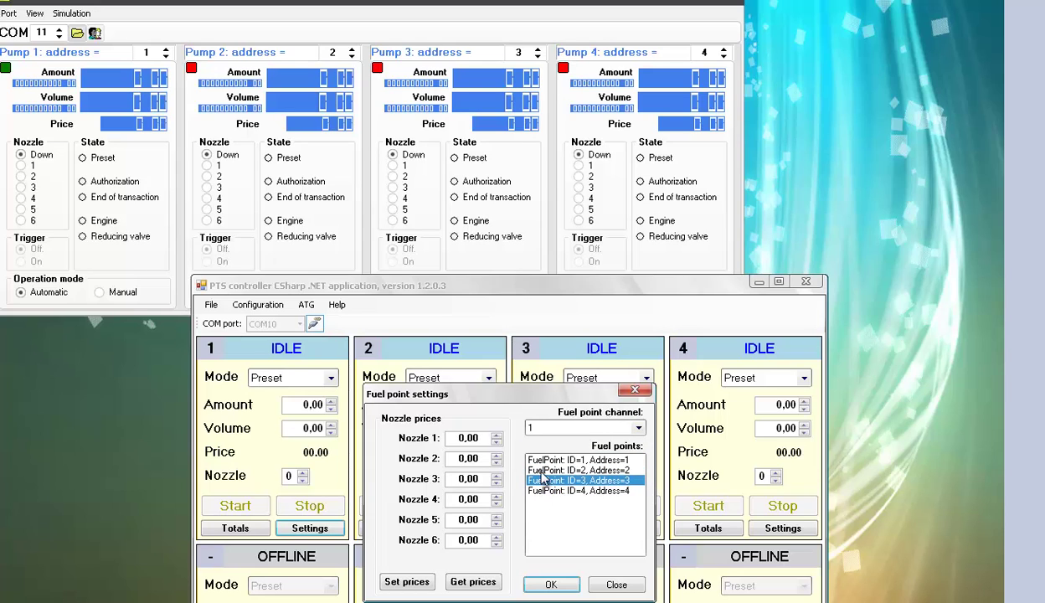
click(543, 471)
click(543, 461)
click(543, 480)
click(546, 472)
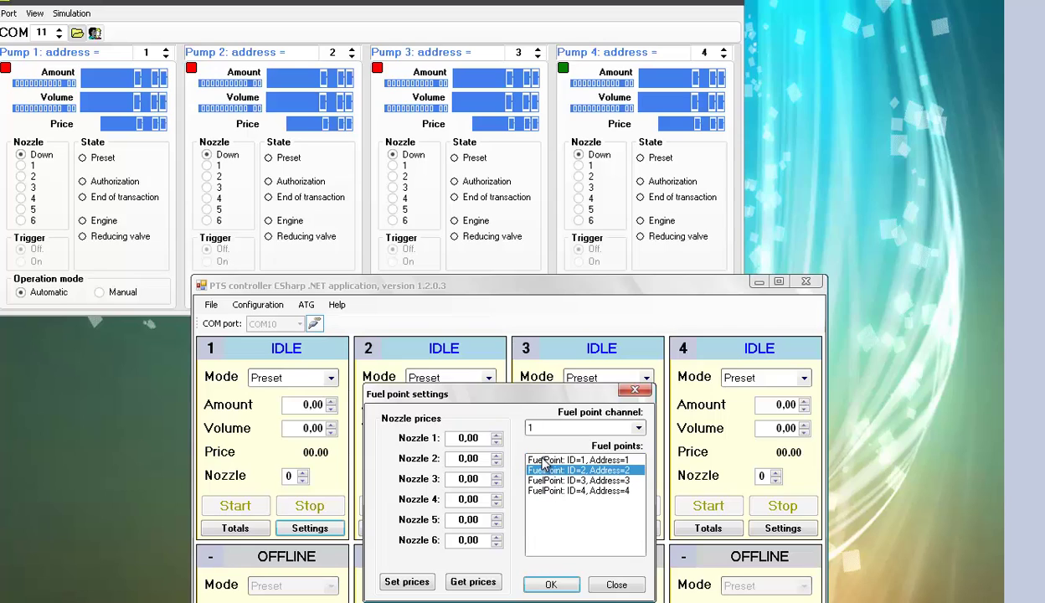
click(542, 460)
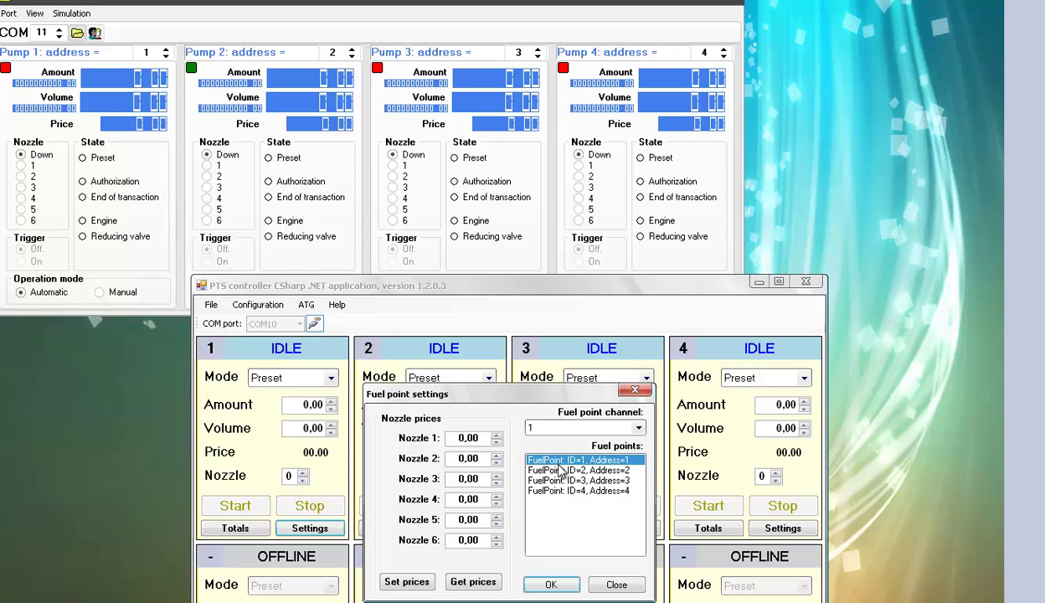
click(553, 584)
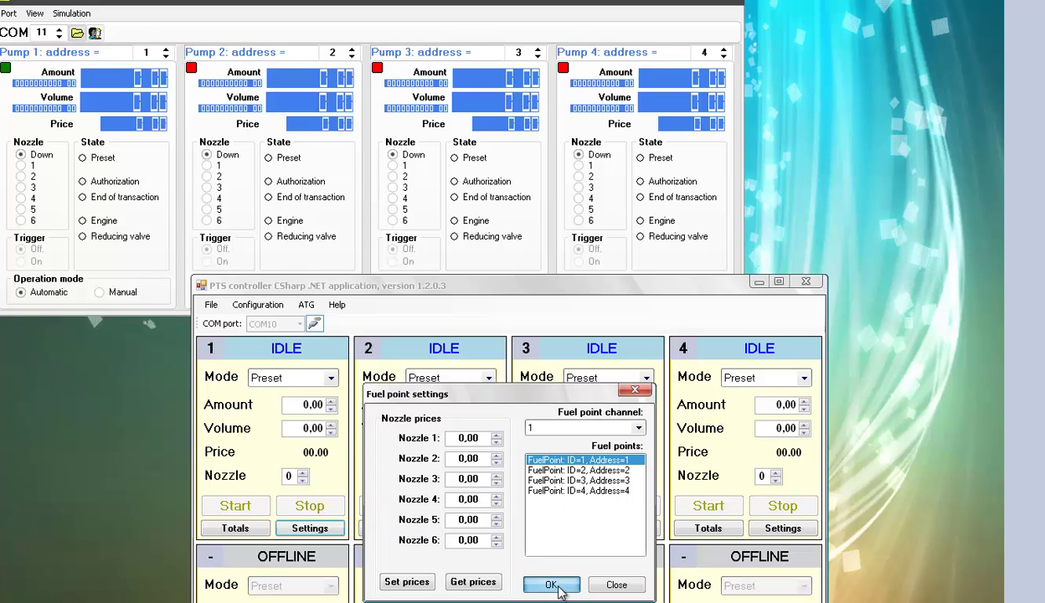
- Check the fuel point assignments in the second and third pump panels' settings and accept both
click(465, 528)
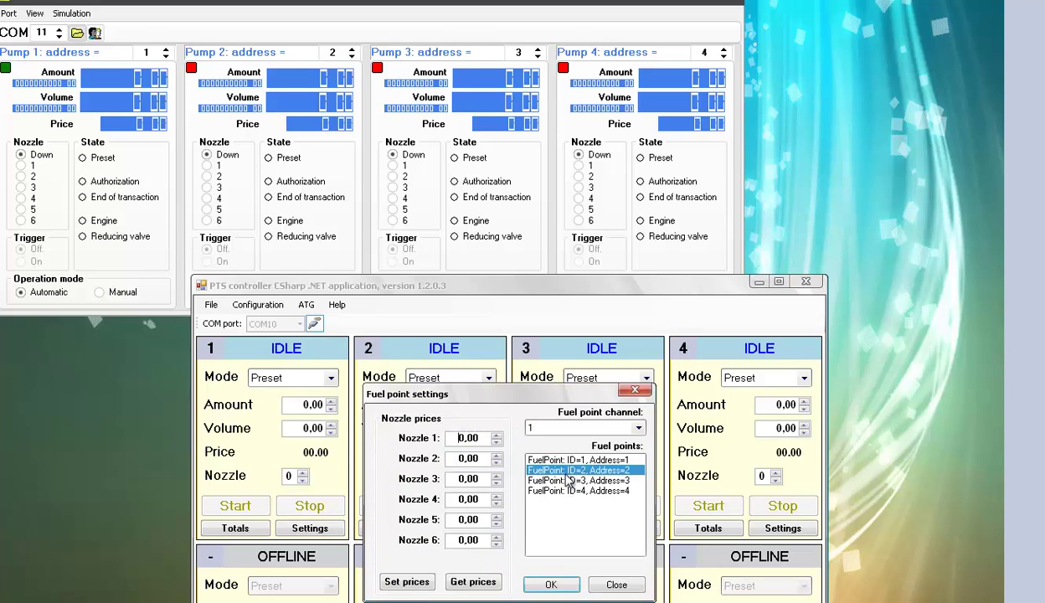
click(553, 584)
click(623, 527)
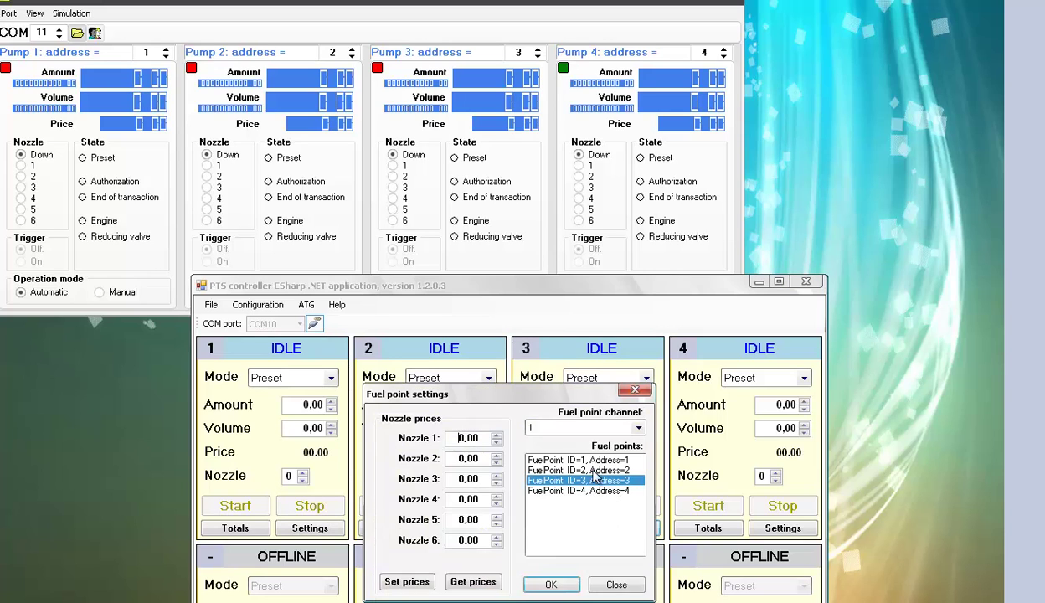
click(573, 585)
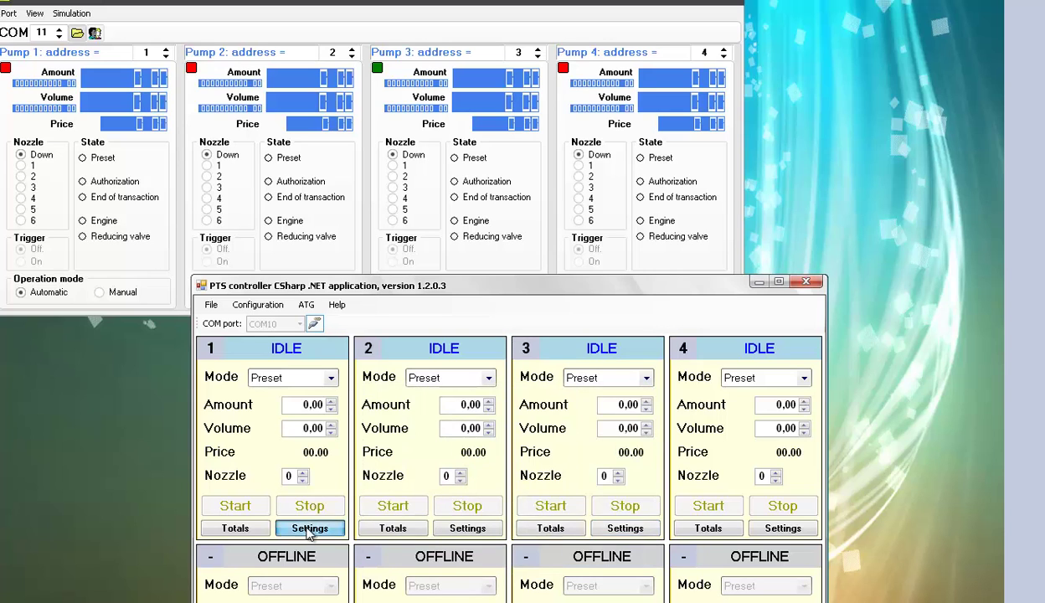
- Assign the fuel point with ID=2, Address=2 to the first pump panel
click(310, 528)
click(541, 471)
click(550, 584)
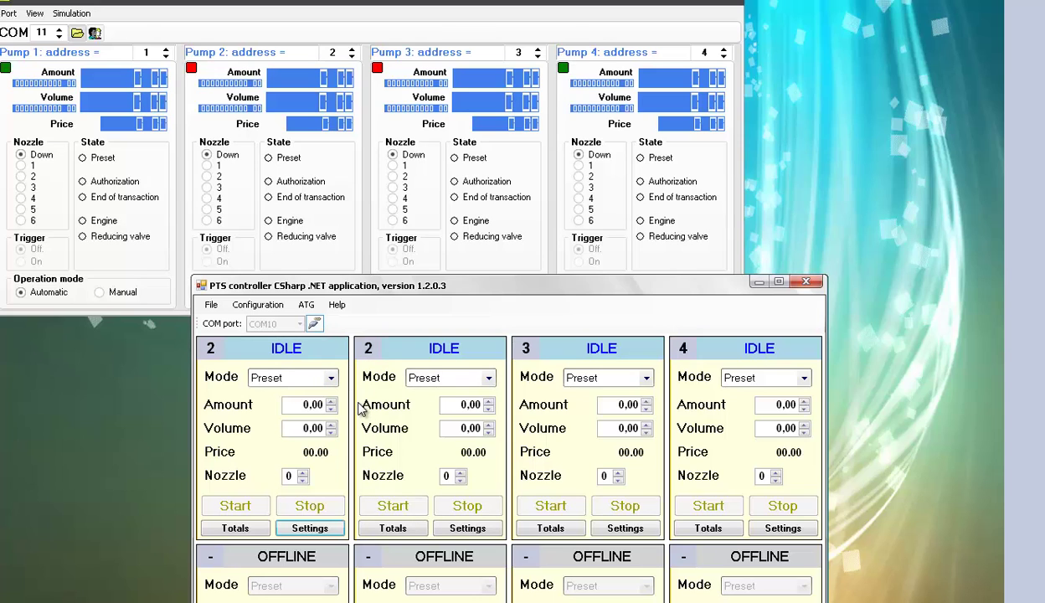
- Assign the fuel point with ID=1, Address=1 to the first pump panel and move the PTS controller window clear of the simulator
click(333, 526)
click(533, 459)
click(543, 585)
drag(236, 287, 222, 332)
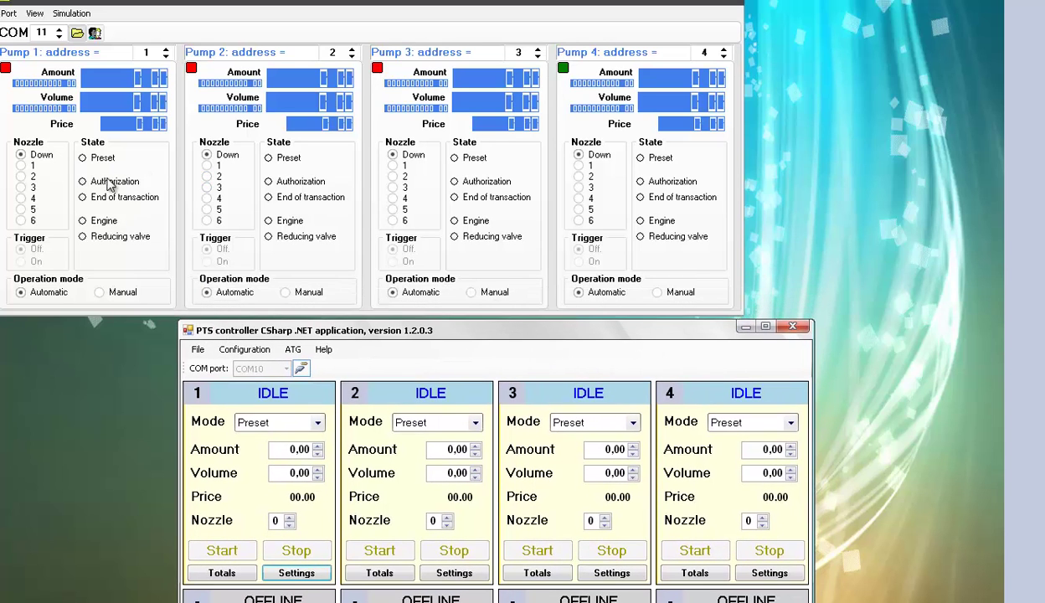
- Lift nozzle 1 on simulated pump 1, hang it back down and lift it again
click(22, 166)
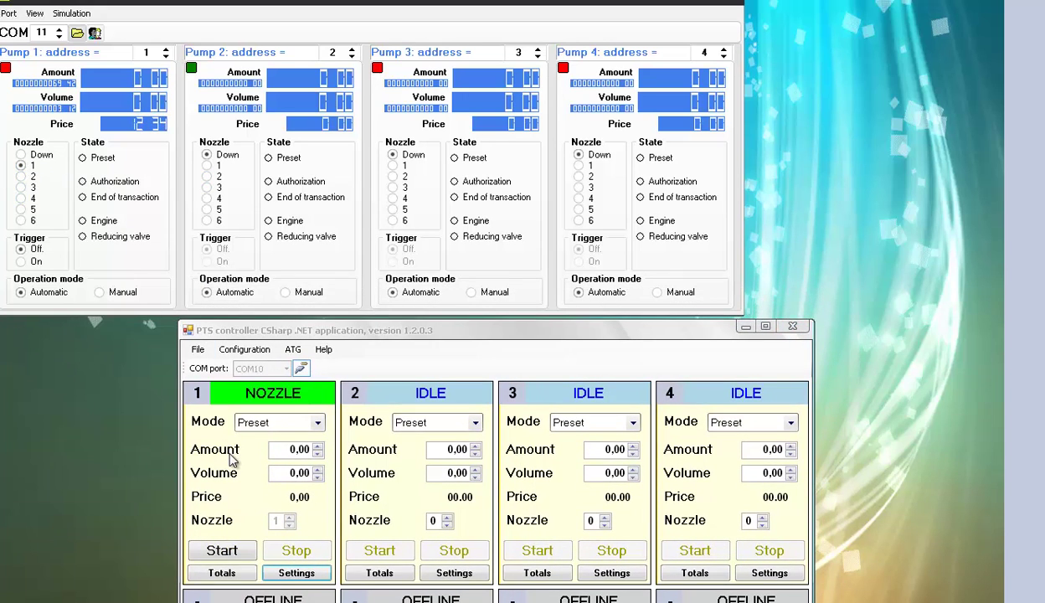
click(21, 156)
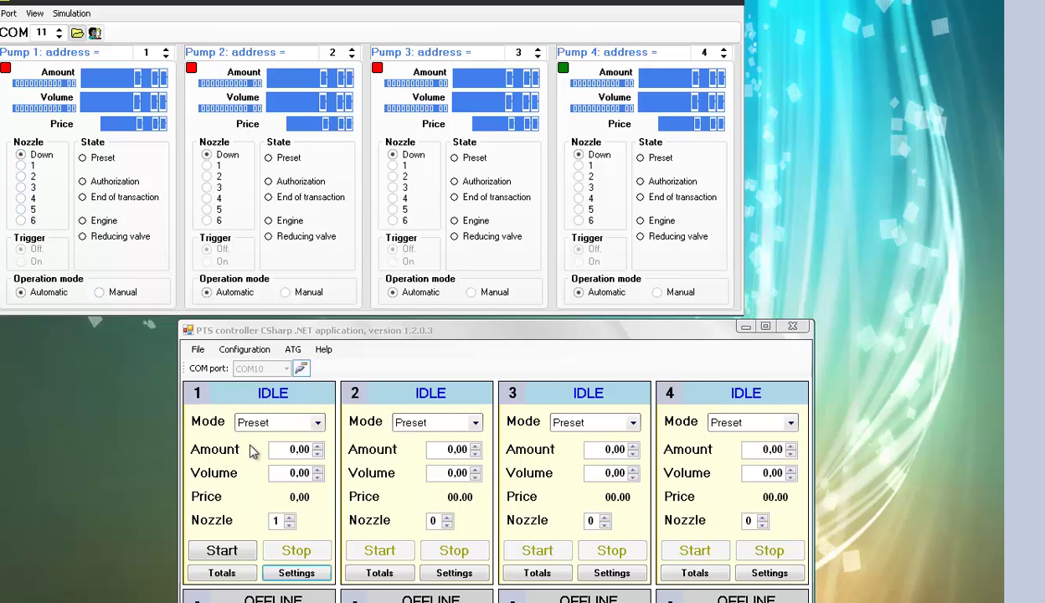
click(21, 166)
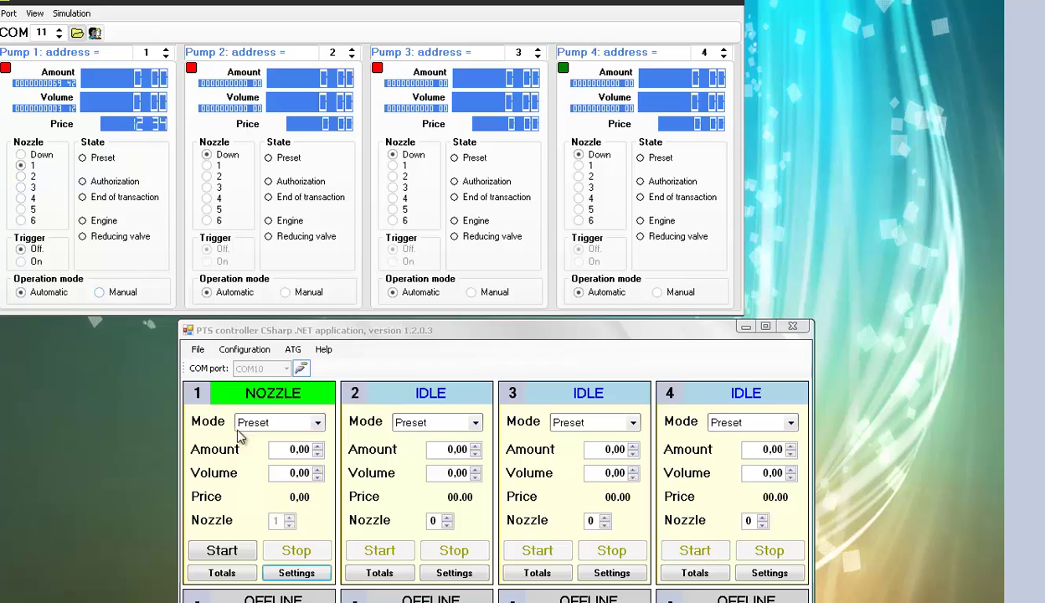
- In the first pump panel's settings, set the prices of nozzles 1 to 4 to 1,11, 2,22, 3,33 and 4,44 and send them to the pump
click(289, 573)
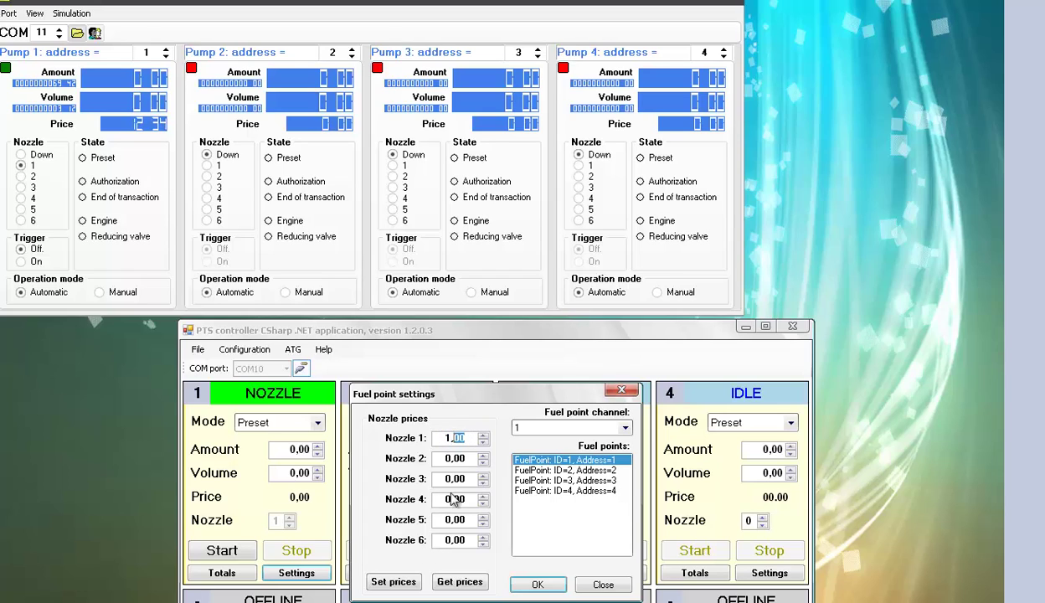
key(BackSpace)
key(BackSpace)
text(11)
text(22)
double_click(448, 478)
text(3,01)
text(3)
double_click(443, 498)
text(33)
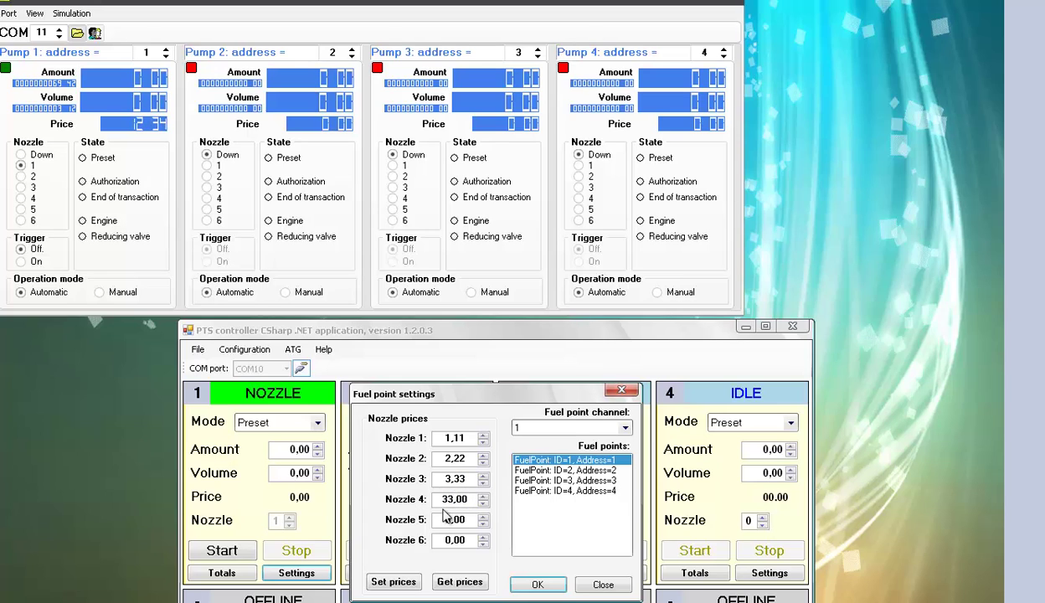
key(BackSpace)
click(393, 583)
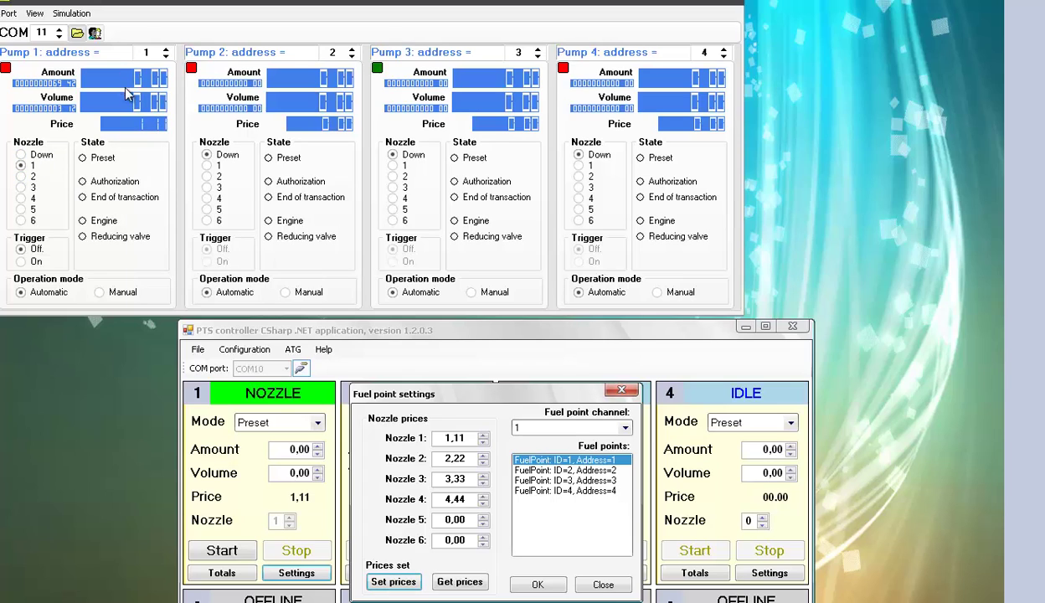
- Lift nozzles 3, 2 and 1 in turn on simulated pump 1 to check their prices, and accept the fuel point settings
click(21, 187)
click(21, 175)
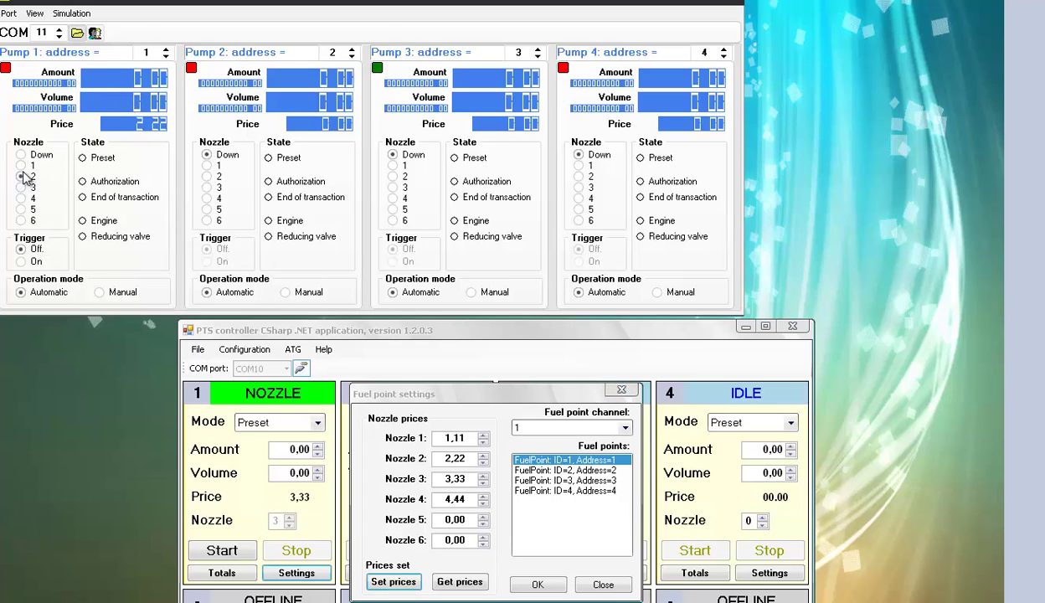
click(22, 166)
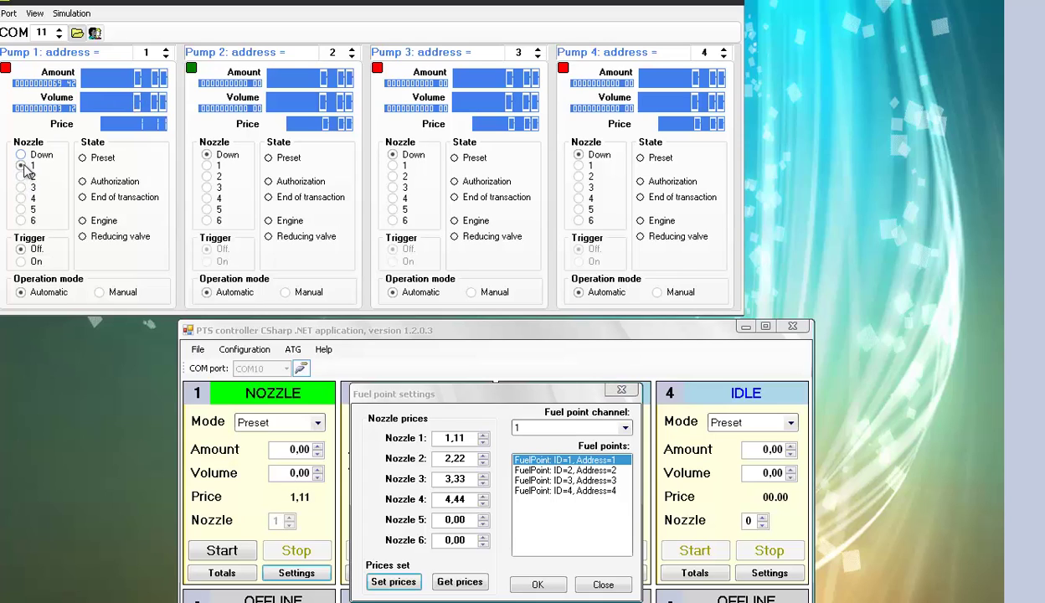
click(536, 585)
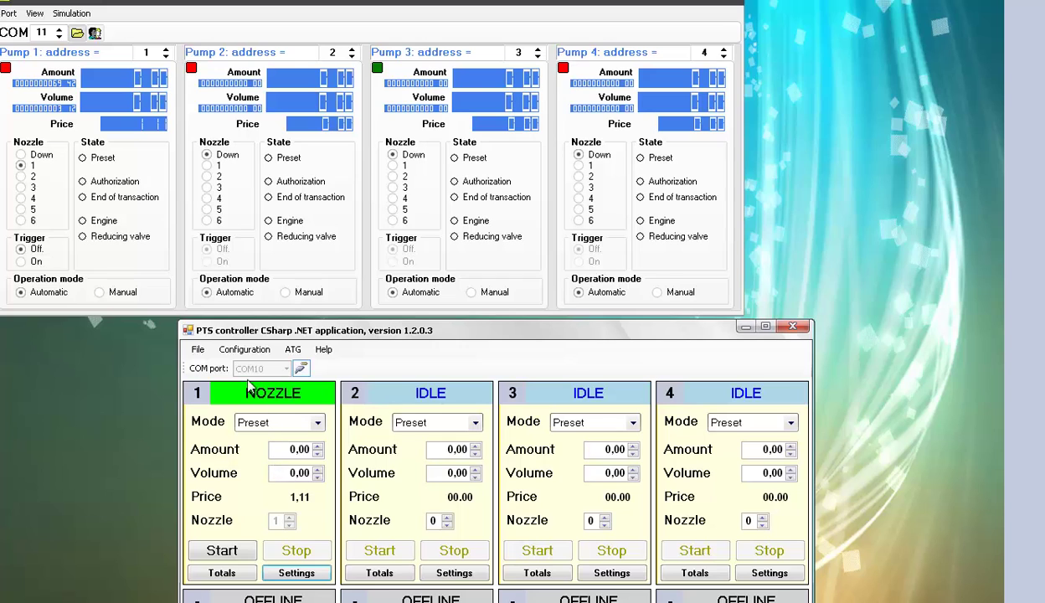
- Configure manual mode to authorize automatically at nozzle up with a dose of 9999,00, and accept the application settings
click(251, 351)
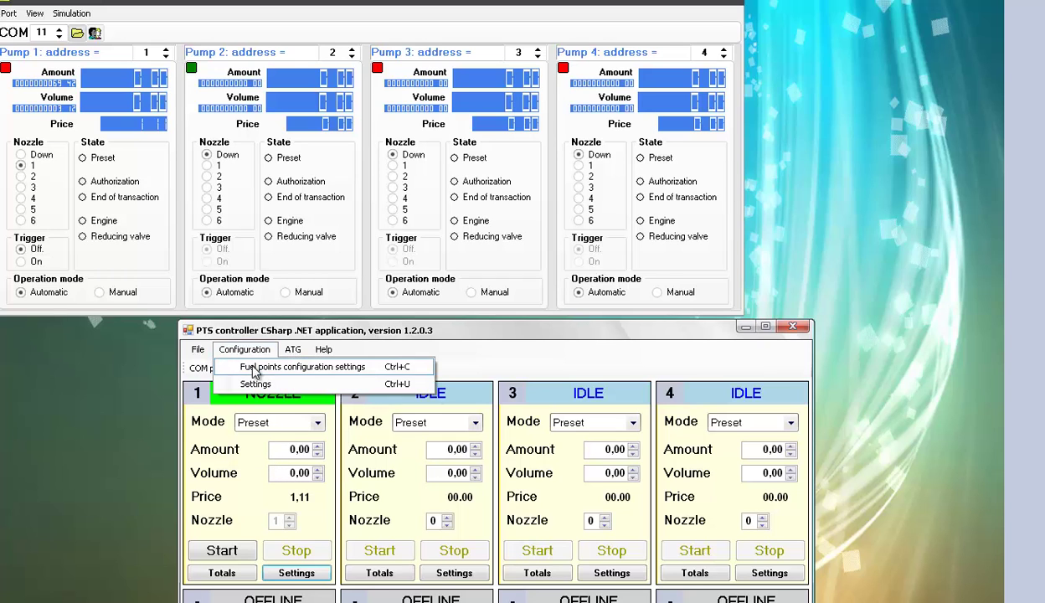
click(256, 384)
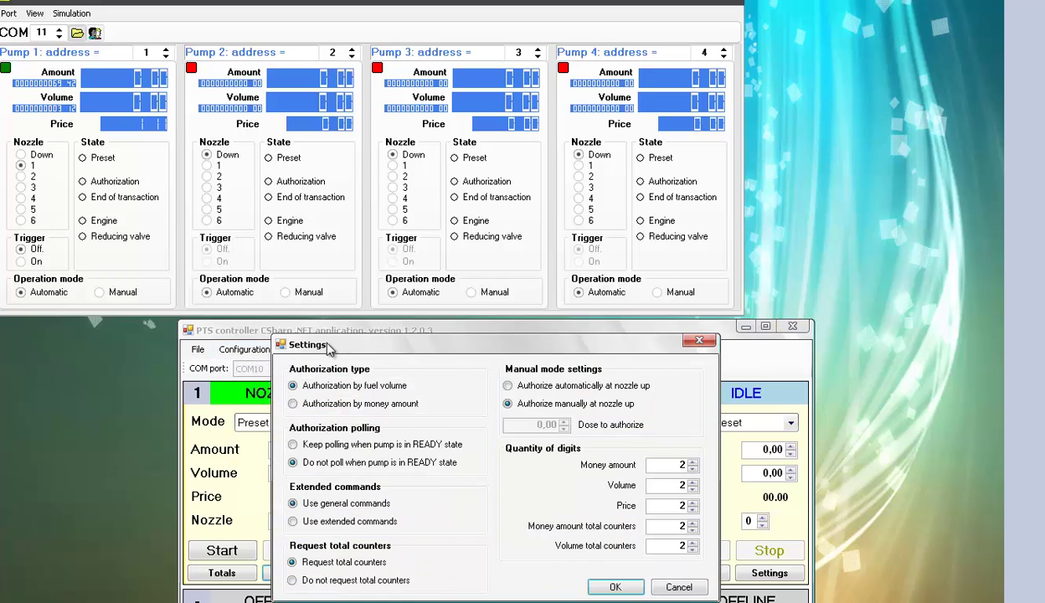
drag(334, 351, 299, 210)
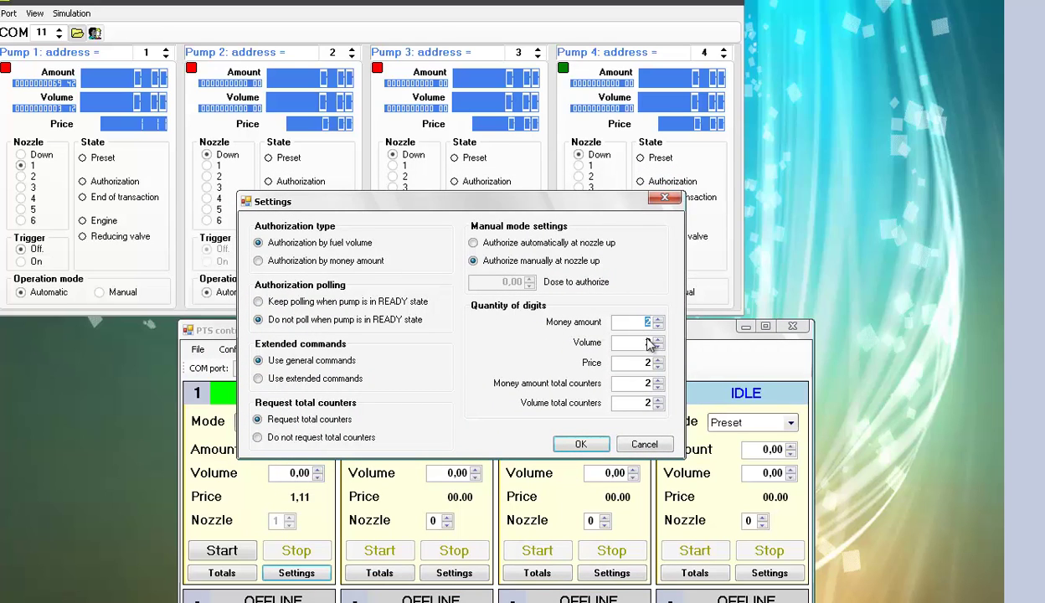
double_click(648, 342)
double_click(647, 363)
double_click(647, 383)
click(474, 243)
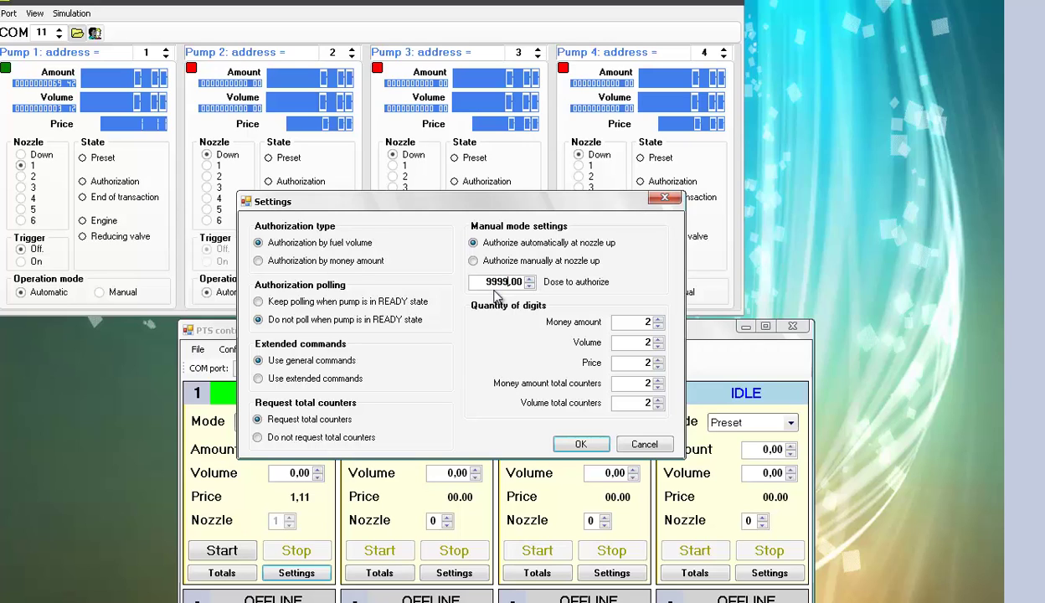
click(583, 443)
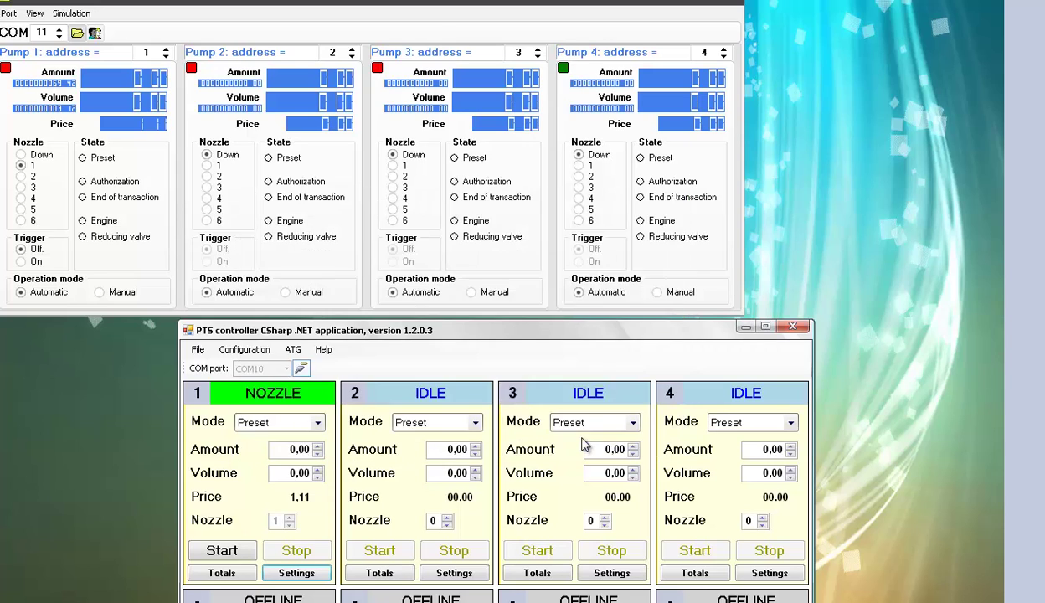
click(318, 423)
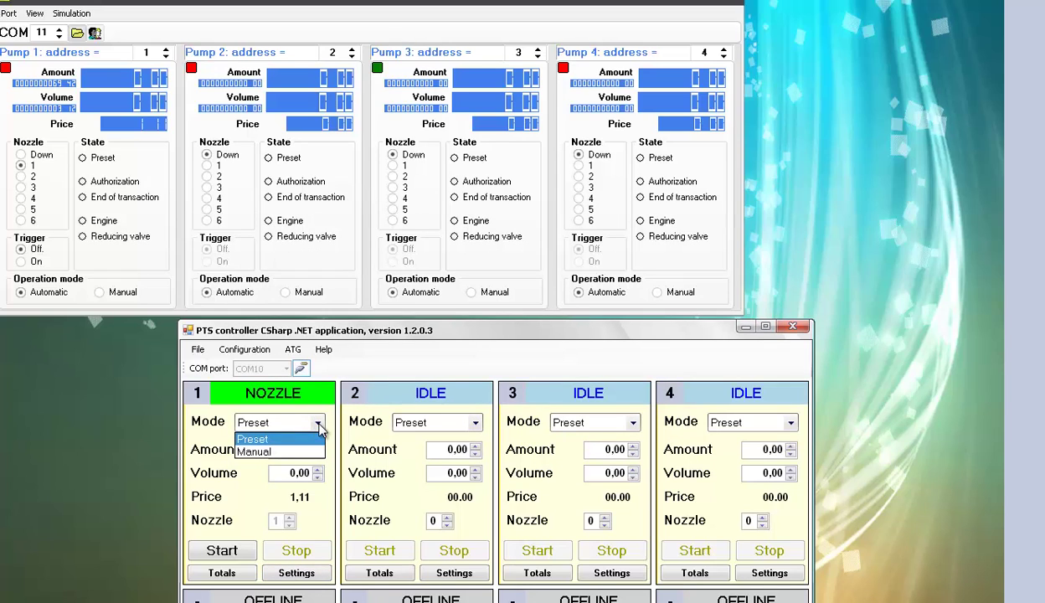
click(318, 427)
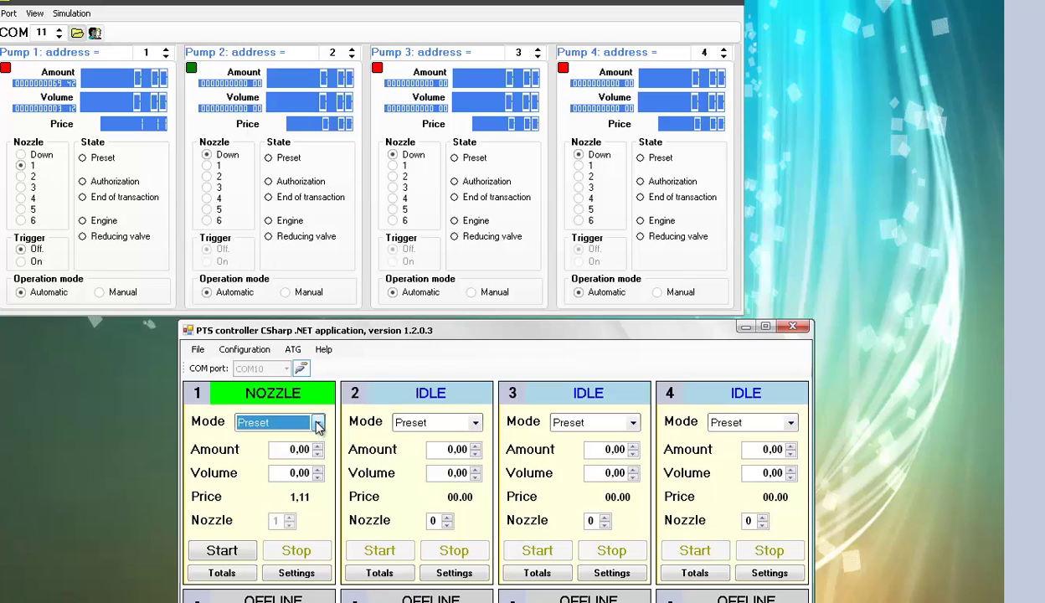
click(318, 426)
click(318, 425)
click(318, 425)
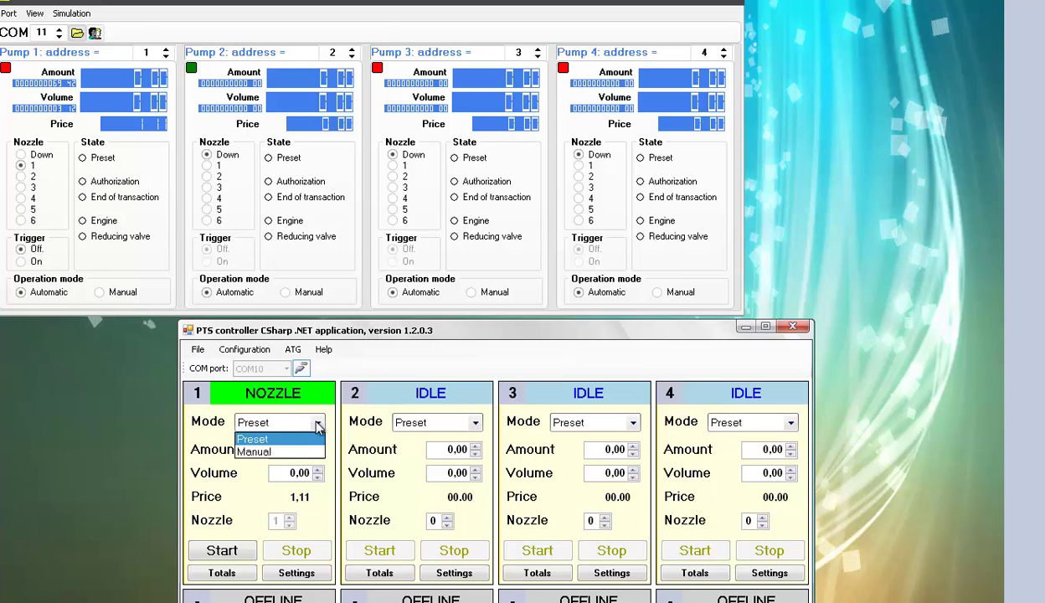
click(318, 426)
- Preset a volume of 10,00 on the first pump panel and hang simulated pump 1's nozzle down
drag(294, 474, 287, 474)
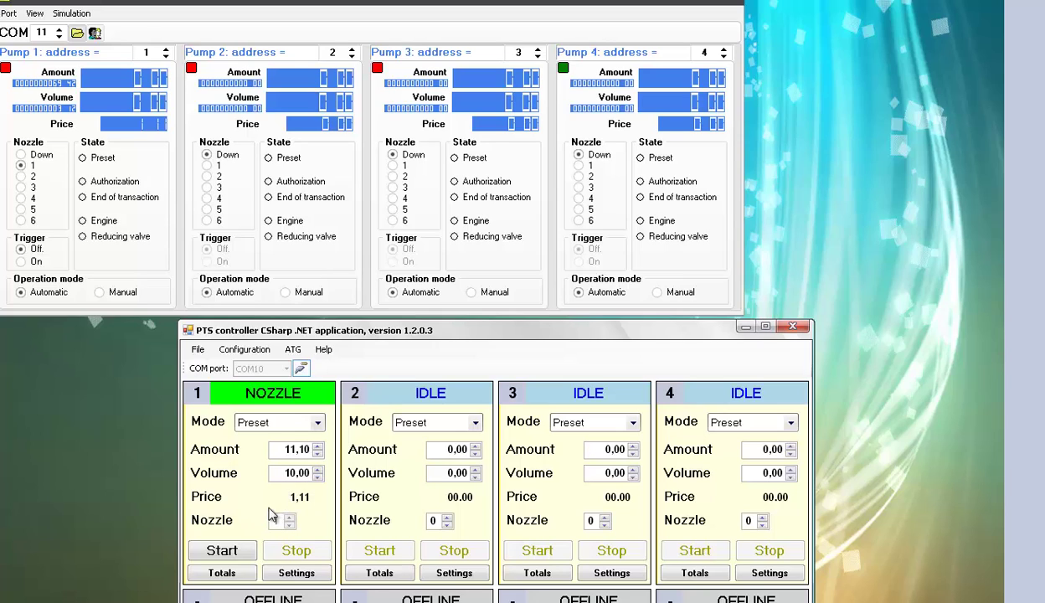
click(21, 155)
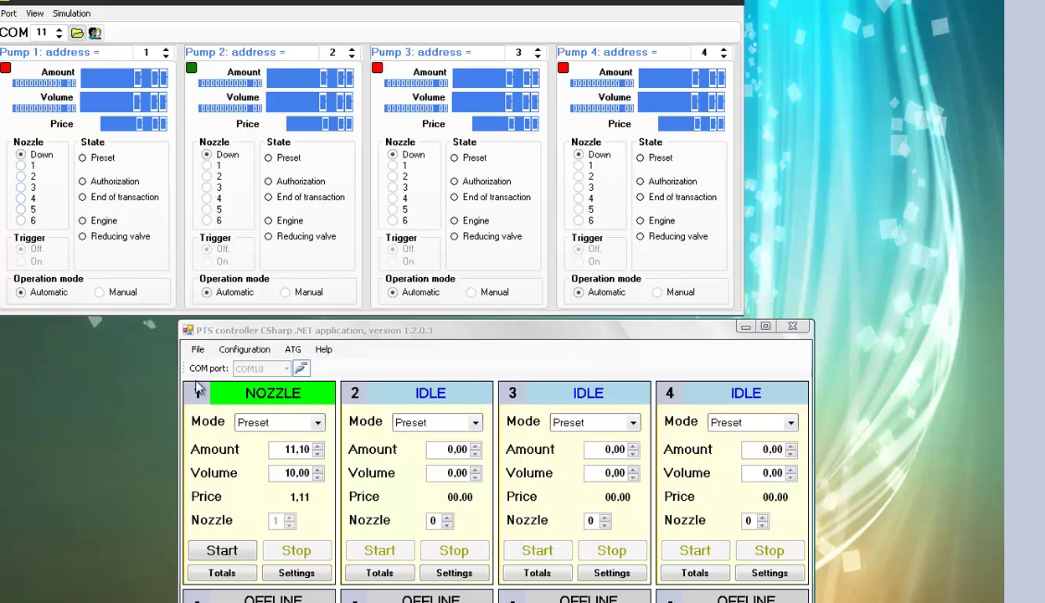
click(308, 521)
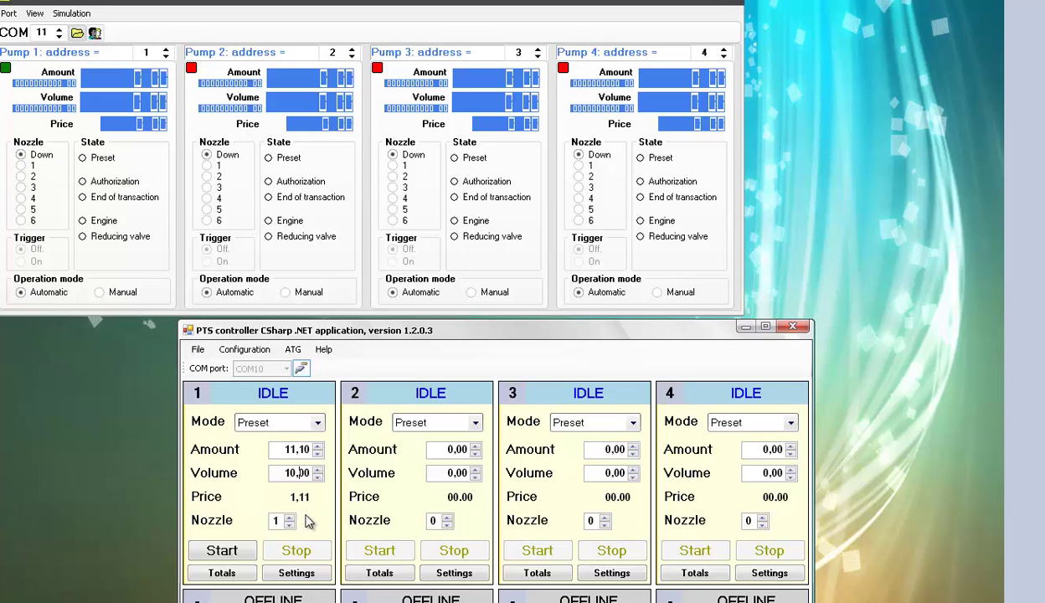
- Authorize the preset on the first pump panel and dispense it by lifting nozzle 1 on simulated pump 1 with the trigger on
click(247, 550)
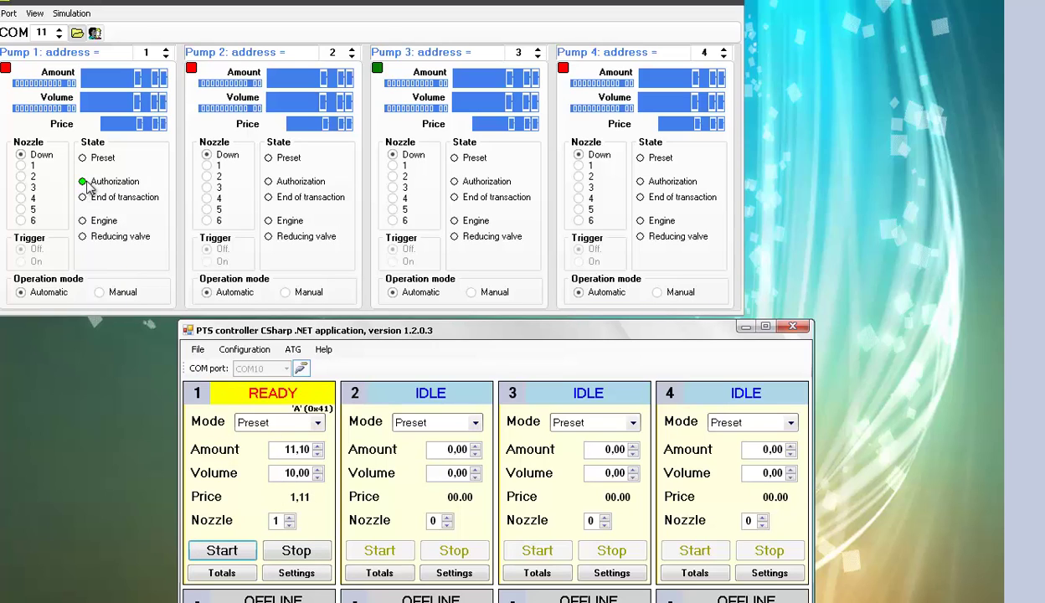
click(27, 169)
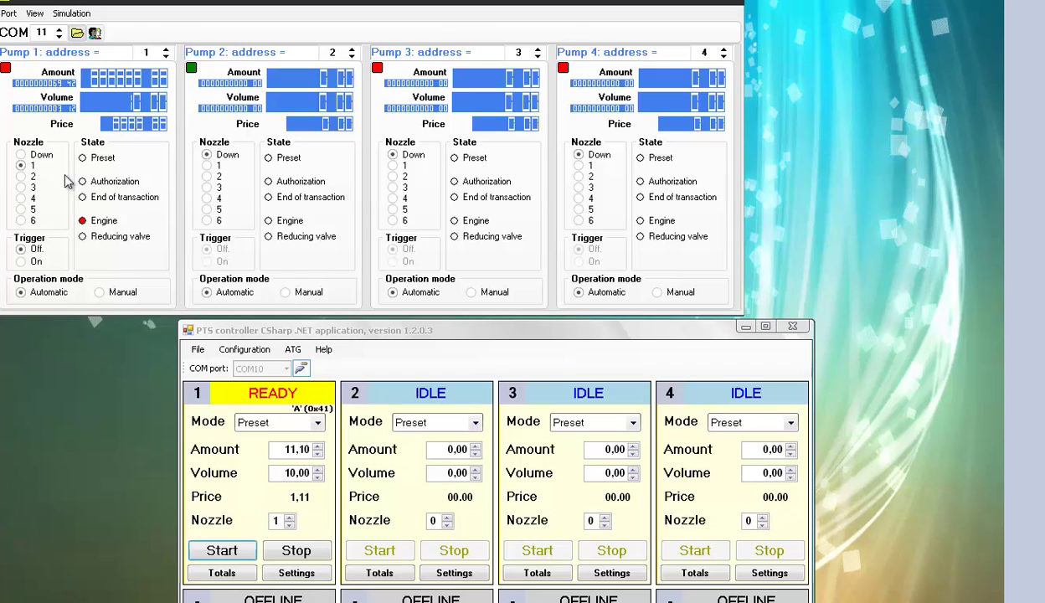
click(22, 262)
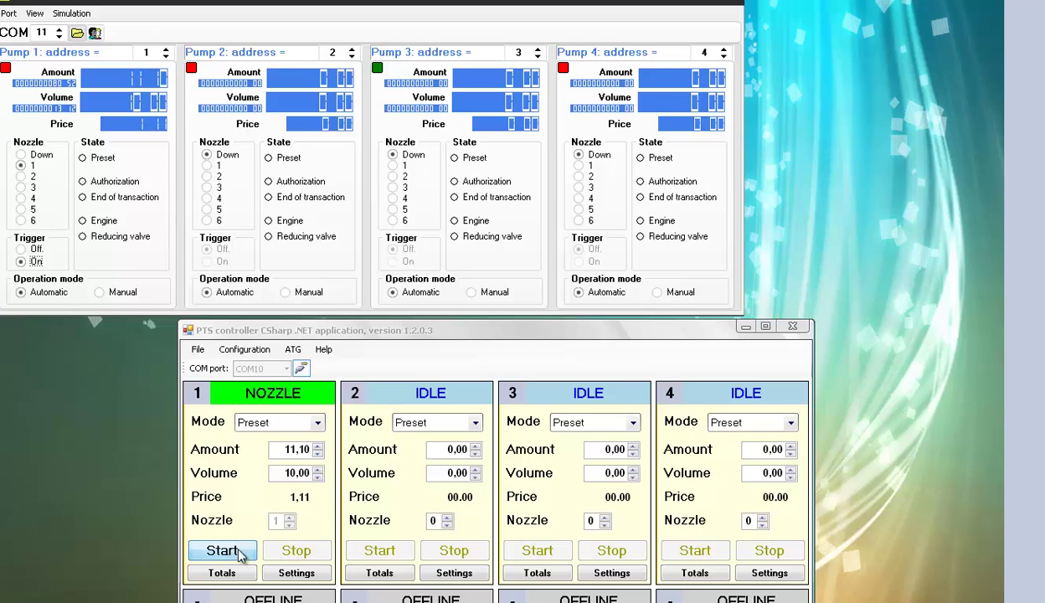
- Check the first pump's total counters with an update for 2 nozzles, and return the quantity of nozzles to request to 1
click(230, 573)
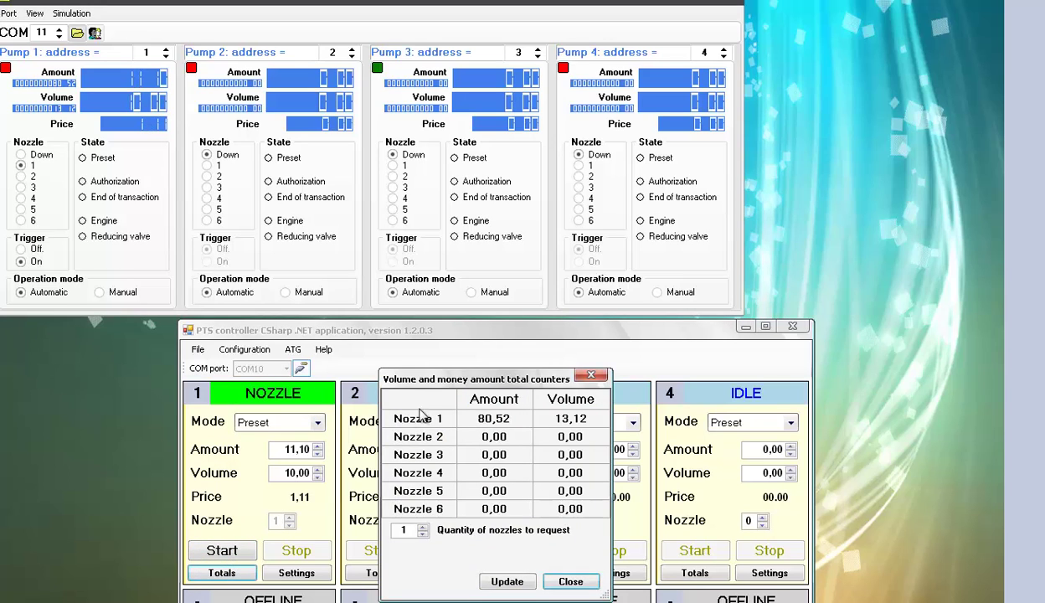
drag(443, 379, 172, 59)
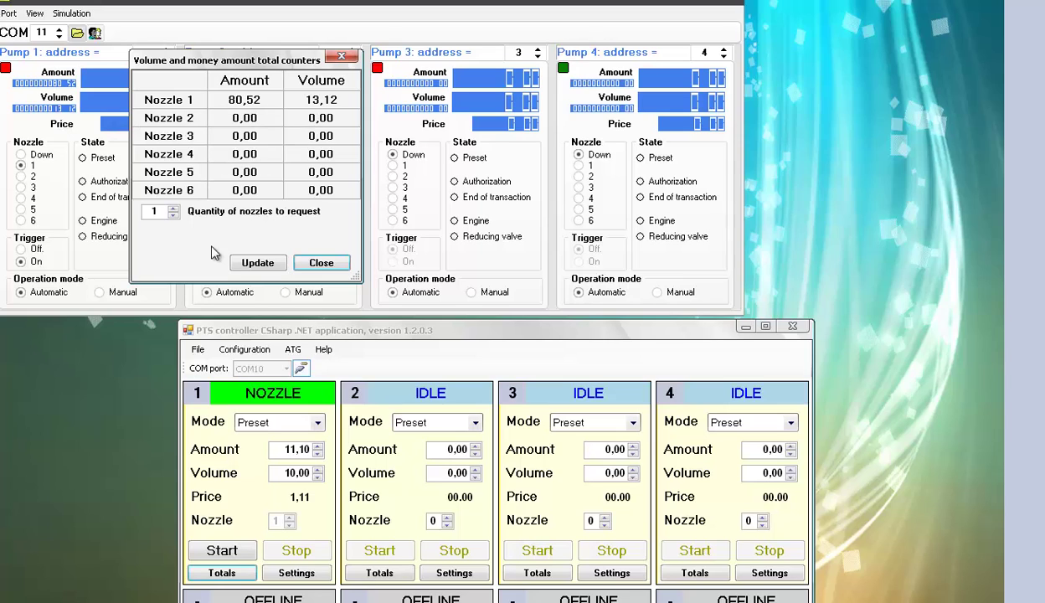
click(172, 208)
click(258, 263)
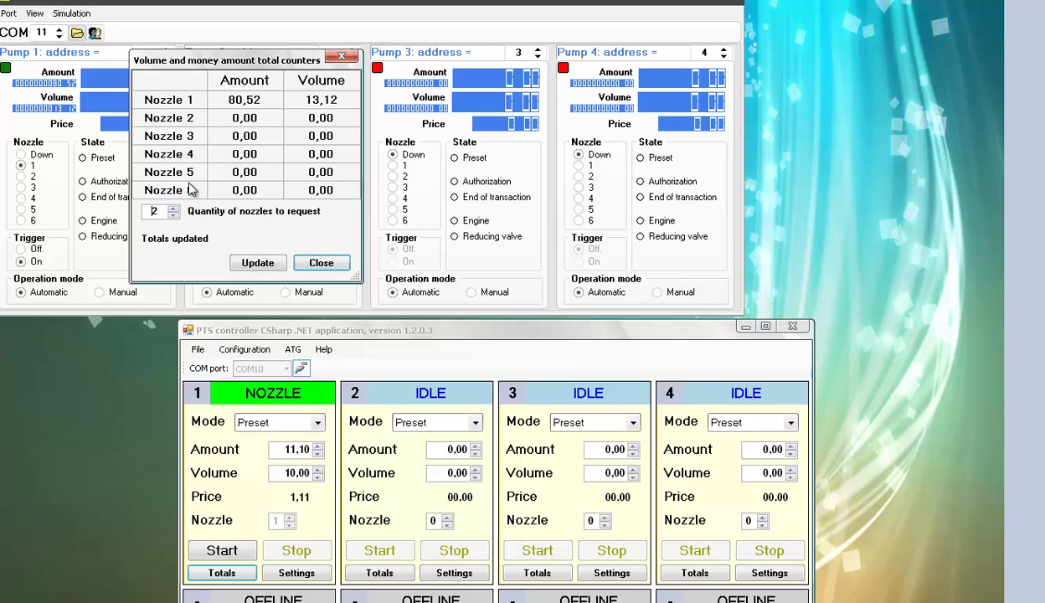
double_click(154, 211)
text(1)
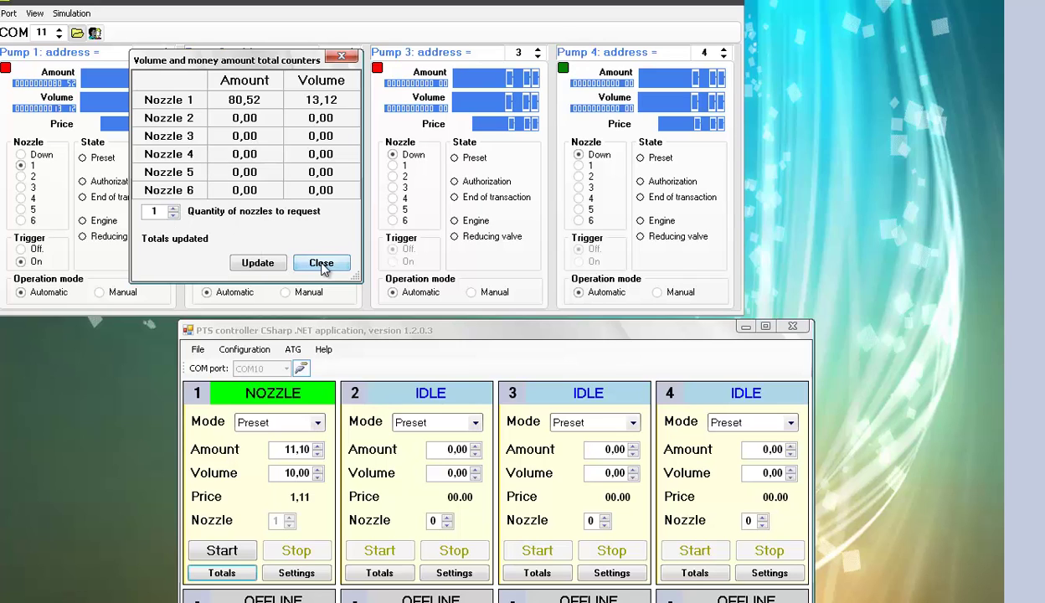
click(321, 265)
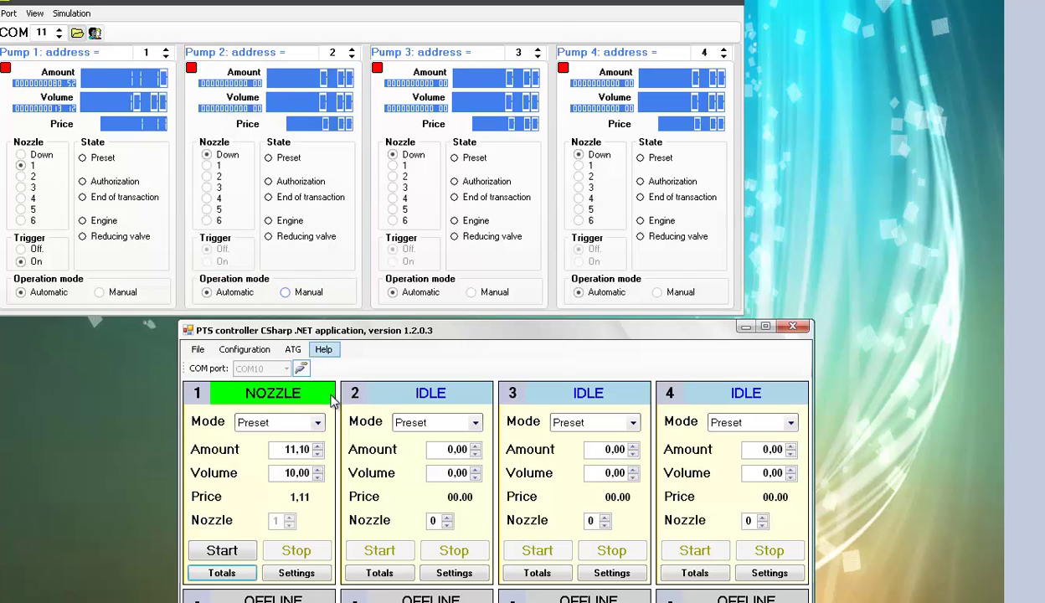
- Hang simulated pump 1's nozzle down and switch the first pump panel to Manual mode
click(38, 155)
click(301, 421)
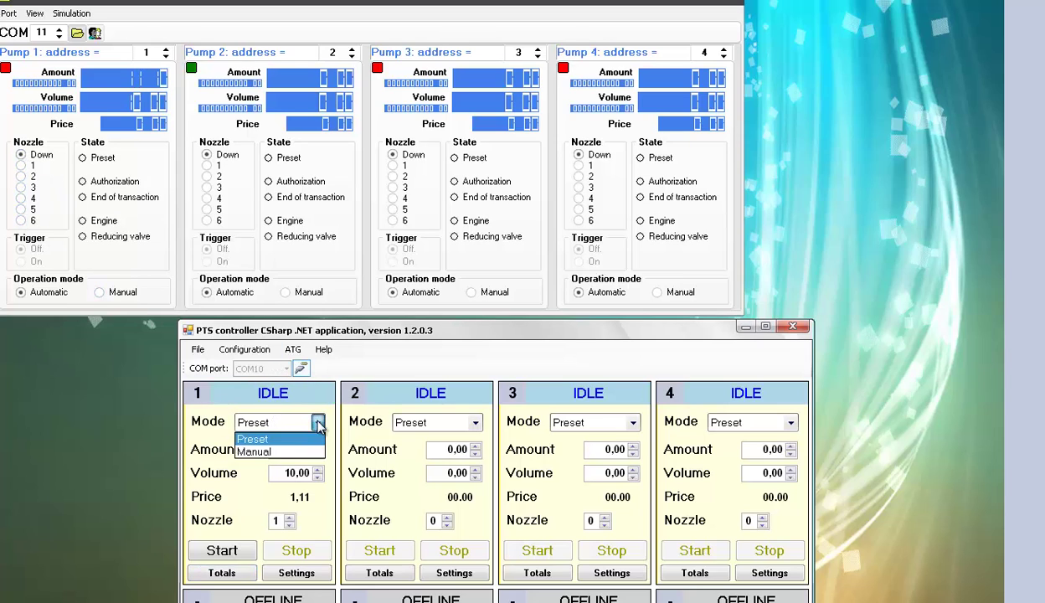
click(289, 452)
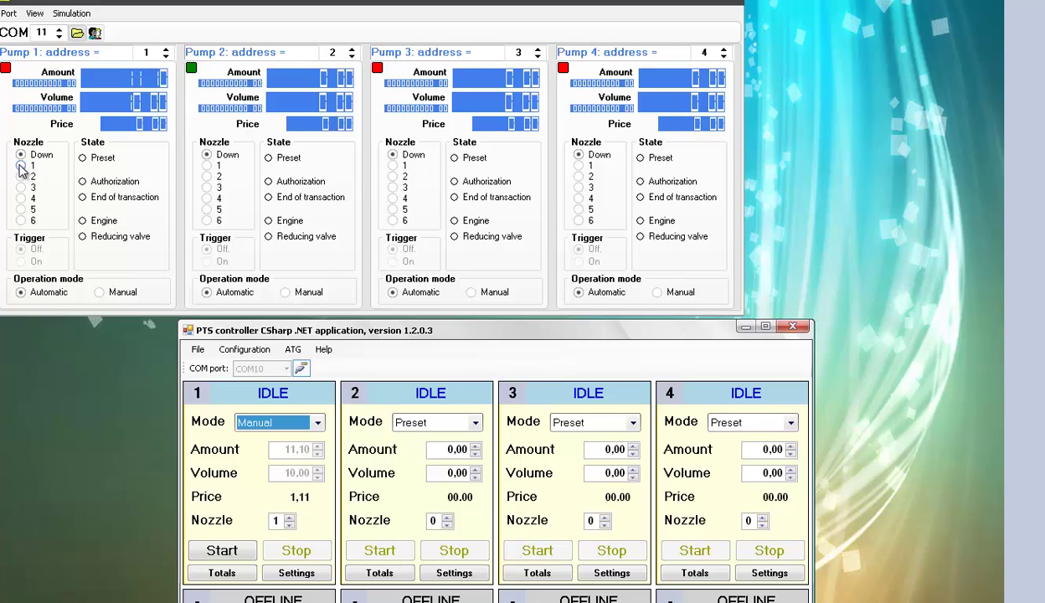
- Dispense twice in manual mode from nozzle 1 of simulated pump 1, each time switching the trigger on and hanging the nozzle down to finish
click(22, 167)
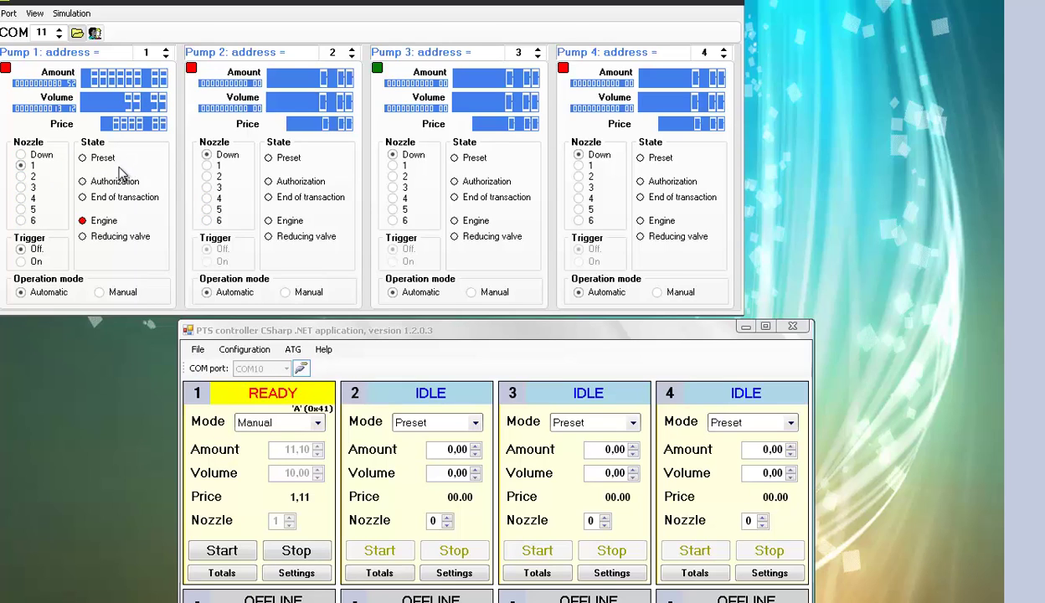
click(31, 262)
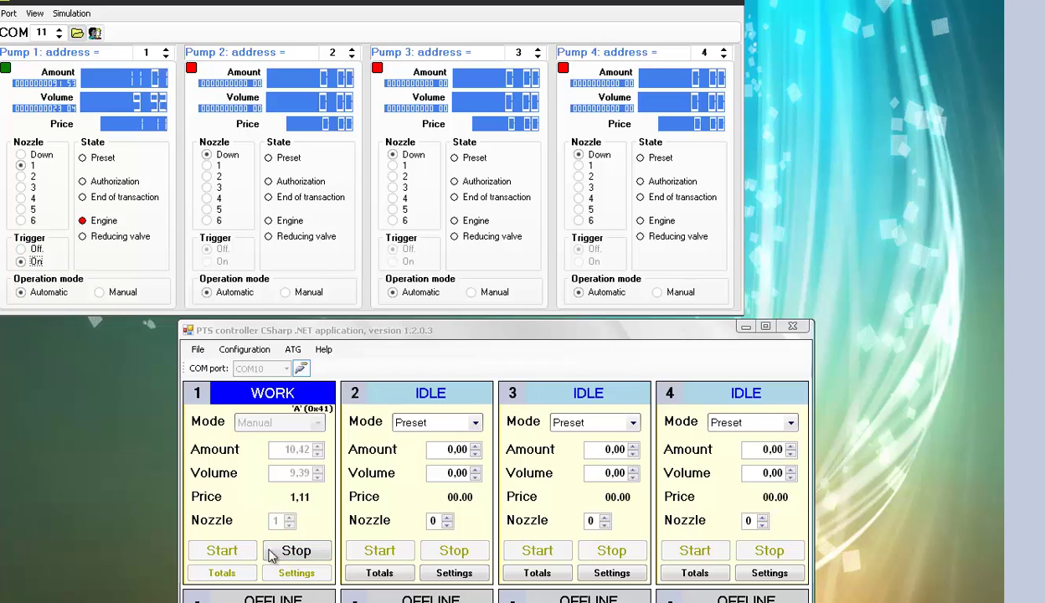
click(21, 158)
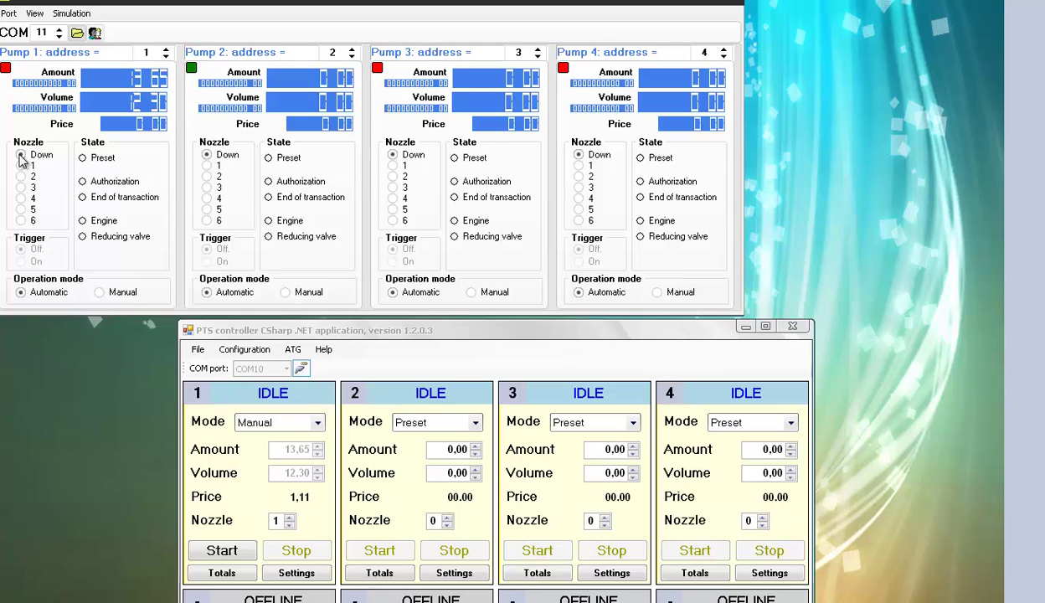
click(21, 166)
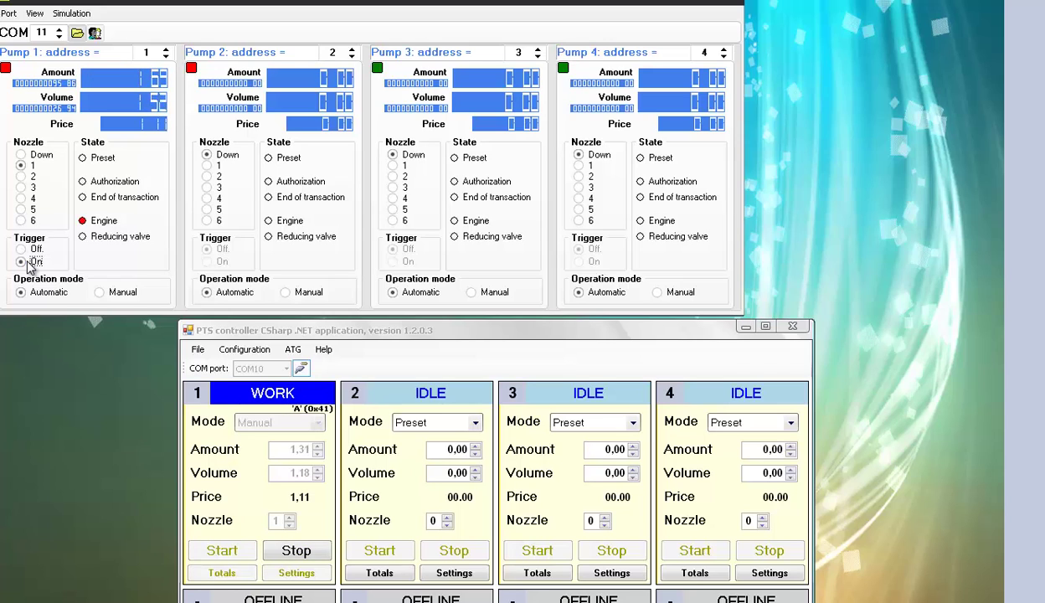
click(21, 155)
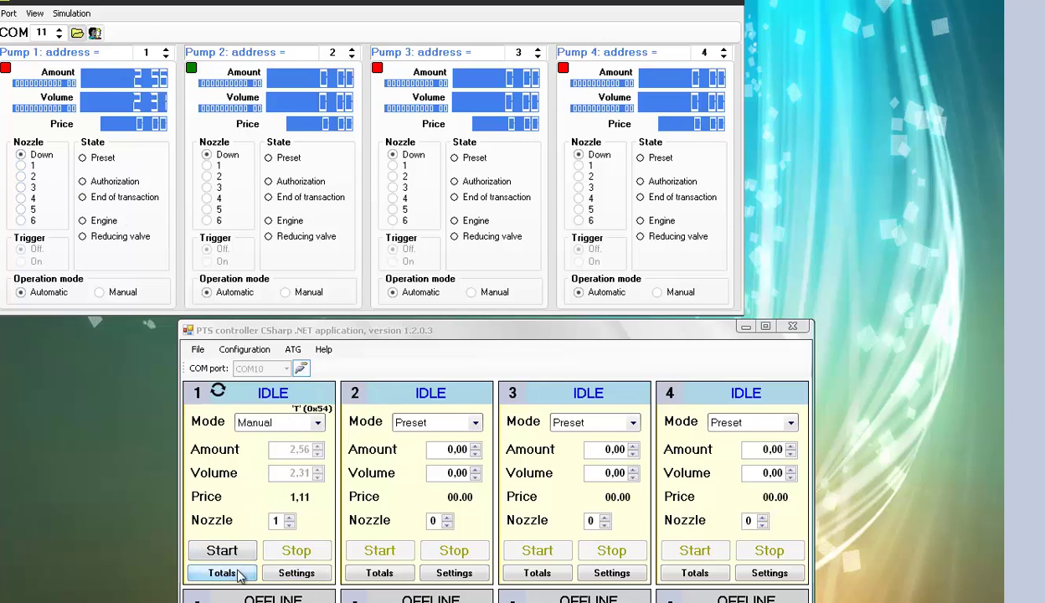
- Check the first pump's total counters, and lift nozzle 1 on simulated pump 1 and hang it back down without dispensing
click(219, 573)
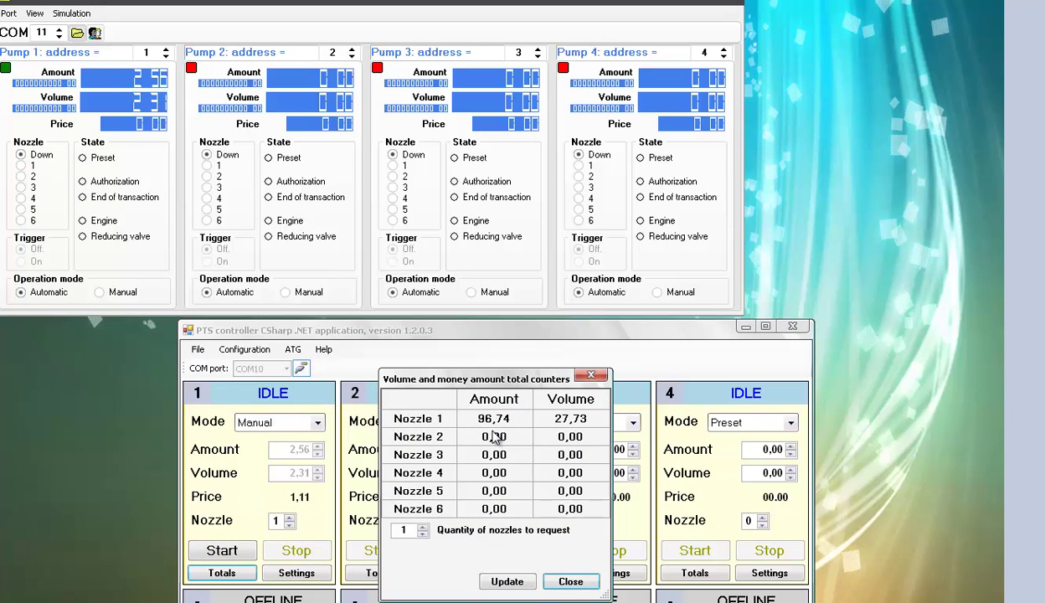
click(21, 166)
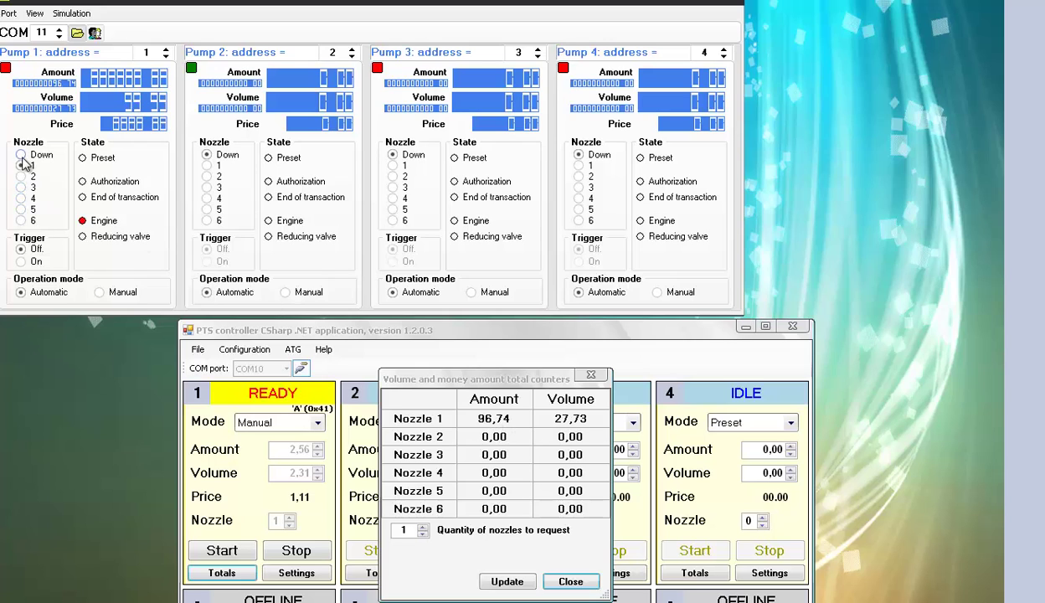
click(571, 581)
click(29, 159)
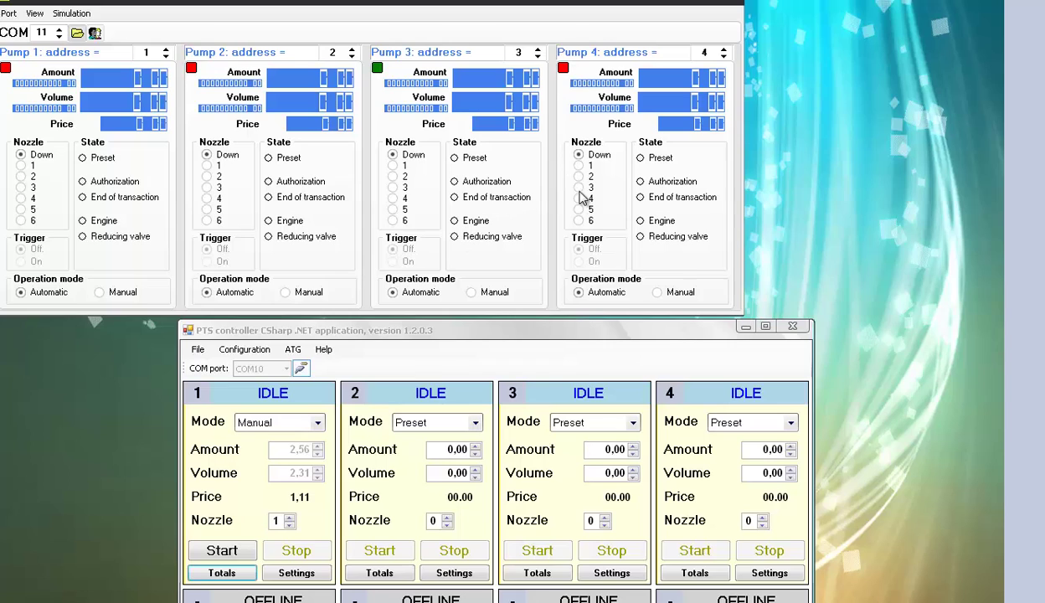
- Lift nozzle 2 on simulated pump 3 and set the nozzle 2 price of fuel point 3 to 7.50
click(394, 166)
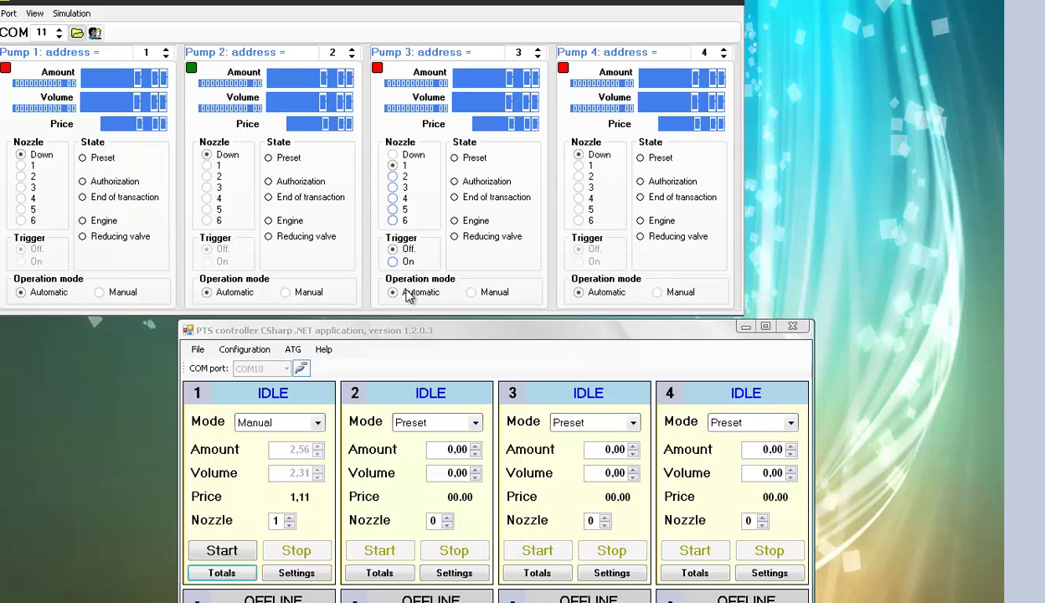
click(400, 176)
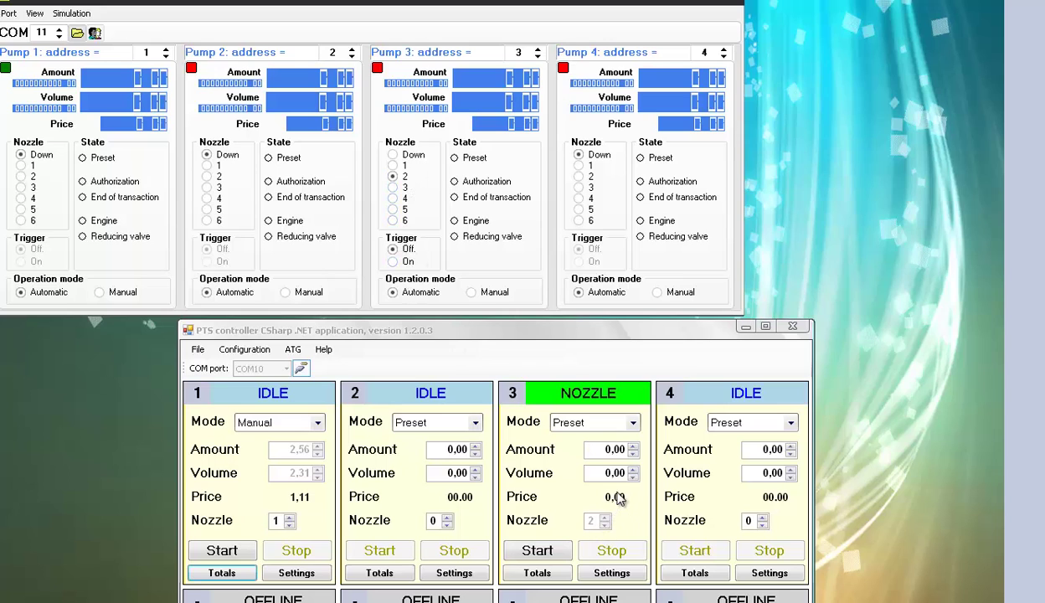
click(611, 572)
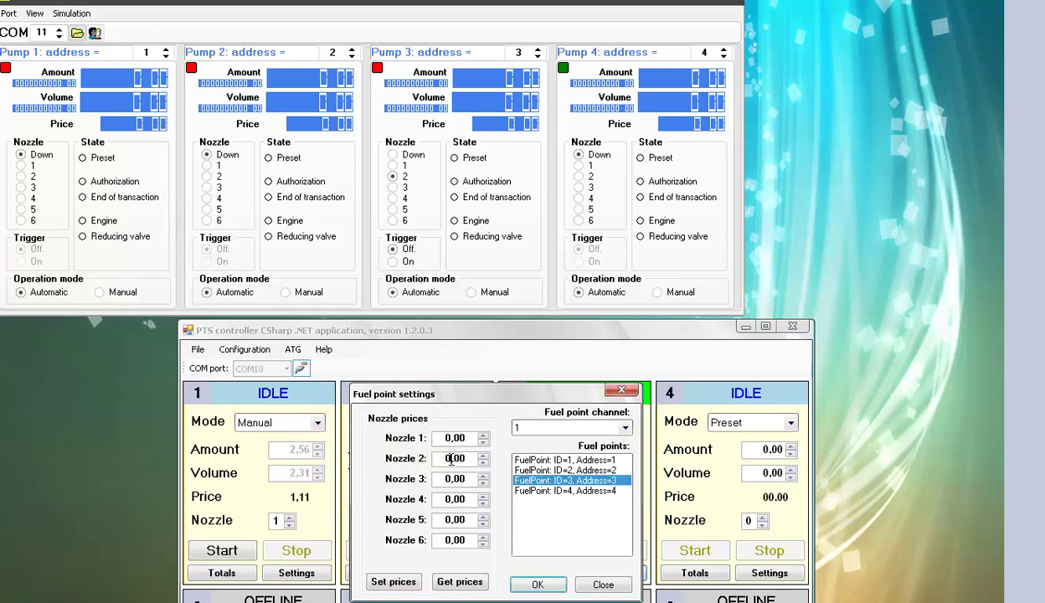
click(450, 458)
click(537, 584)
- Preset a volume of 10 on the third pump panel, start the pump, and switch on simulated pump 3's trigger
click(600, 472)
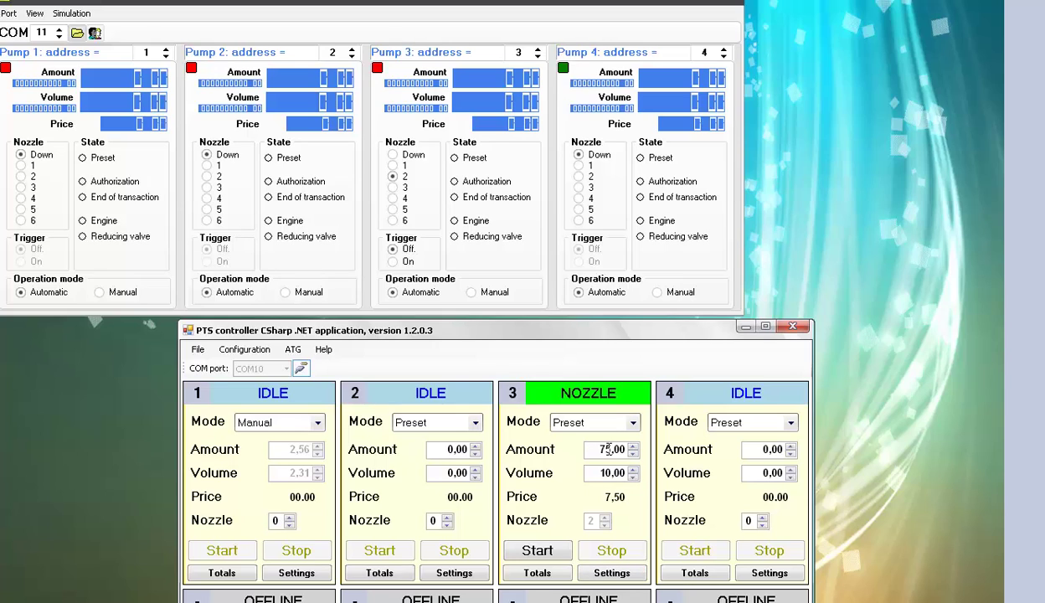
click(543, 550)
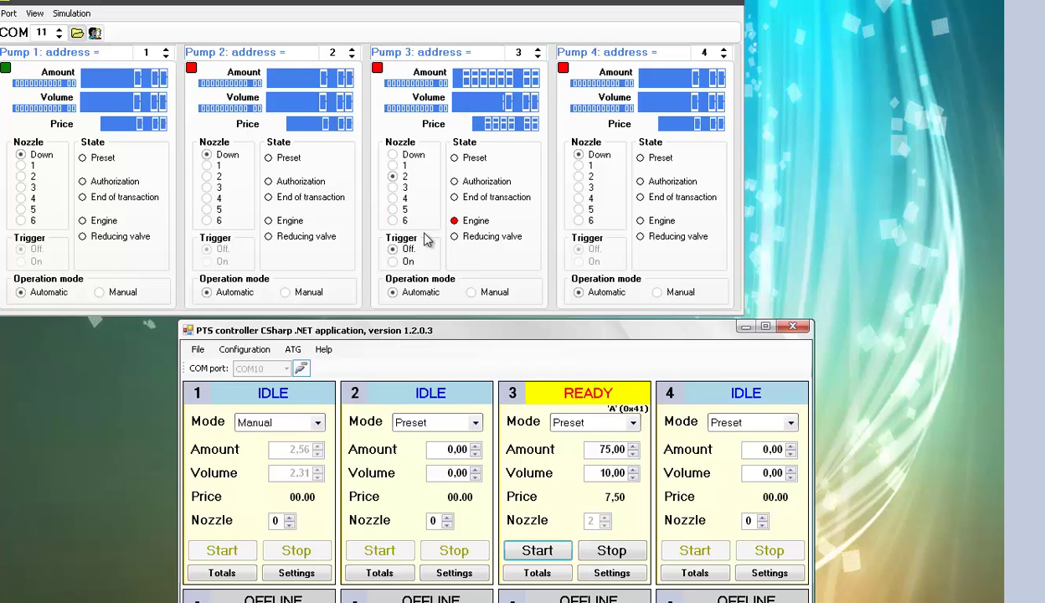
click(393, 262)
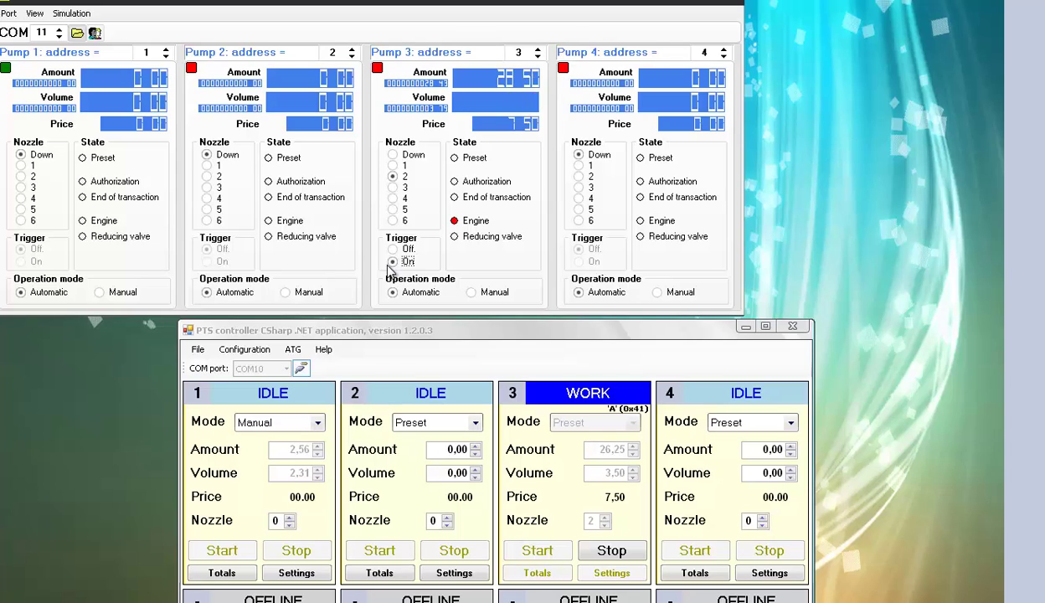
- Lift nozzle 1 on simulated pumps 2, 4 and 1, and switch on simulated pump 1's trigger
click(216, 167)
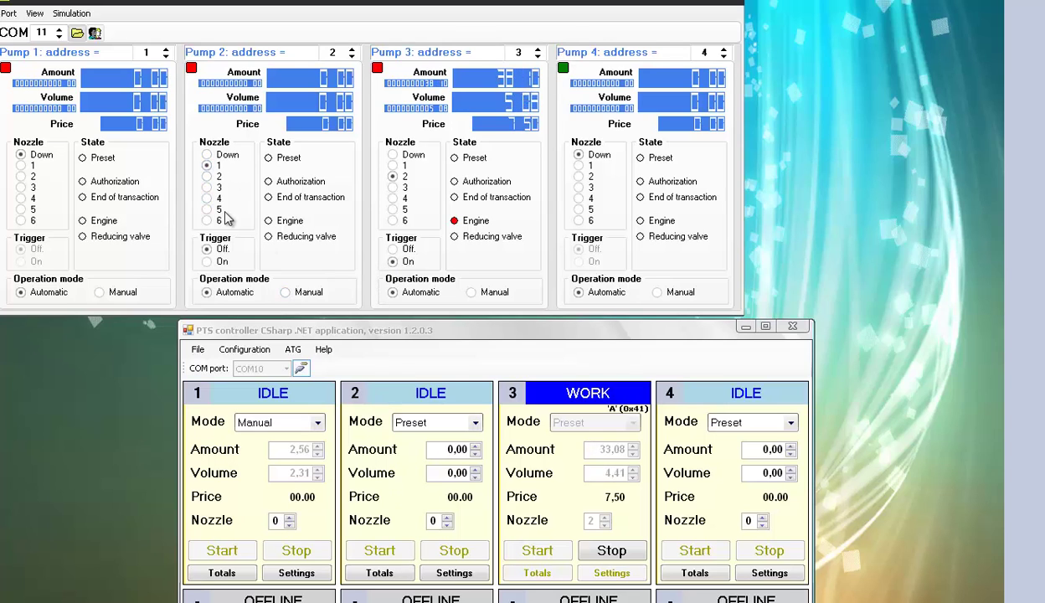
click(590, 167)
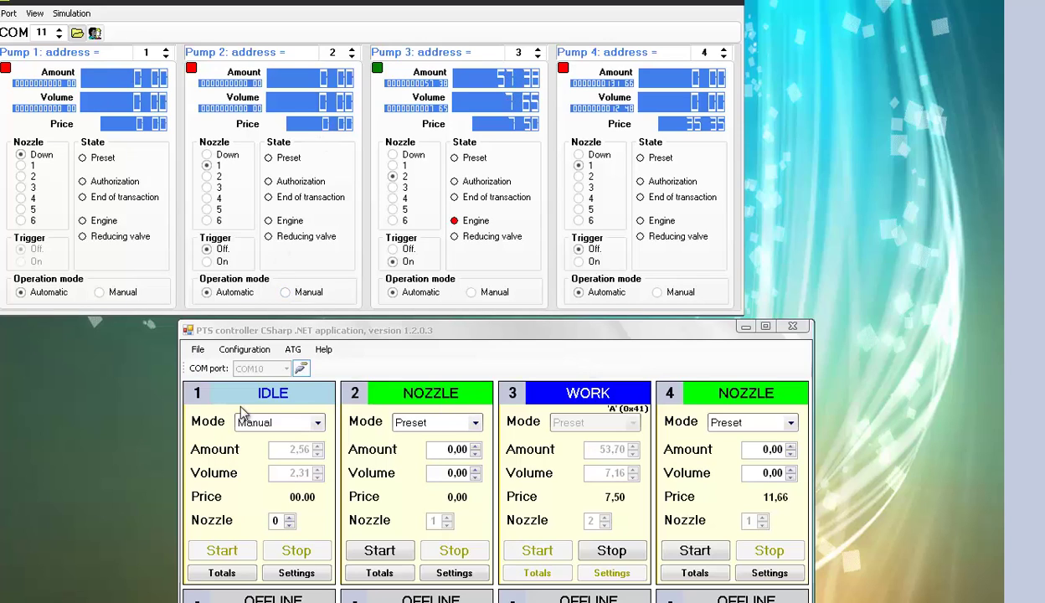
click(21, 166)
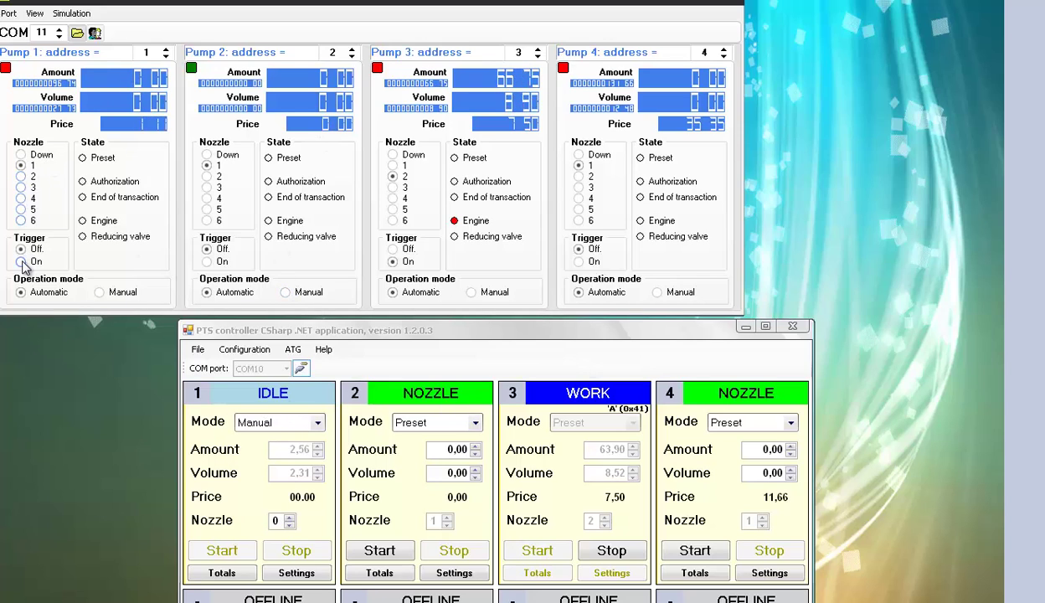
click(21, 261)
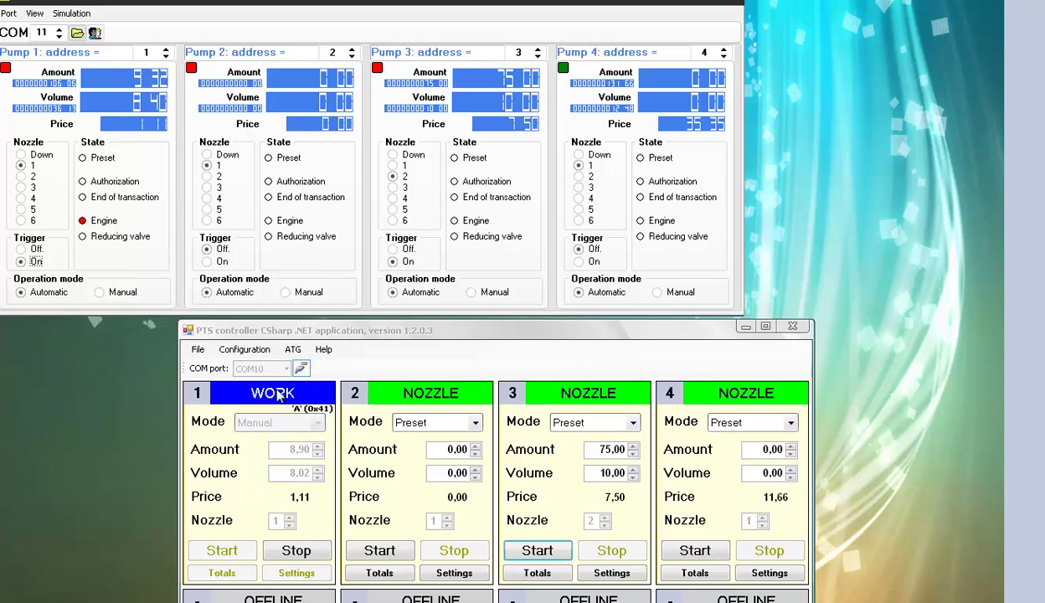
- Hang down the nozzles on all four simulated pumps
click(51, 159)
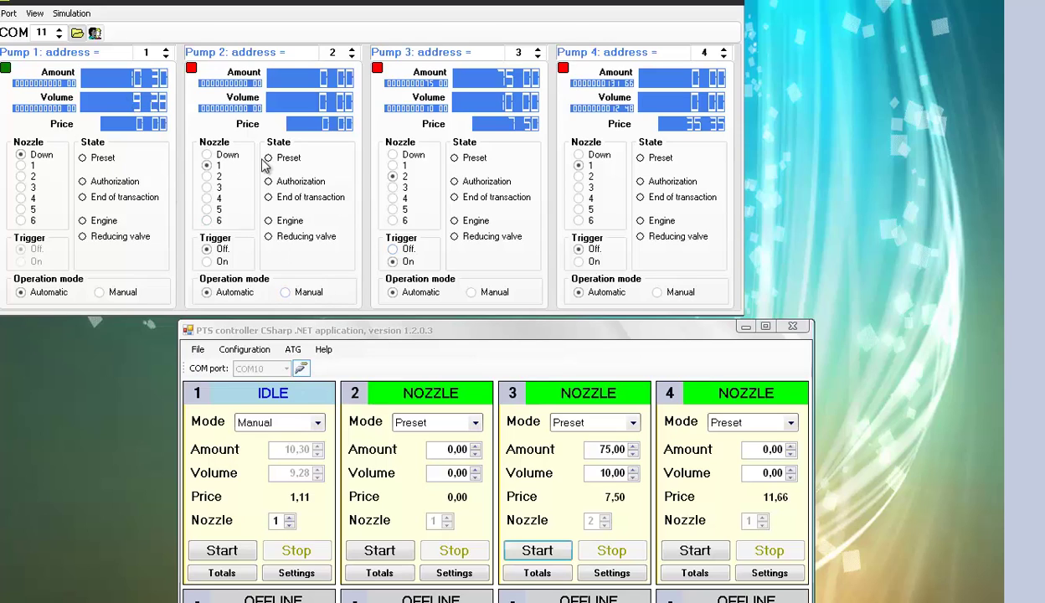
click(216, 155)
click(393, 155)
click(599, 157)
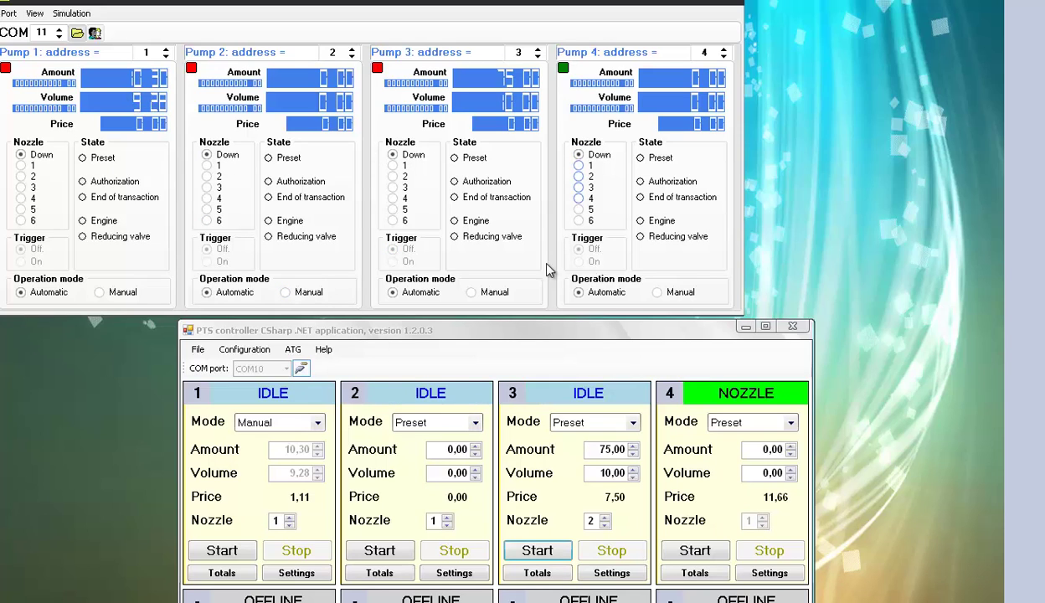
- Open the ATG measurement data window and move it aside so simulated pump 1 stays visible
click(294, 351)
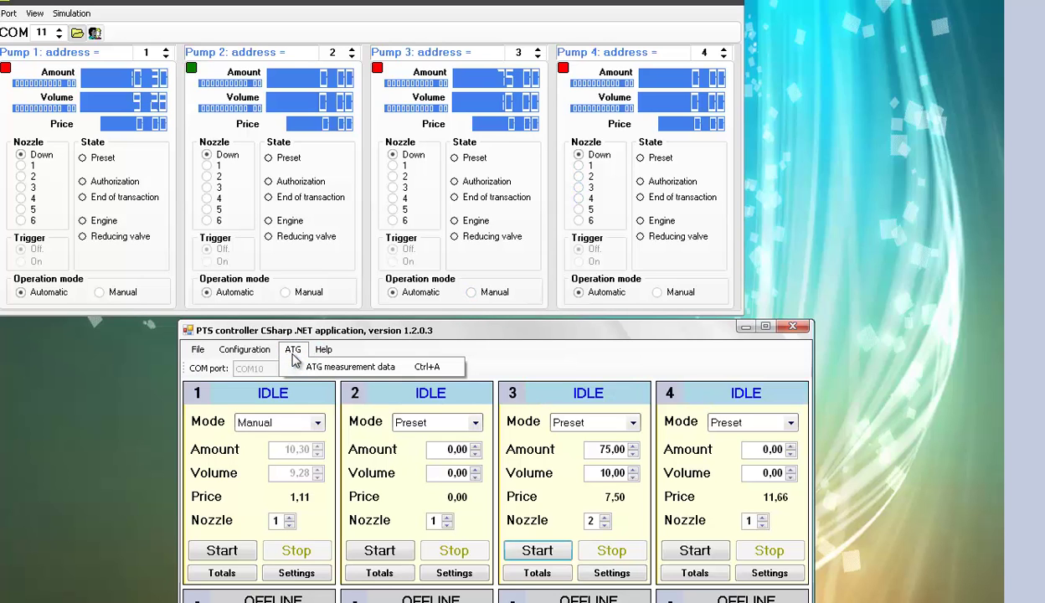
click(341, 369)
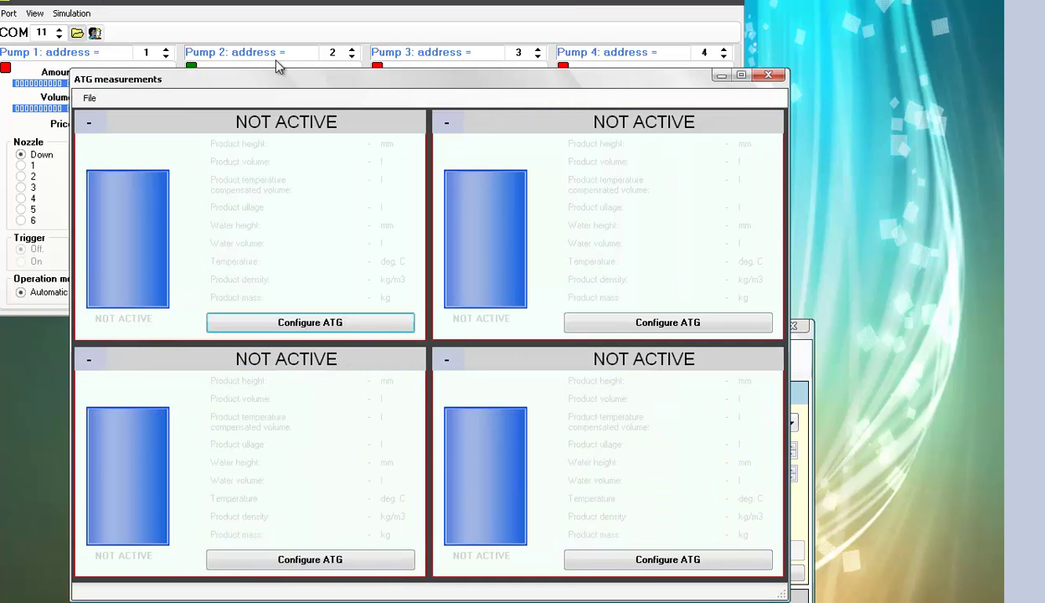
drag(280, 91, 383, 82)
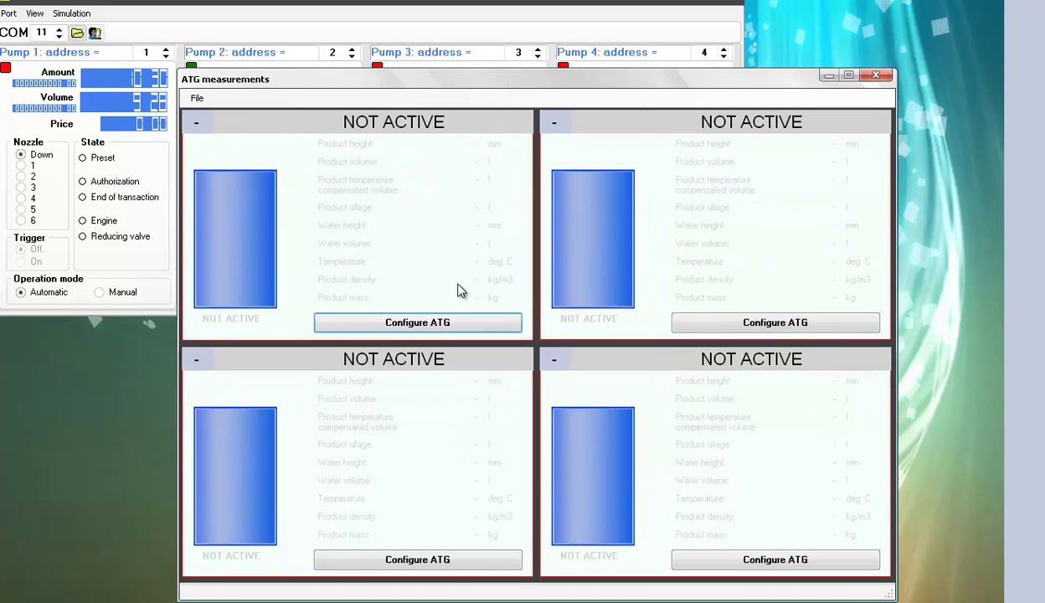
- Configure the first ATG panel with ATG channel 3, the probe with ID 1 and a tank height of 3500 mm
click(425, 324)
click(567, 224)
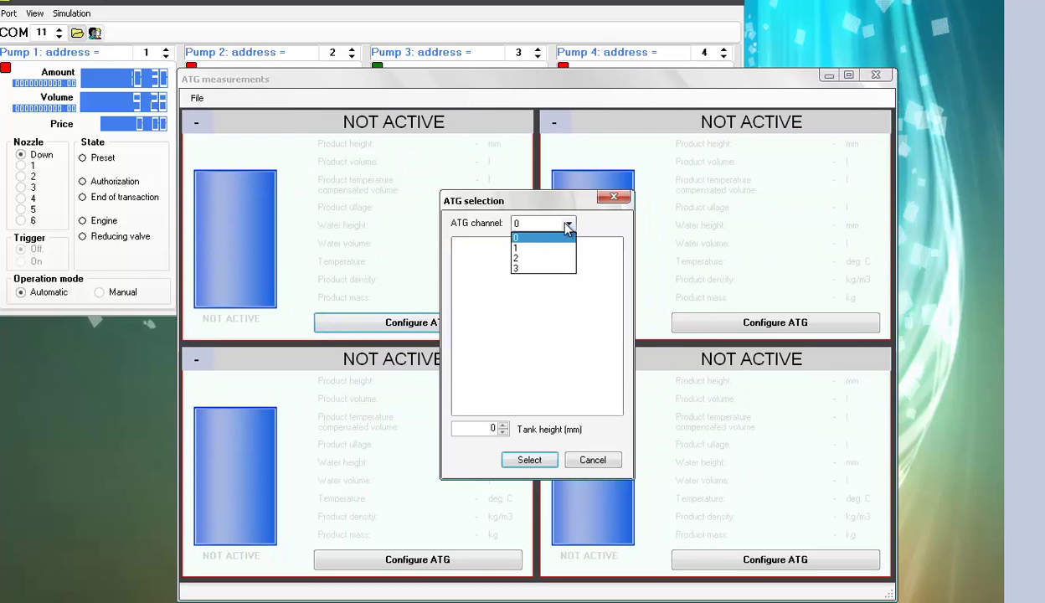
click(529, 249)
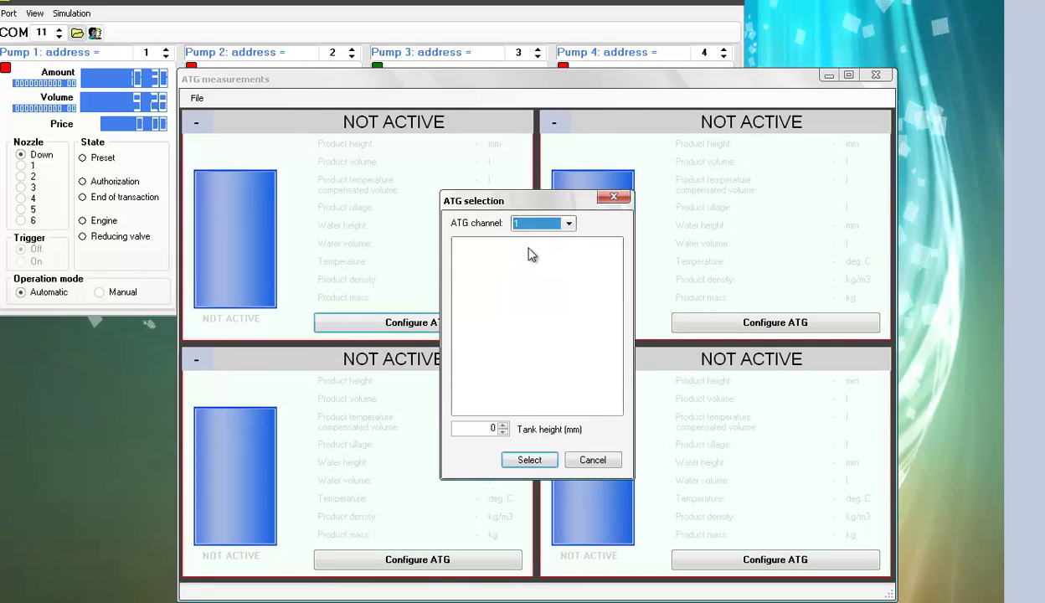
click(570, 223)
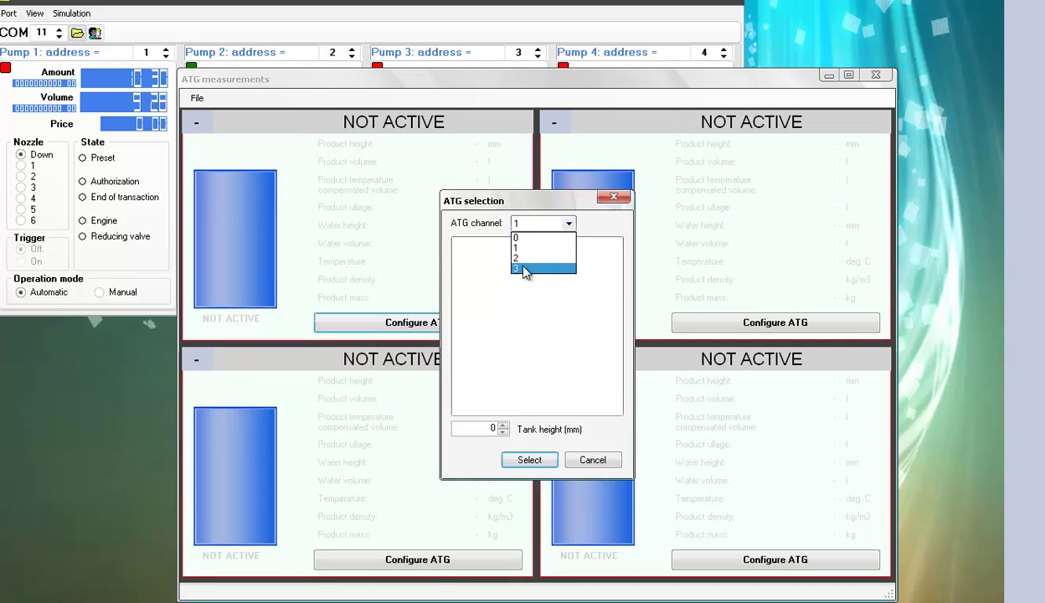
click(530, 270)
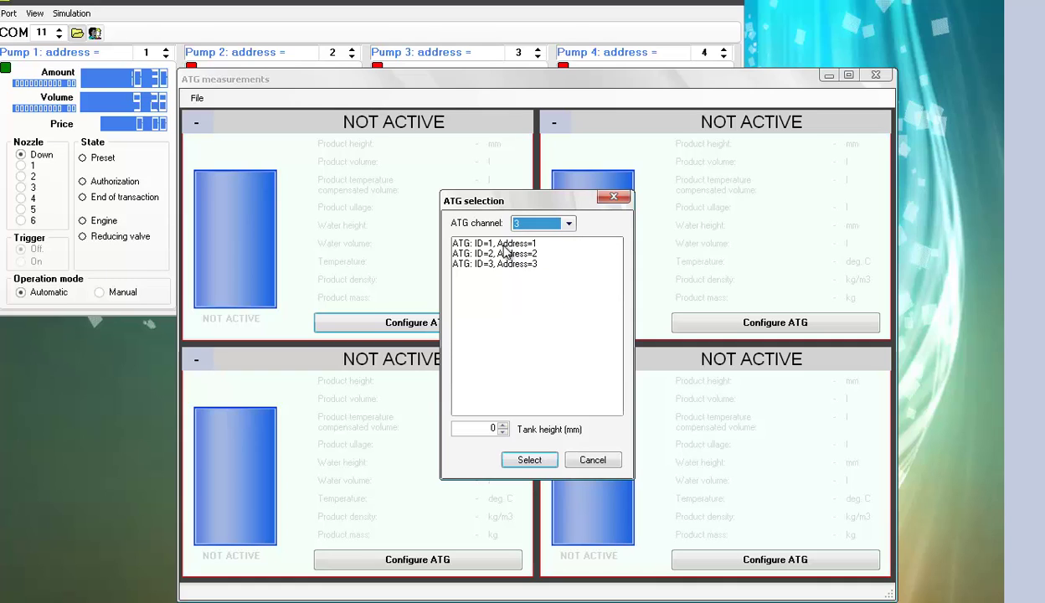
click(536, 223)
click(536, 268)
click(519, 244)
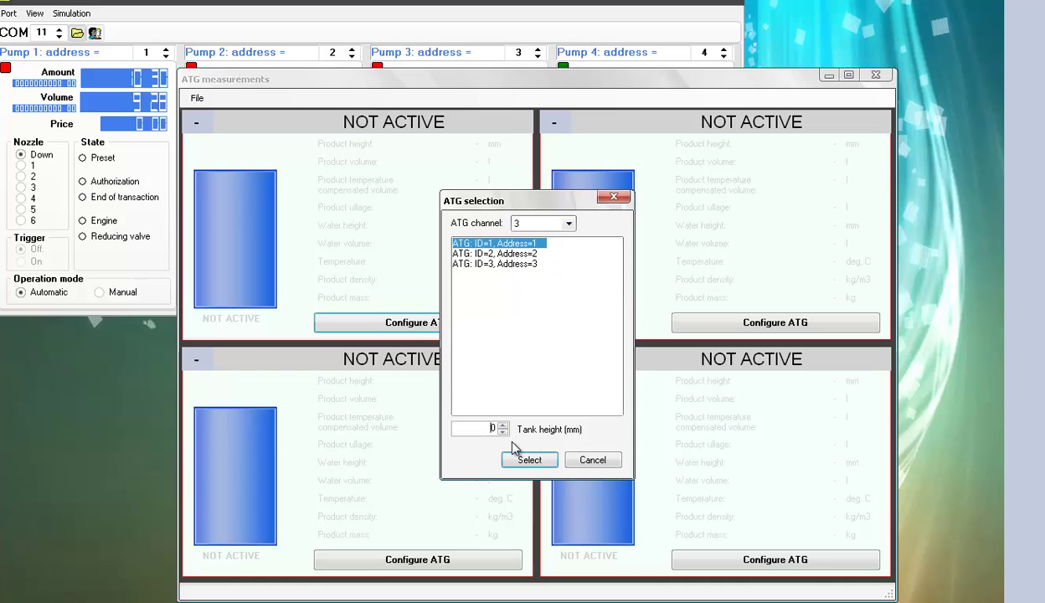
text(0)
key(BackSpace)
click(524, 461)
- Configure the second ATG panel with ATG channel 3, the probe with ID 2 and a tank height of 3500 mm
click(693, 325)
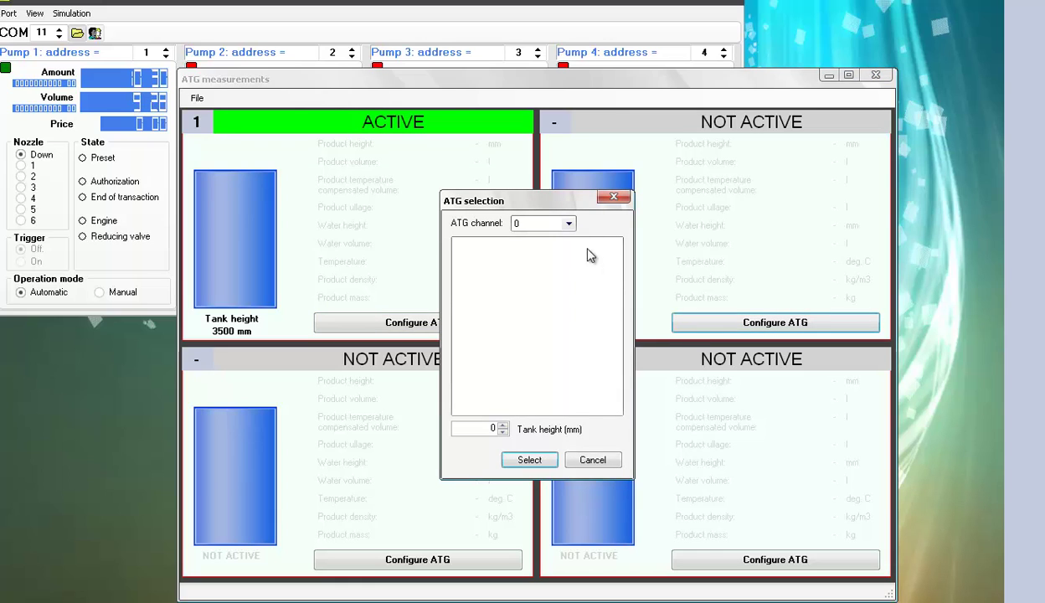
click(569, 224)
click(549, 268)
click(503, 253)
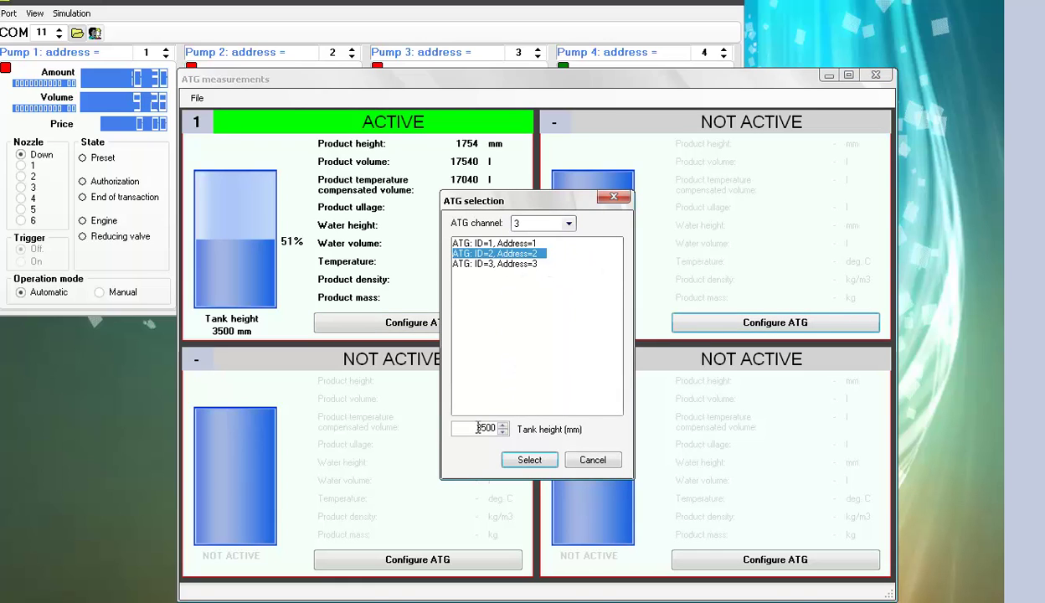
click(518, 459)
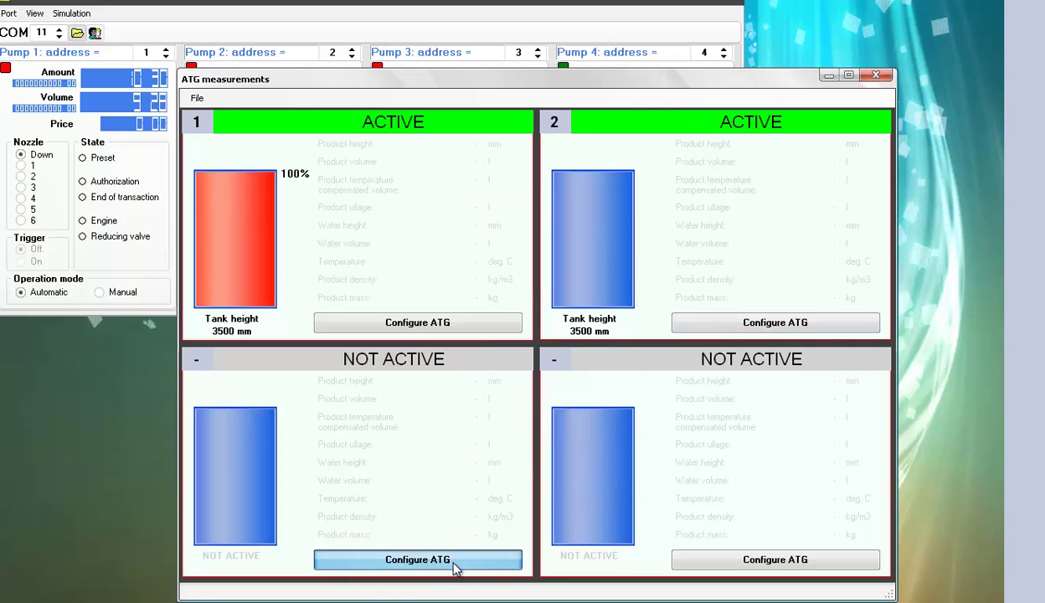
- Configure the third ATG panel with ATG channel 3, the probe with ID 3 and a tank height of 3500 mm
click(456, 560)
click(568, 224)
click(543, 264)
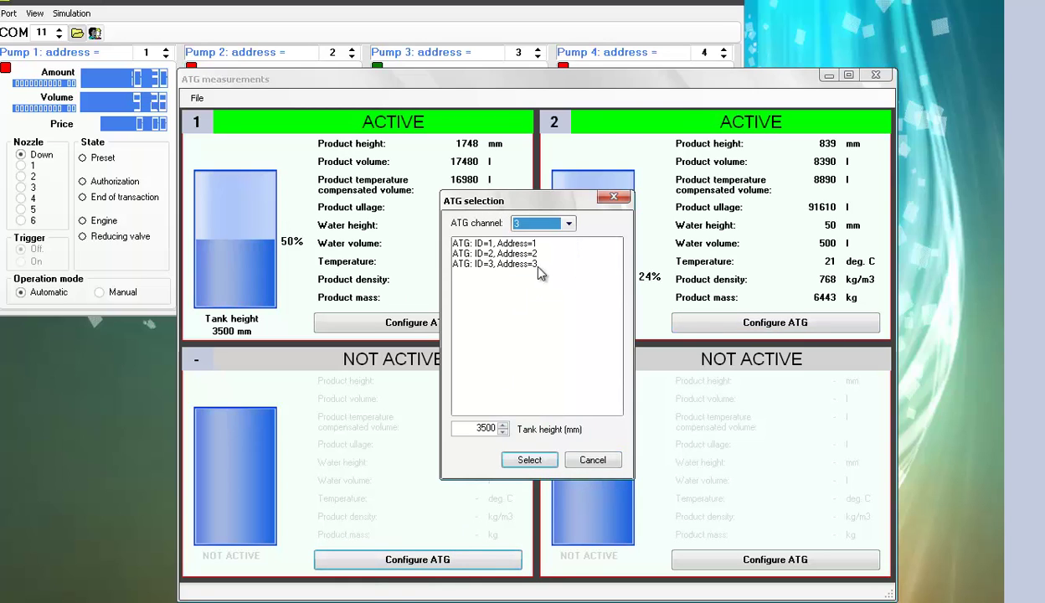
click(536, 265)
click(491, 428)
text(350)
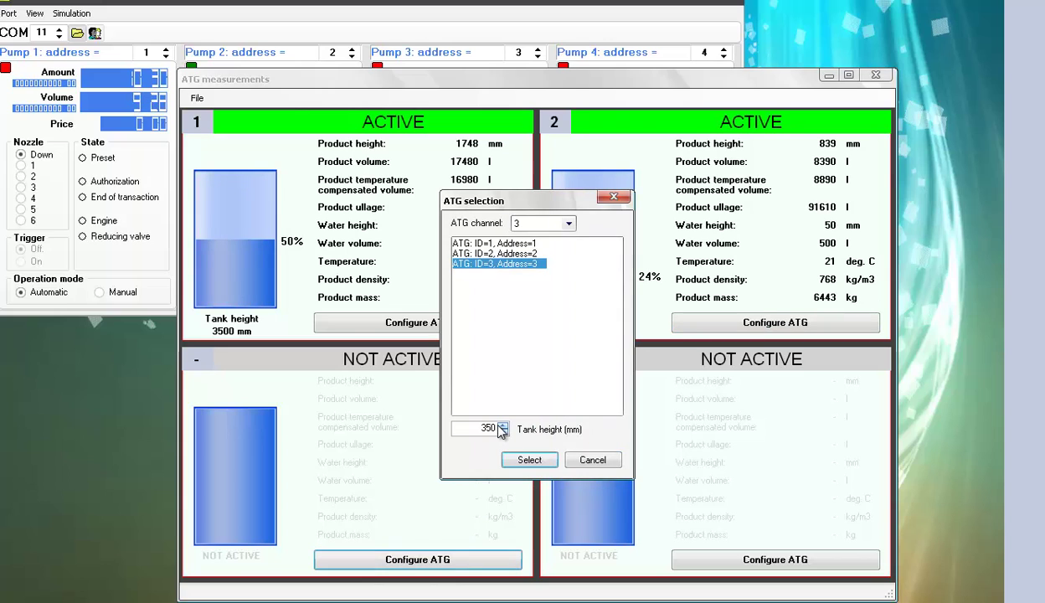
click(529, 460)
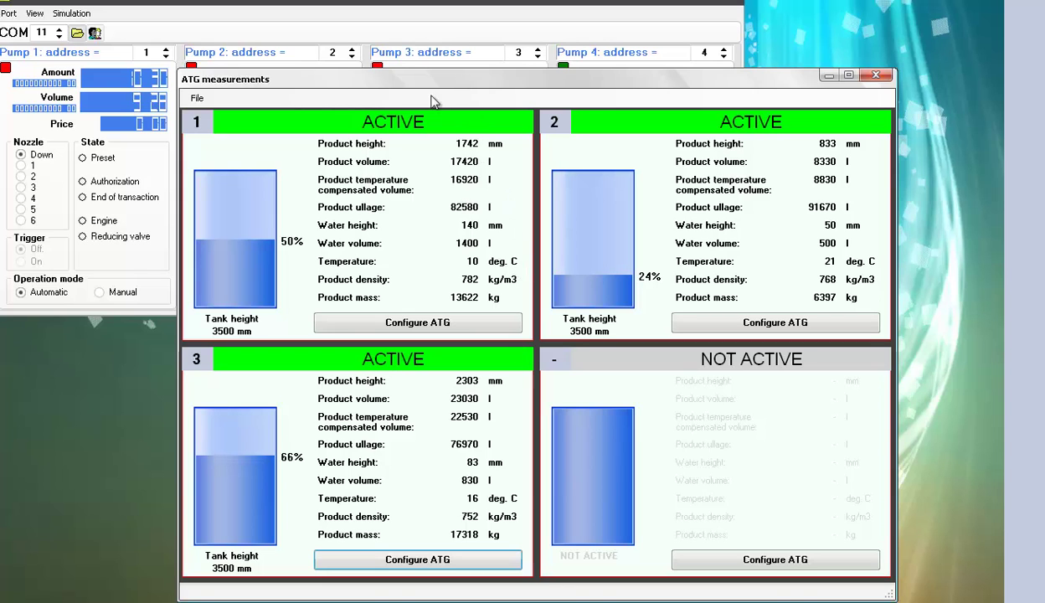
- Switch to the UniProbe simulator, bring the ATG measurements window over it, minimize the PTS controller window, and reposition the measurements window beside probe 1
key(alt+Tab)
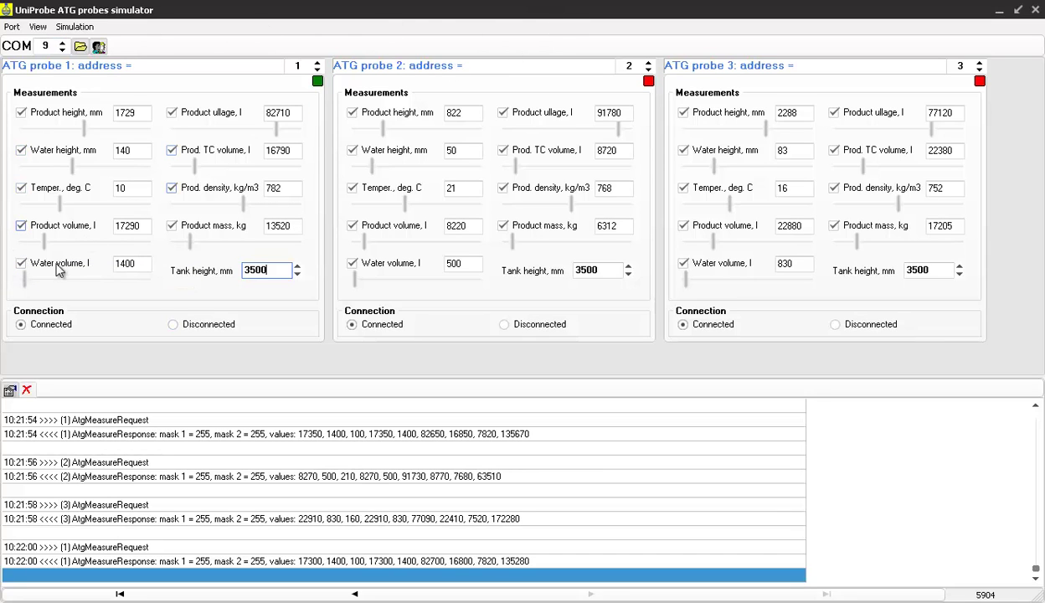
key(alt+Tab)
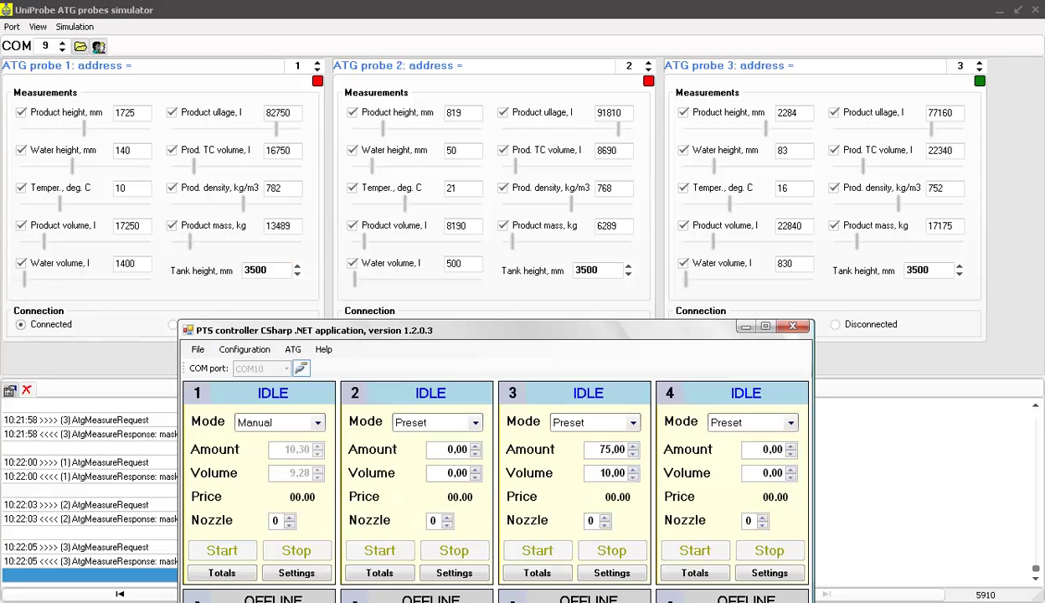
key(alt+Tab)
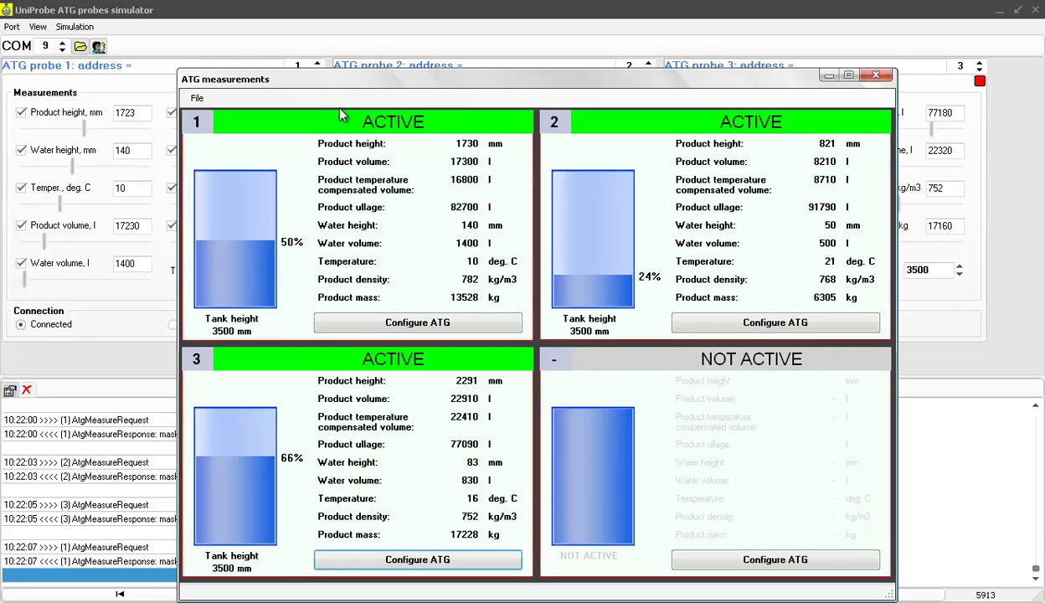
drag(354, 87, 502, 152)
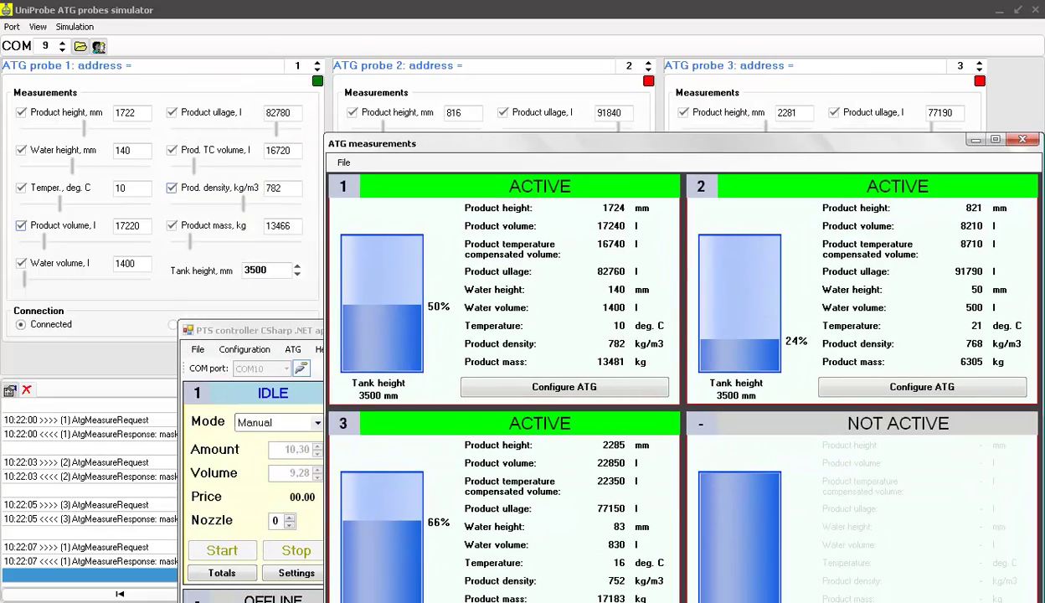
click(226, 329)
click(747, 327)
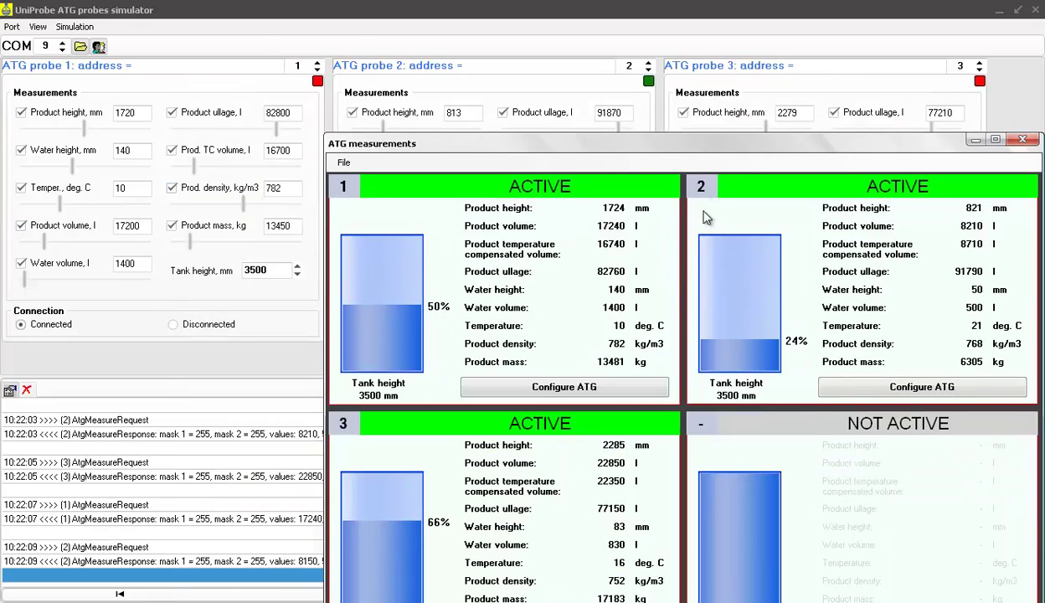
drag(689, 144, 706, 47)
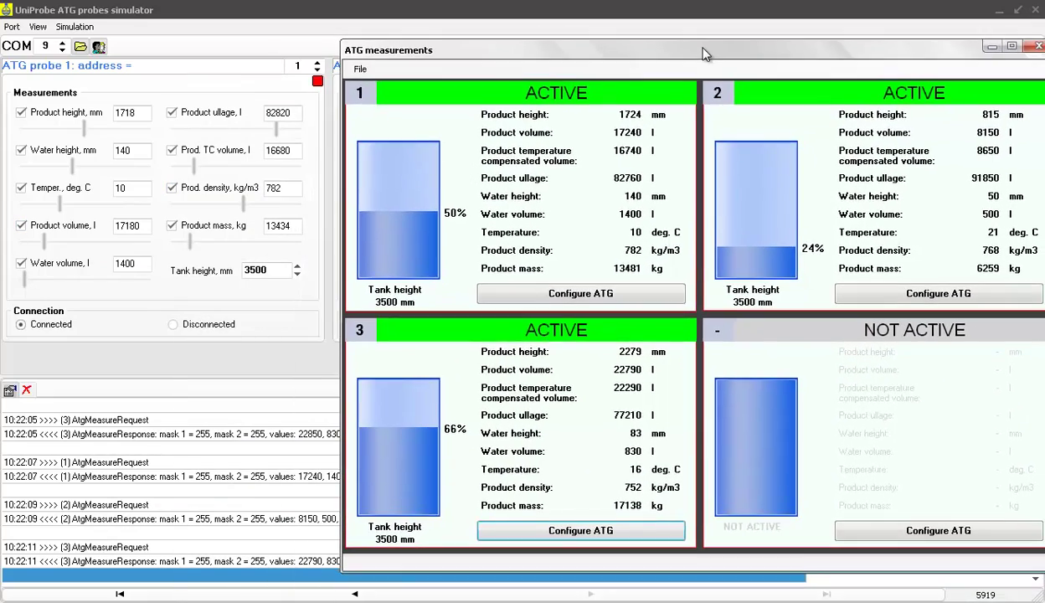
- Bring the UniProbe simulator to the front, restore it from full screen to a smaller window, and move it off the ATG measurements' lower edge
click(629, 17)
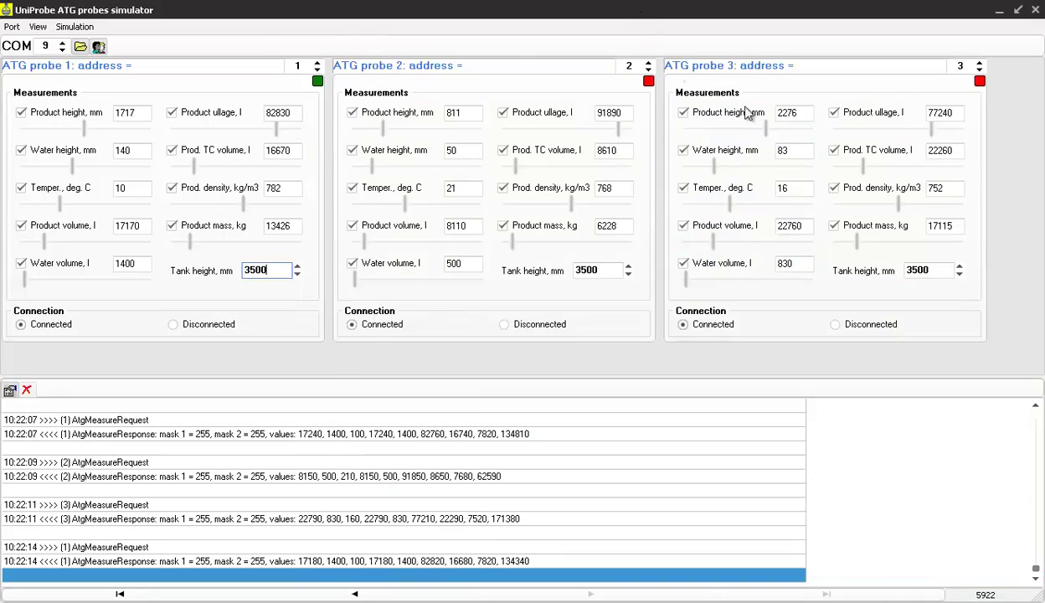
click(1017, 10)
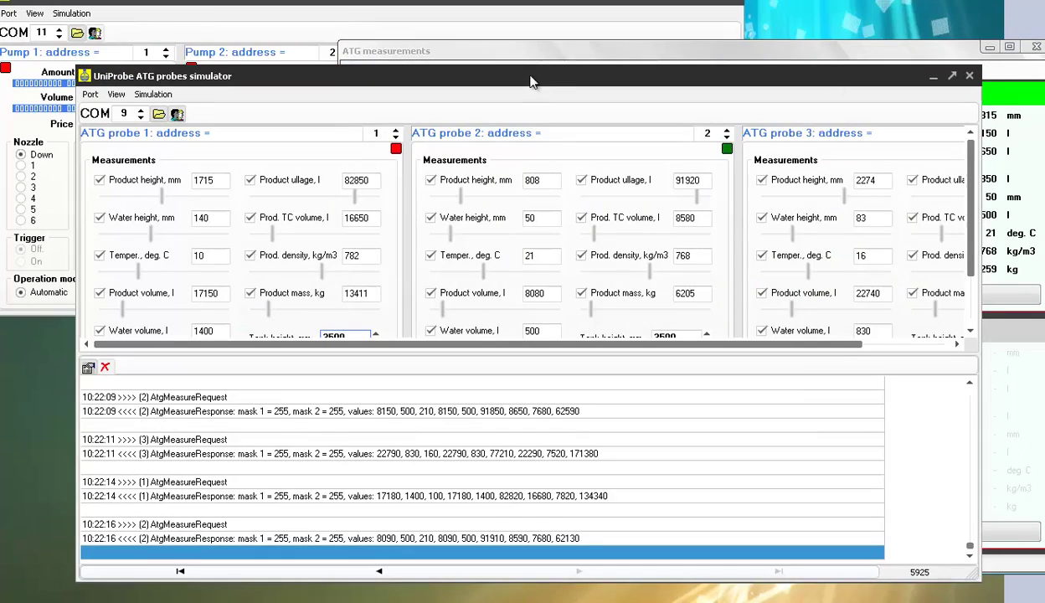
drag(529, 82, 459, 23)
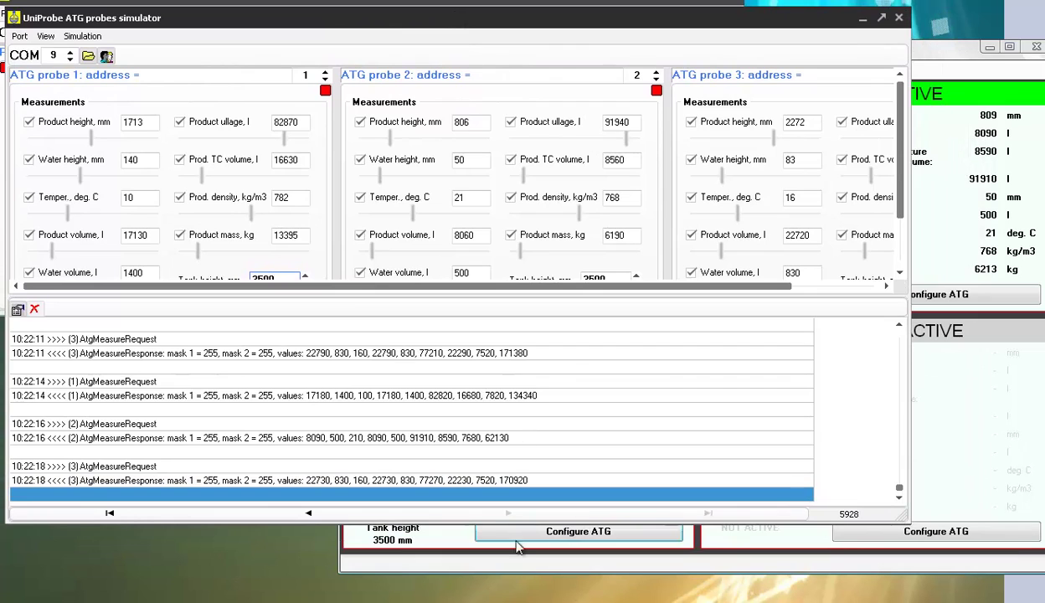
- Collapse the UniProbe simulator's log, narrow its window to show only probe 1, and place the ATG measurements window beside it
double_click(506, 521)
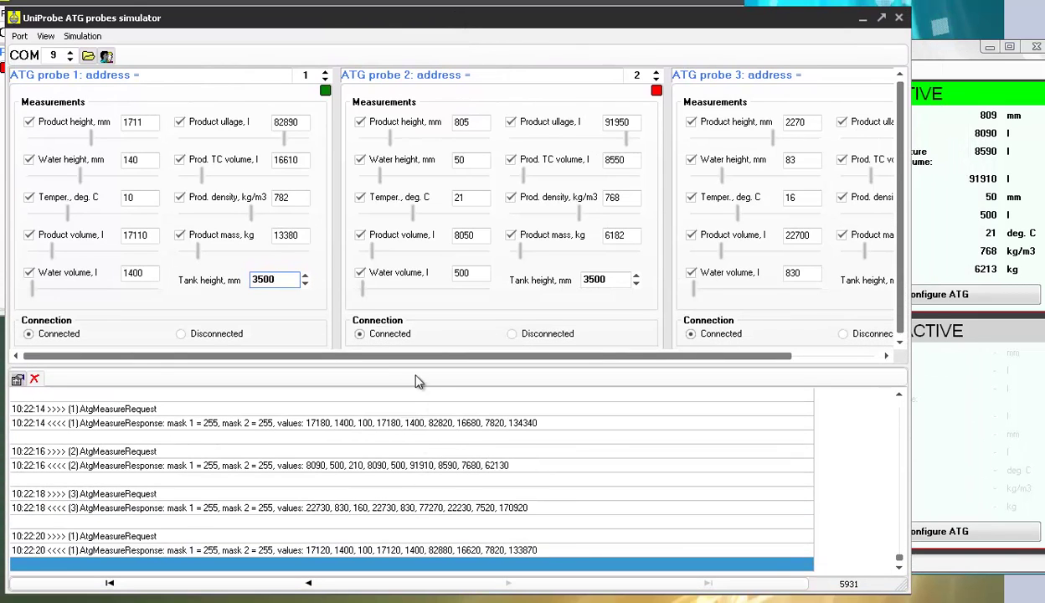
drag(416, 368, 419, 574)
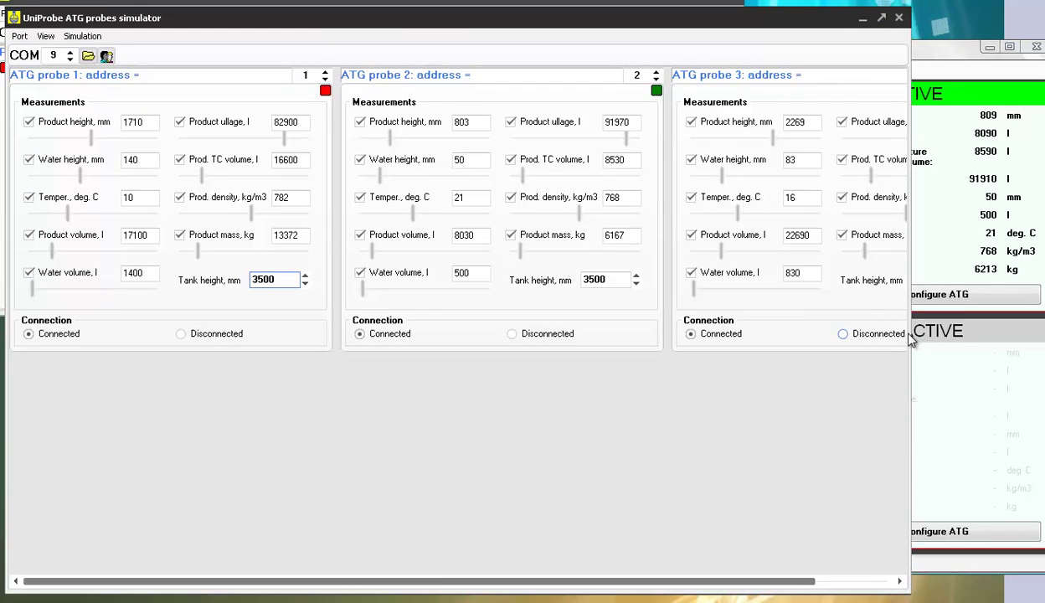
drag(912, 337, 337, 331)
drag(449, 48, 468, 22)
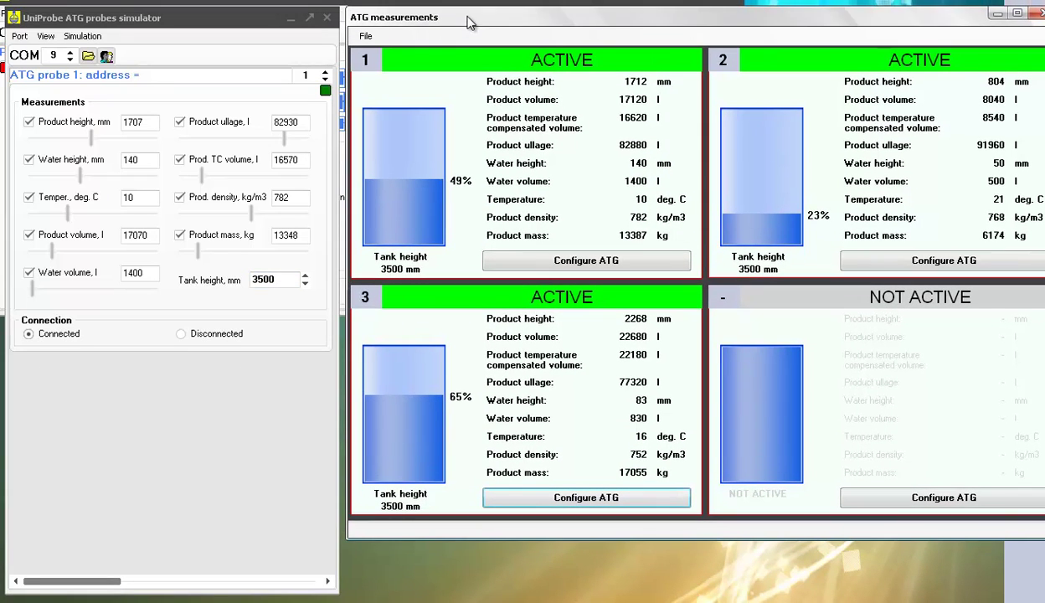
- Stop the automatic probe simulation and set probe 1's product height to 2415 mm
click(94, 143)
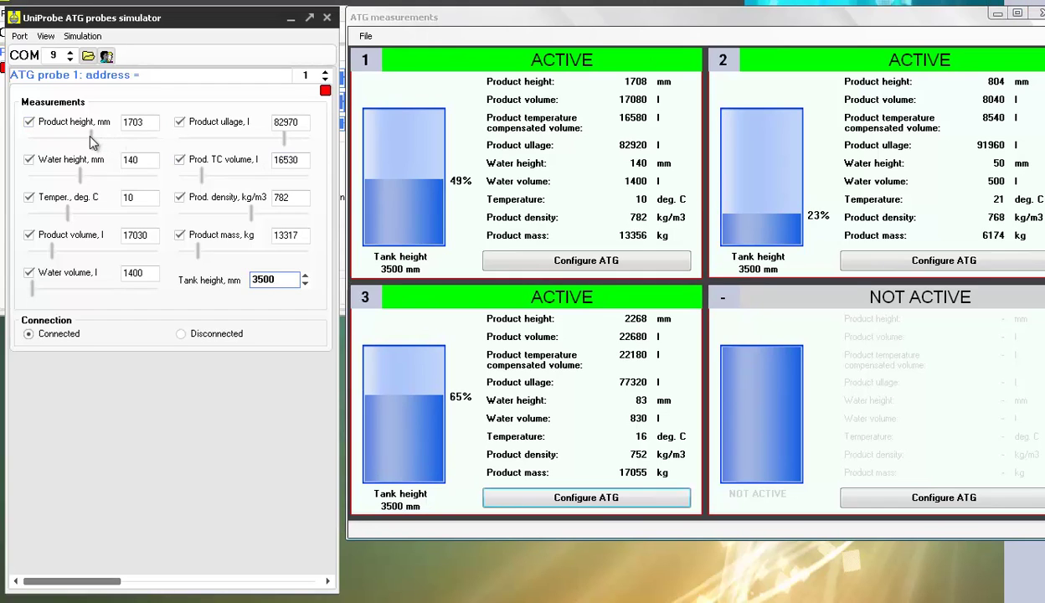
click(88, 136)
drag(86, 139, 113, 139)
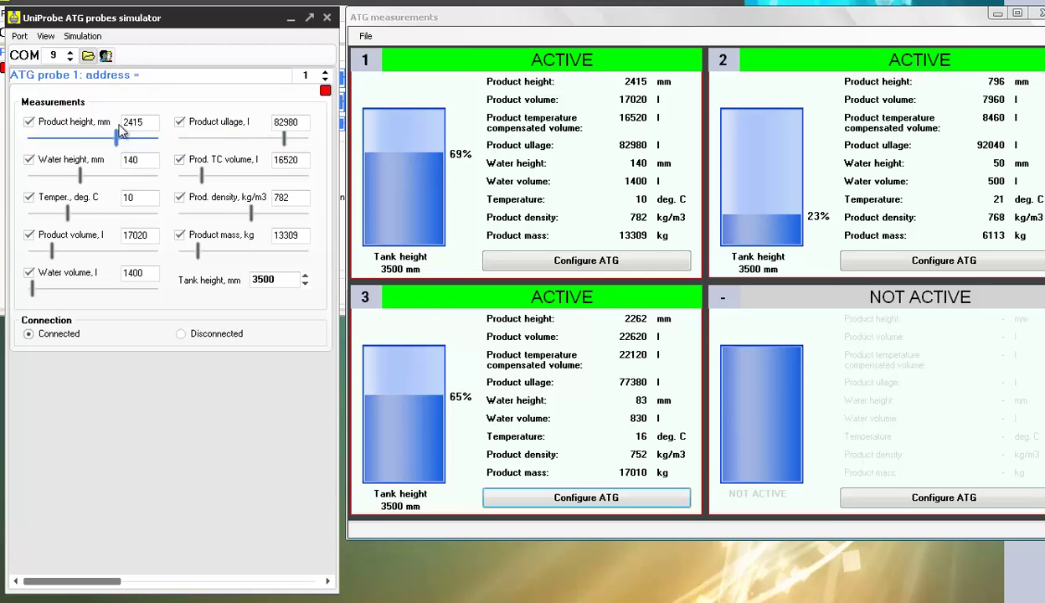
- Compare probe 1's product height, water height and temperature with the first ATG panel, and test disconnecting and reconnecting the probe
drag(125, 123, 133, 124)
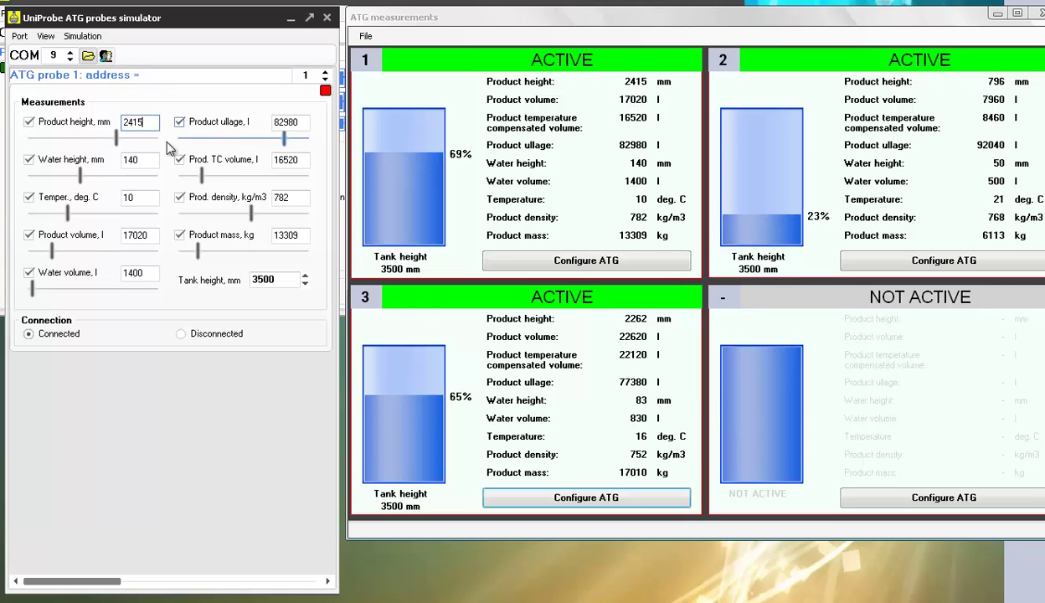
click(143, 162)
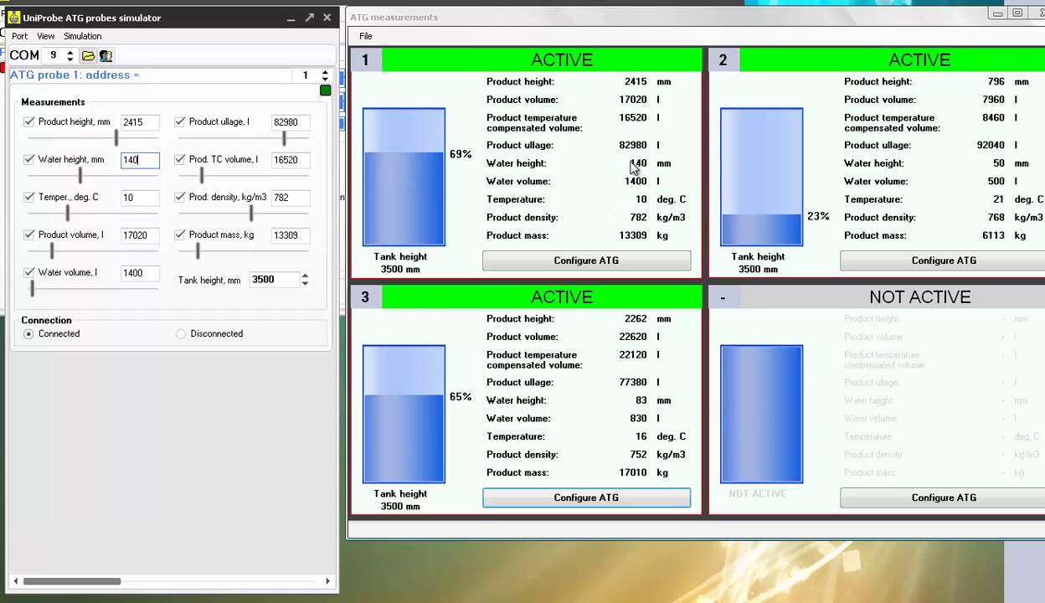
double_click(130, 197)
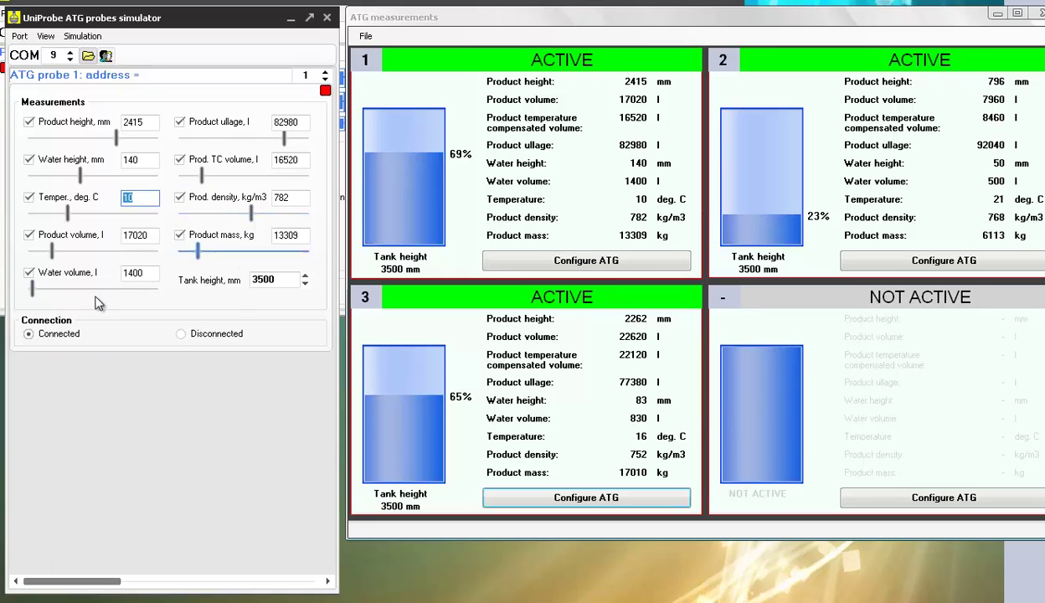
click(183, 336)
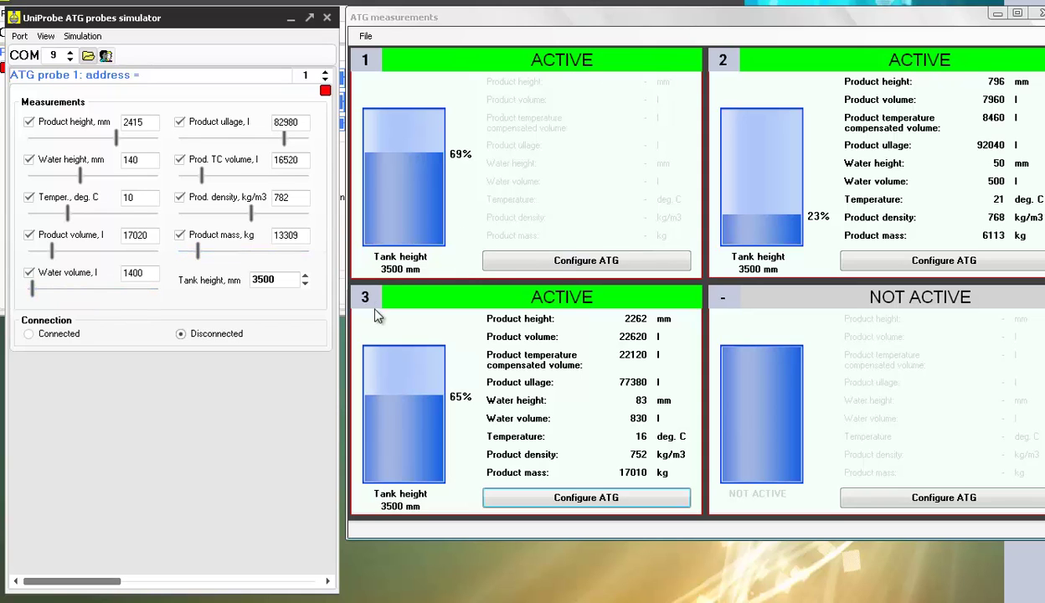
click(28, 333)
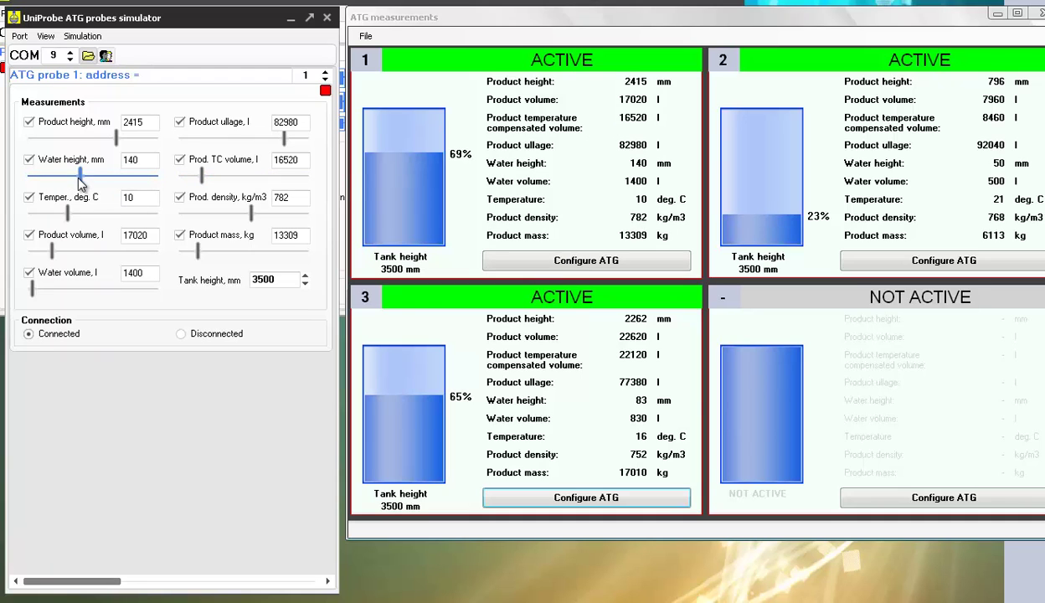
- Set probe 1's water height to 206 mm, temperature to 24 deg. C and product volume to 20886 l, and restart the automatic simulation
drag(80, 183, 104, 181)
mouse_move(67, 213)
mouse_down()
mouse_move(105, 214)
mouse_move(87, 215)
mouse_up()
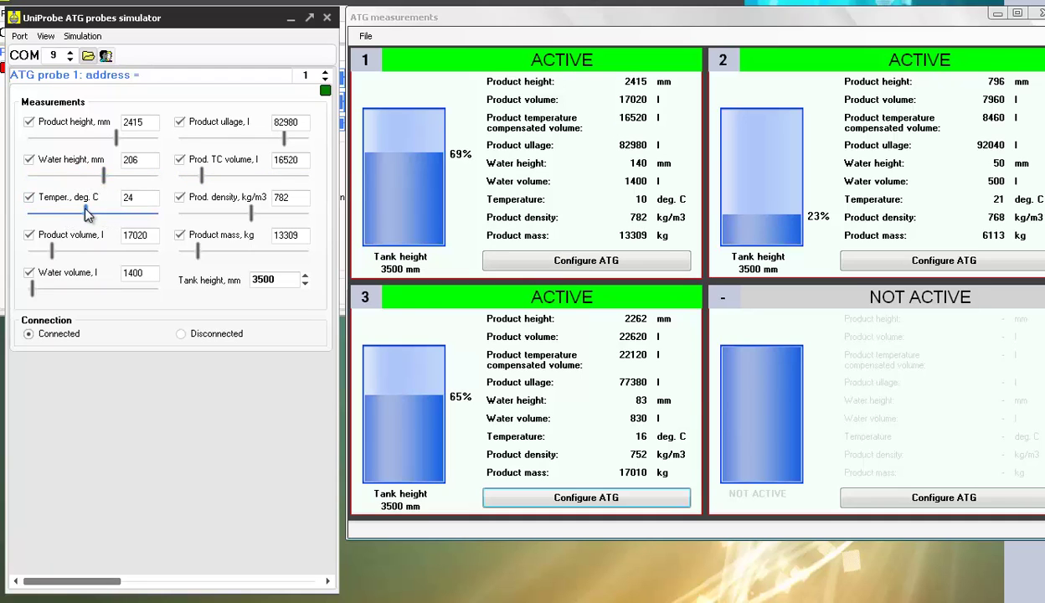
drag(52, 250, 56, 250)
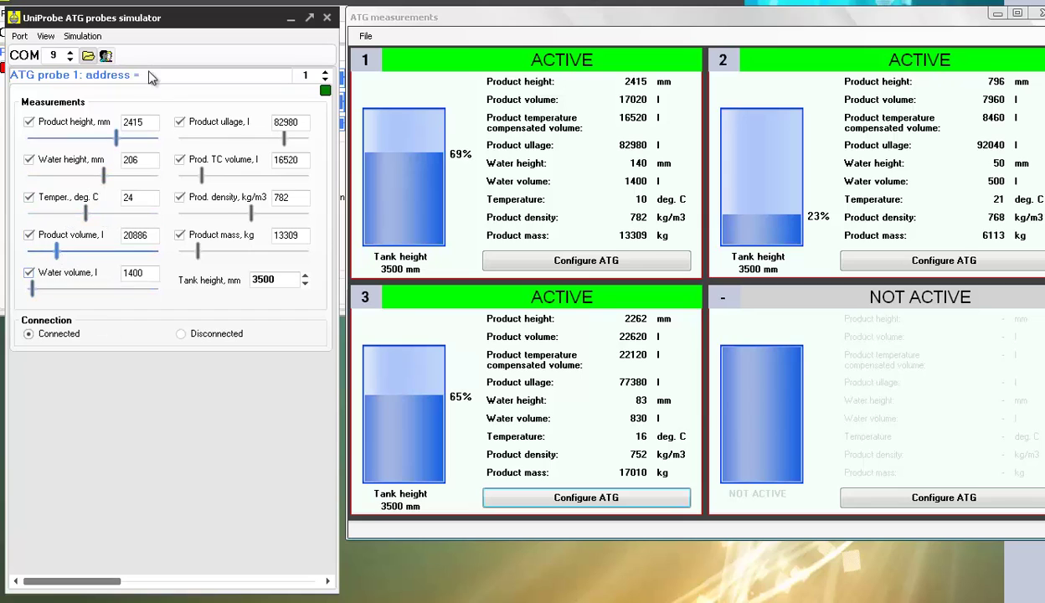
click(106, 56)
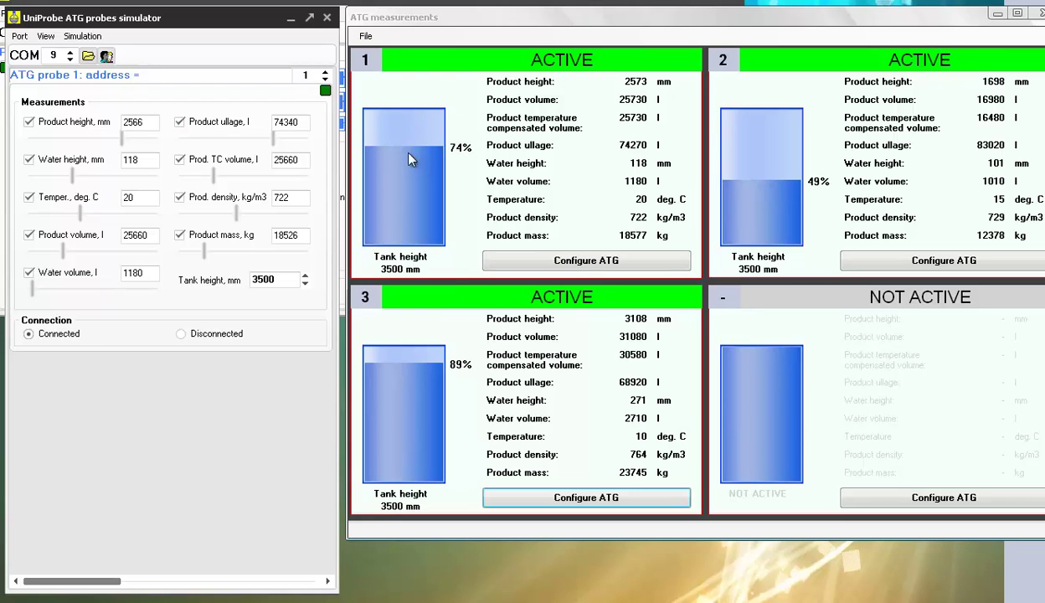
- Close the ATG measurements window
click(356, 37)
click(365, 36)
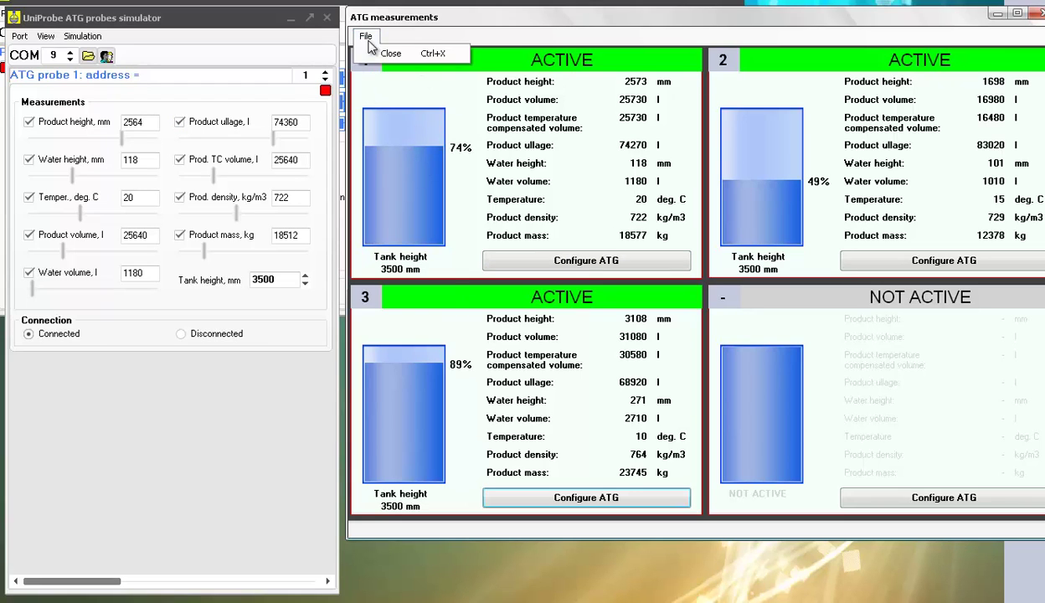
click(441, 51)
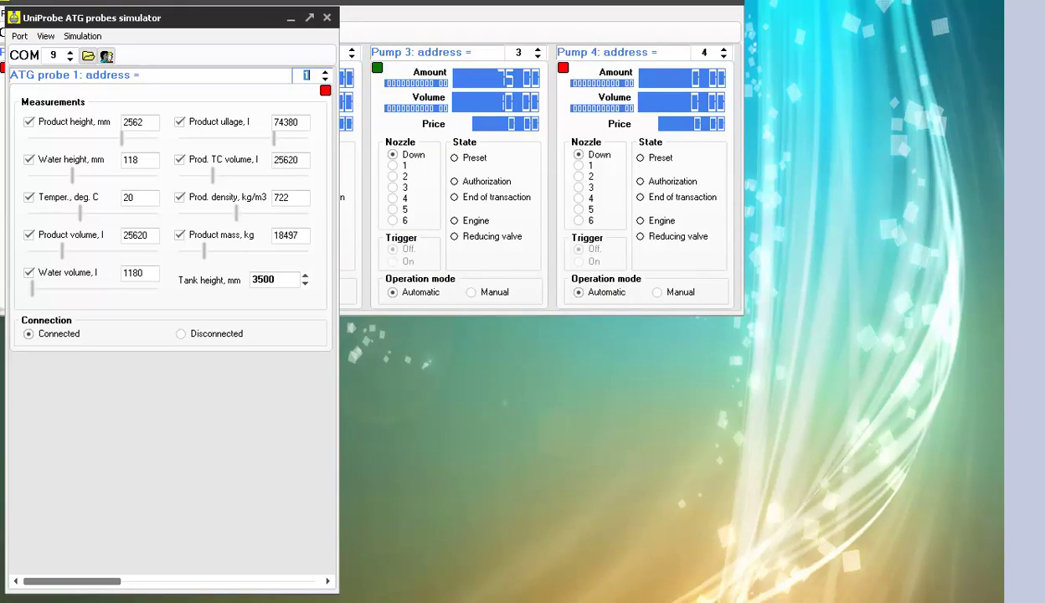
- Switch to the PTS controller application, bring the UniPump simulator forward, and arrange the controller window so pump 1's simulator controls stay accessible
drag(331, 318, 452, 97)
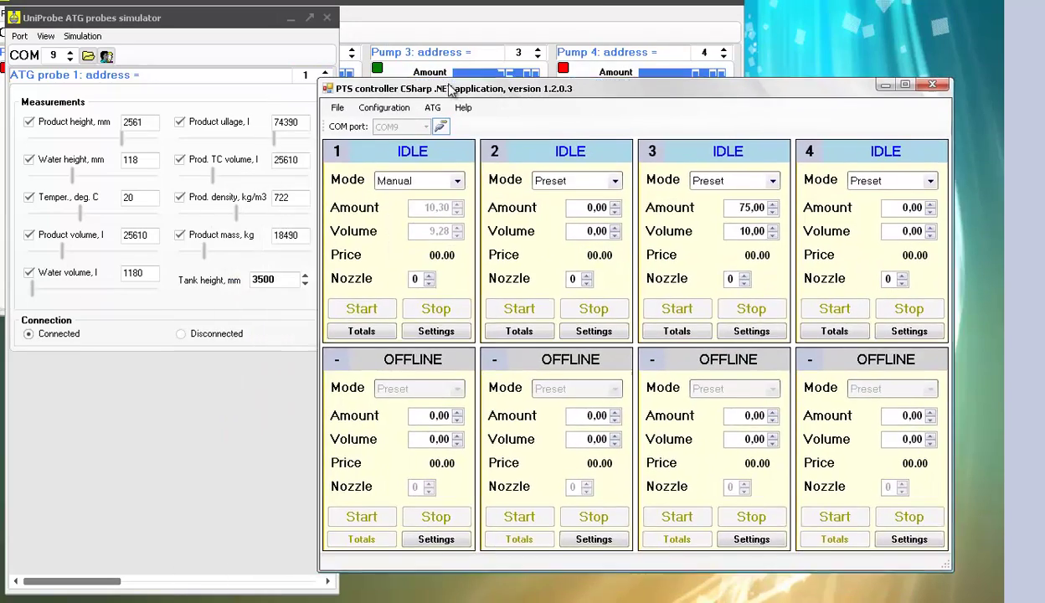
click(437, 34)
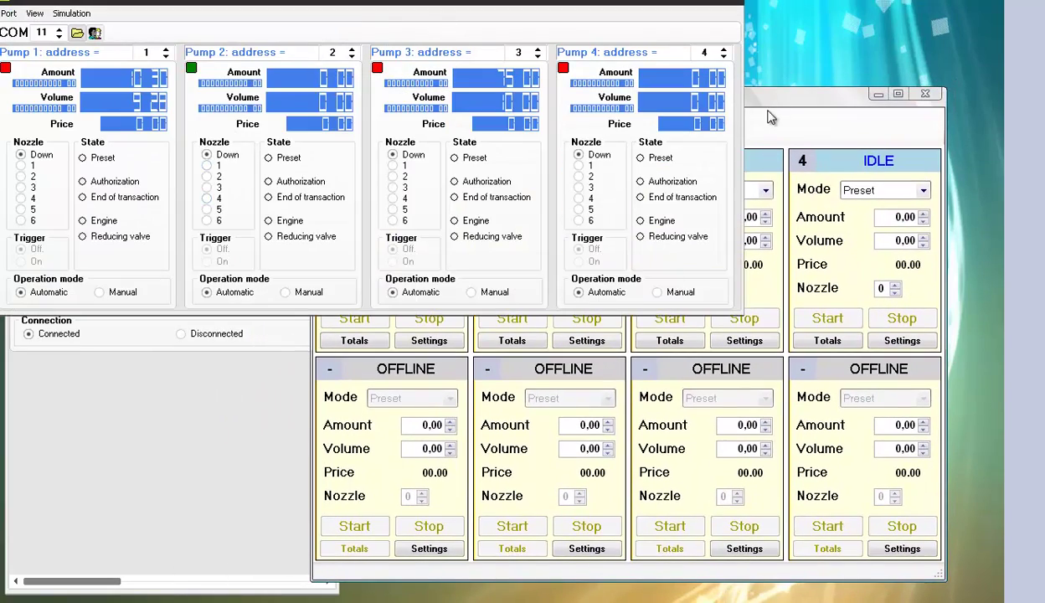
click(770, 113)
drag(437, 88, 445, 117)
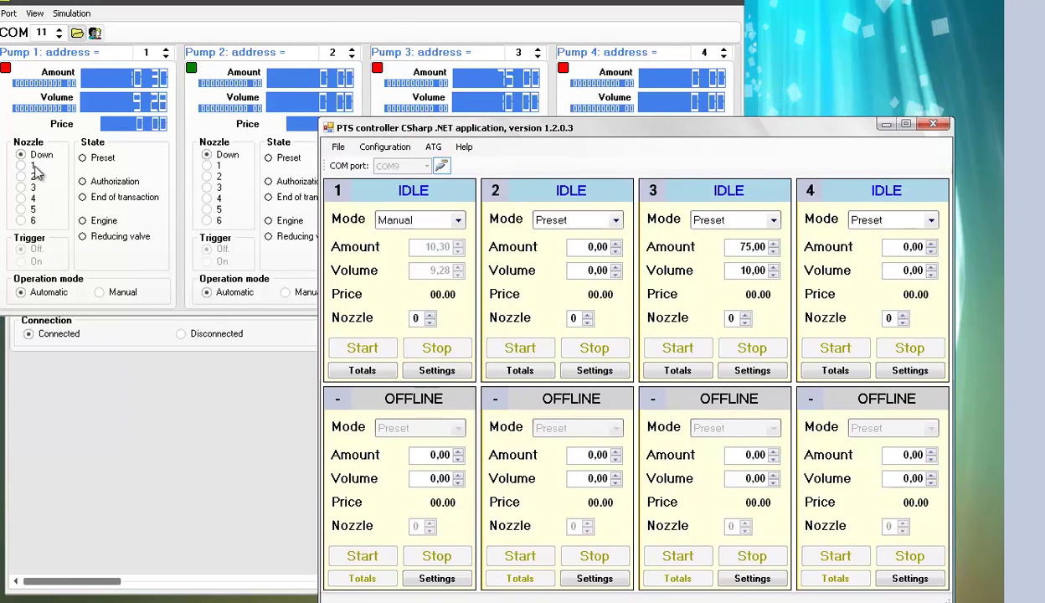
- Lift nozzle 1 on simulated pumps 1 and 3, and nozzle 2 on simulated pumps 2 and 4
click(33, 166)
click(216, 177)
click(393, 166)
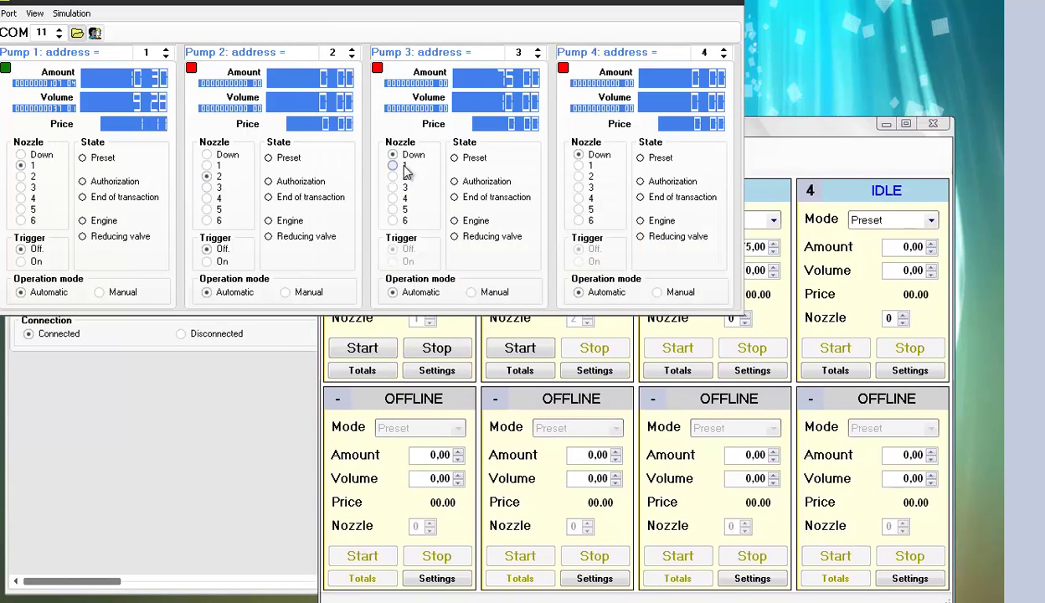
click(580, 177)
- Start pump 1 in Manual mode from the PTS controller and turn on its trigger in the UniPump simulator
click(766, 134)
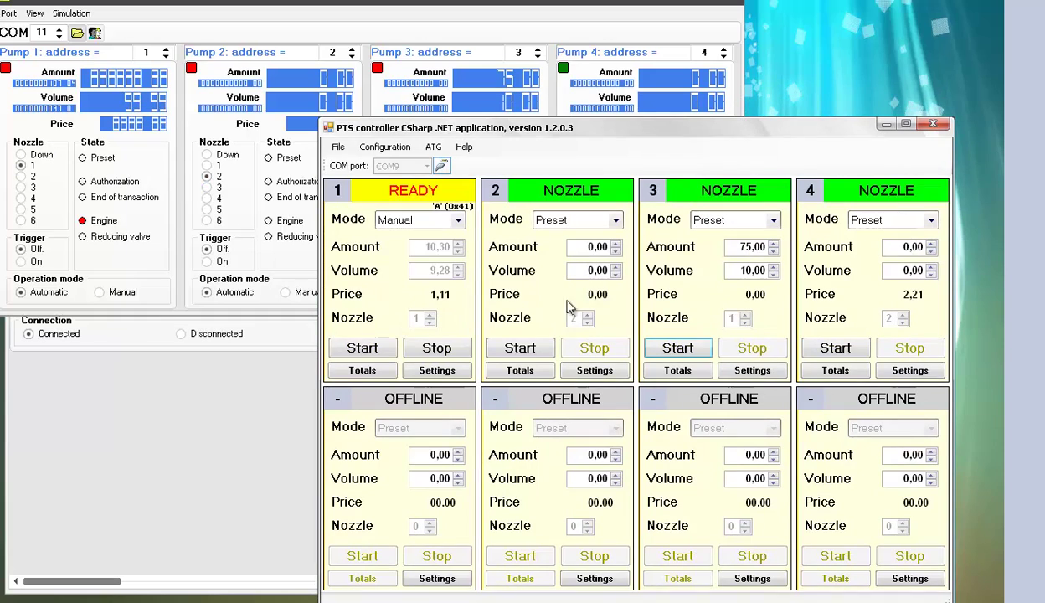
click(363, 348)
click(37, 261)
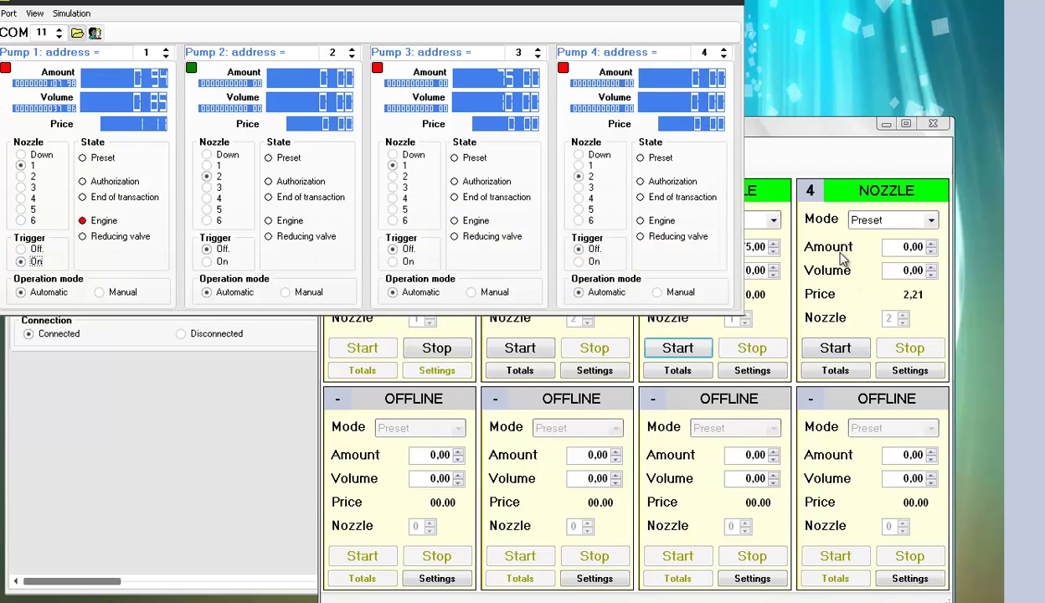
- Start pump 3 in Preset mode, move the PTS controller window below the simulated pumps, and turn on pump 3's trigger
click(808, 255)
click(677, 347)
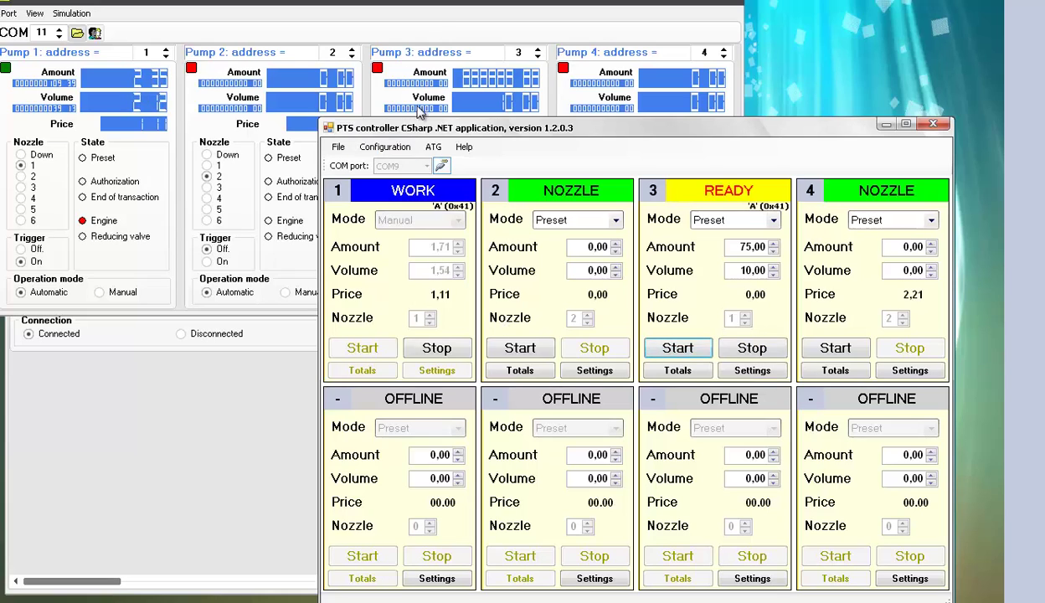
click(413, 35)
drag(758, 125, 562, 333)
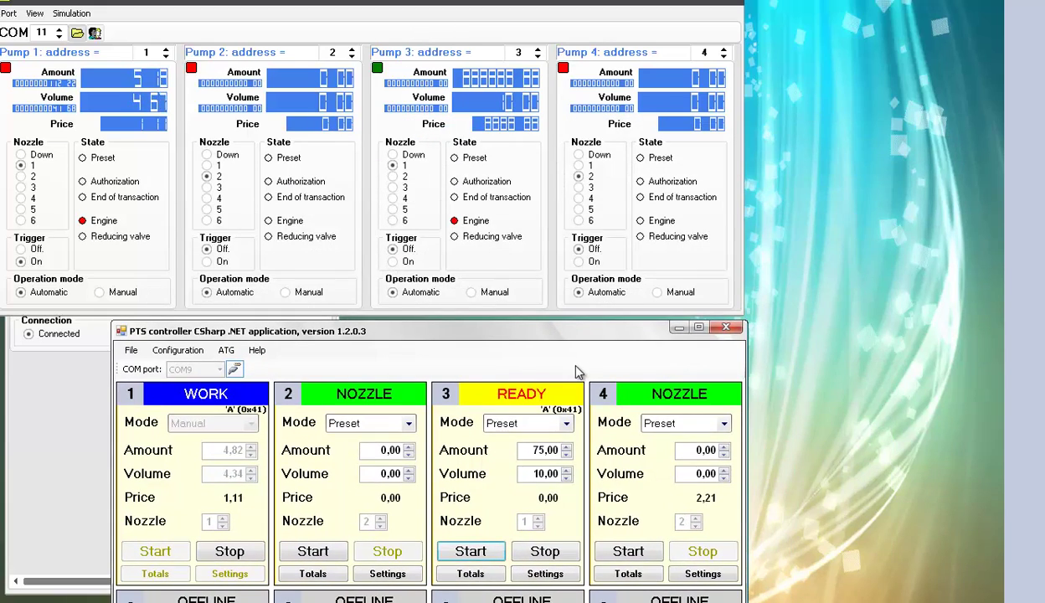
click(406, 262)
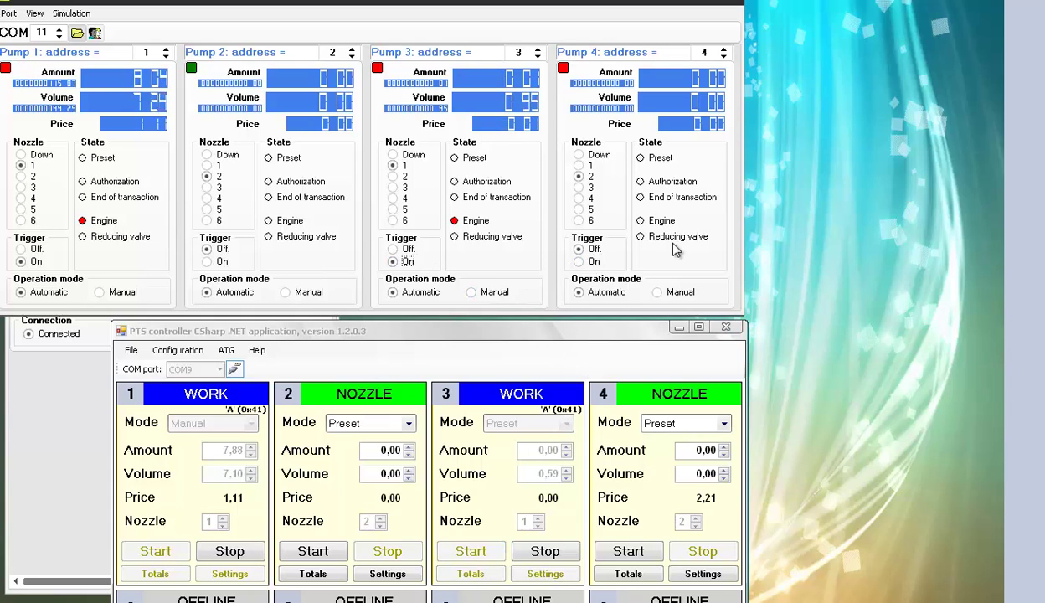